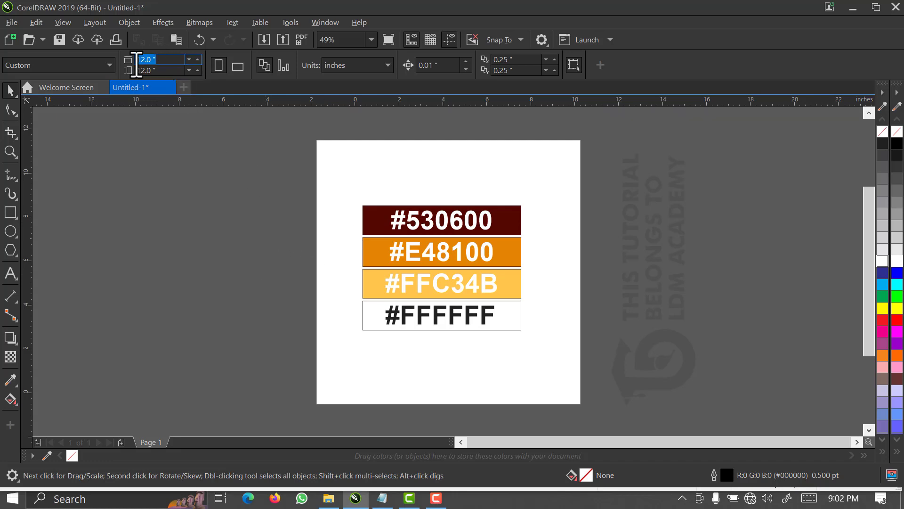
pyautogui.moveTo(180, 72); pyautogui.dragTo(150, 63)
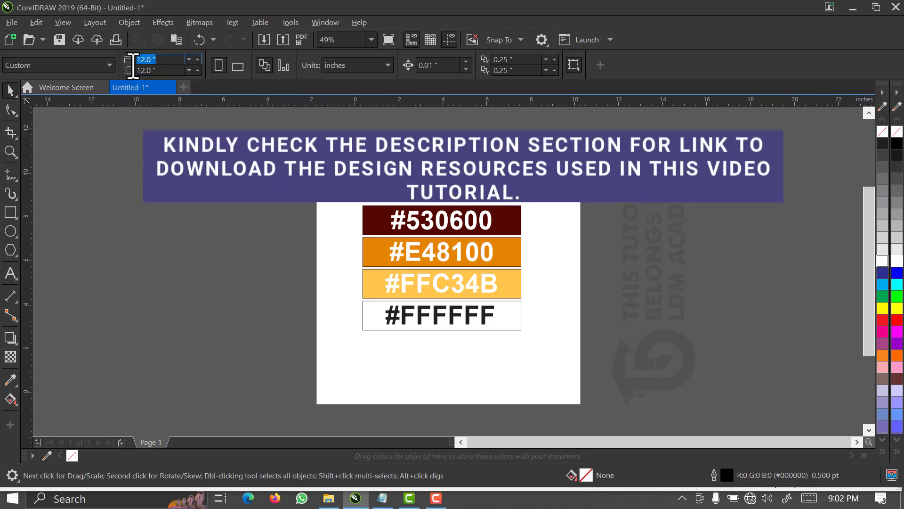
pyautogui.doubleClick(161, 71)
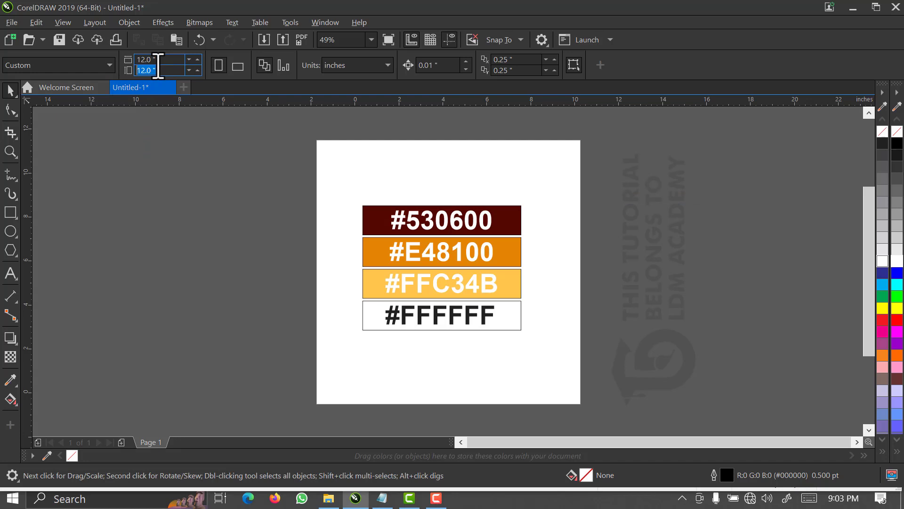
pyautogui.moveTo(160, 62); pyautogui.dragTo(137, 73)
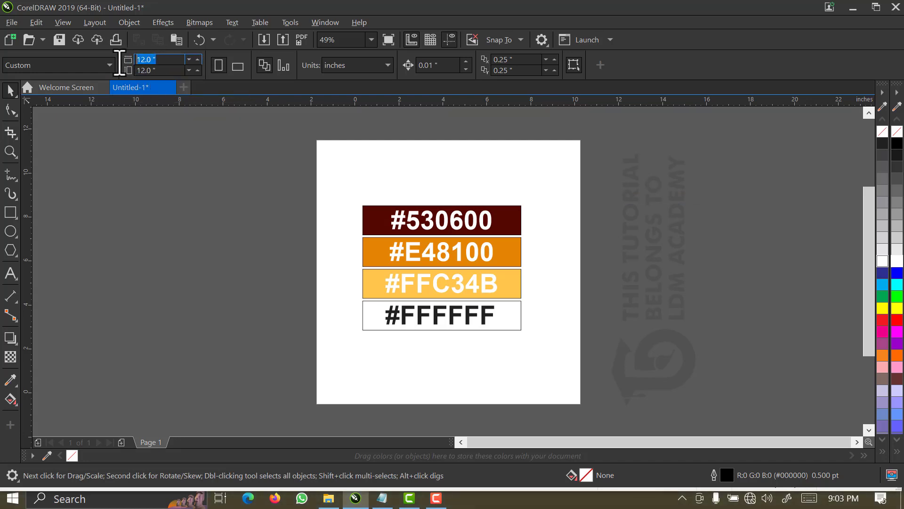
pyautogui.click(170, 219)
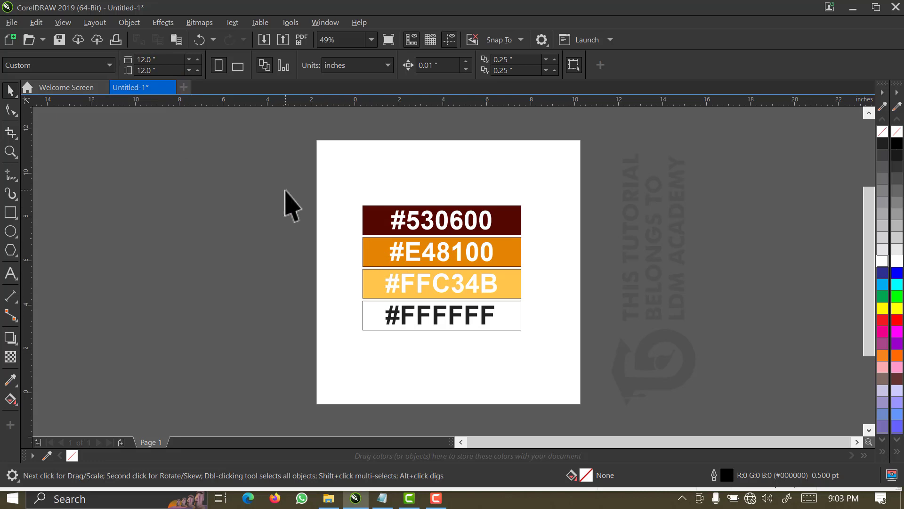
# - Add the colours of all four hex-labelled swatches to the document palette and delete the swatches from the page
pyautogui.click(391, 225)
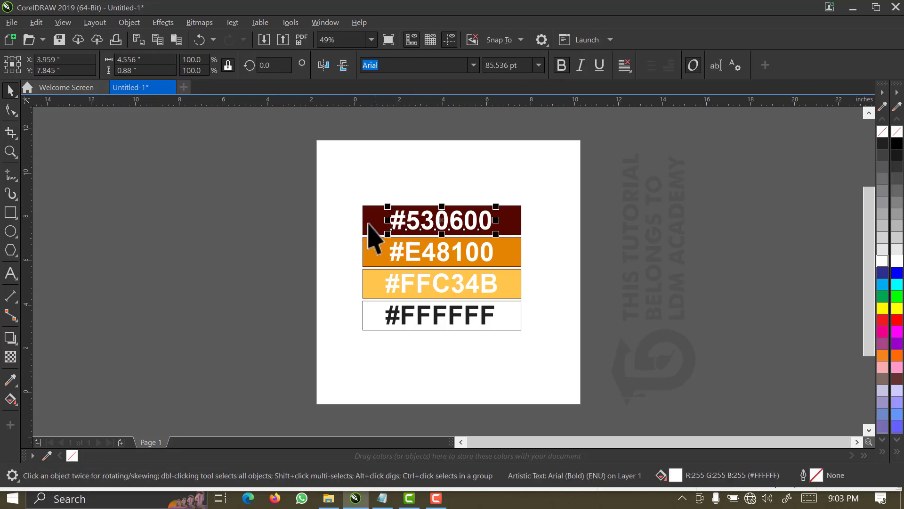
pyautogui.moveTo(315, 185); pyautogui.dragTo(771, 428)
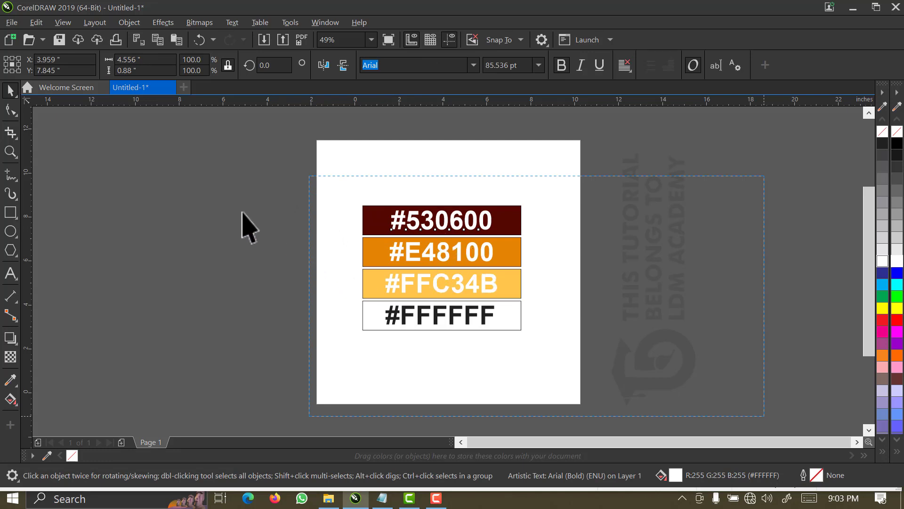
pyautogui.click(585, 354)
pyautogui.click(490, 259)
pyautogui.moveTo(485, 218); pyautogui.dragTo(90, 457)
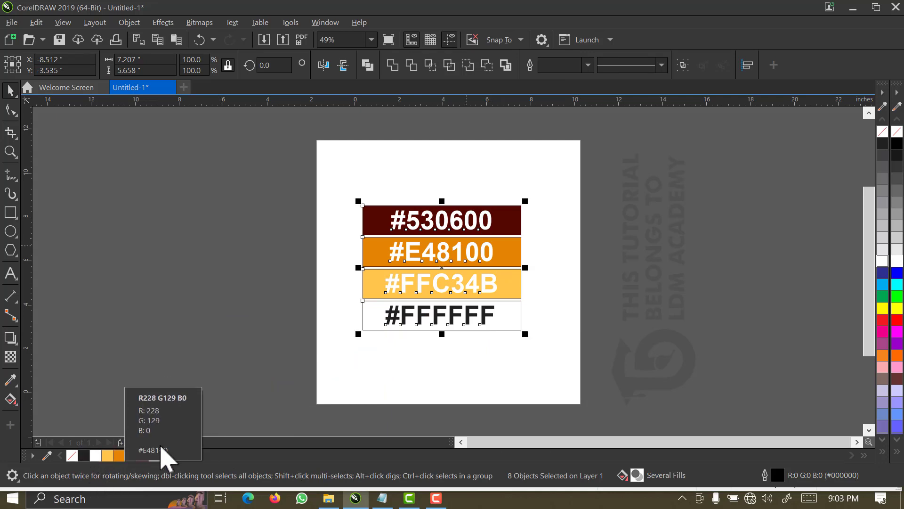
pyautogui.moveTo(297, 174); pyautogui.dragTo(566, 345)
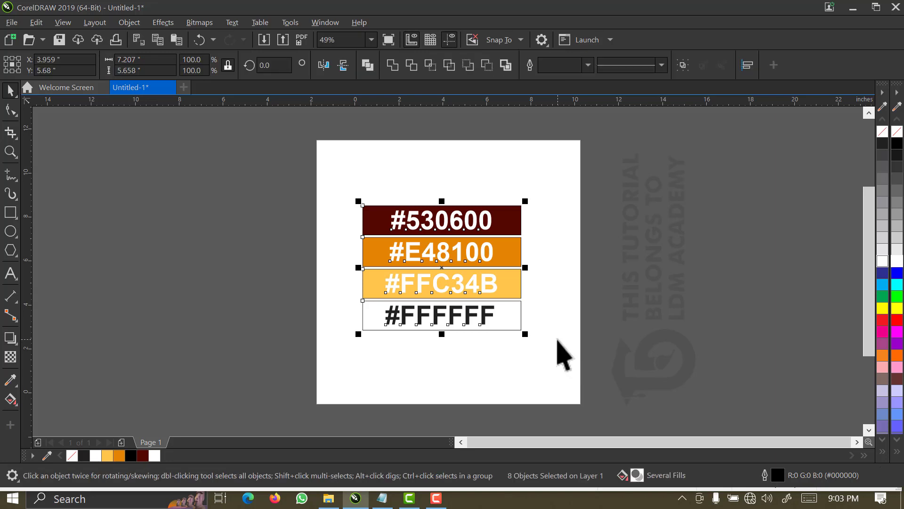
pyautogui.press('Delete')
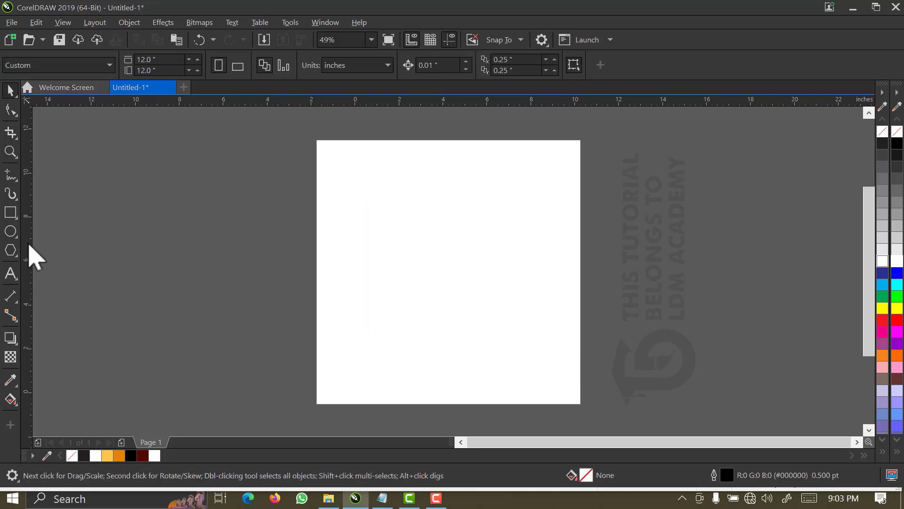
# - Create a page-sized 12 × 12 inch rectangle without an outline and fill it with dark red #530600
pyautogui.doubleClick(10, 212)
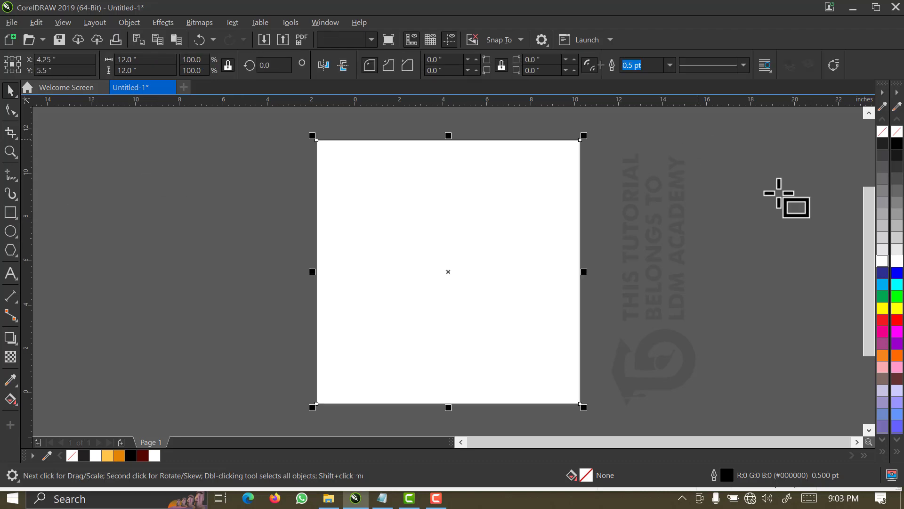
pyautogui.click(8, 95)
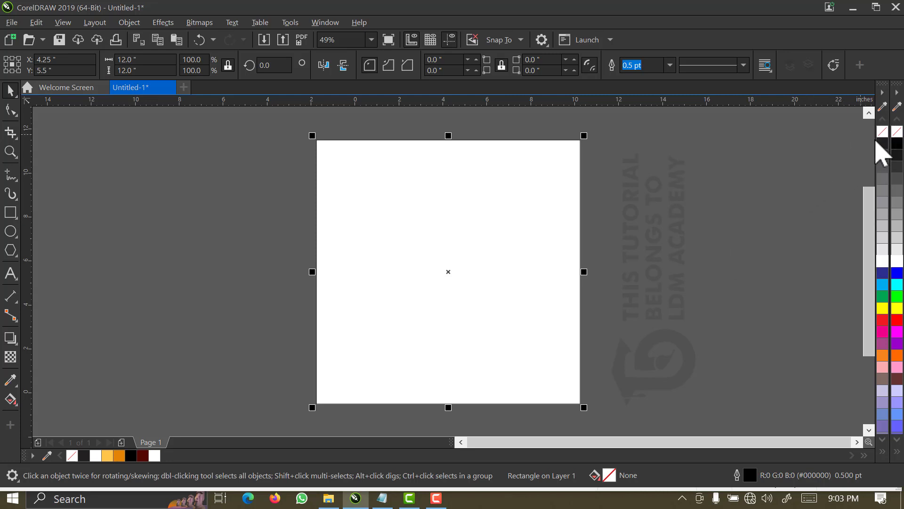
pyautogui.rightClick(882, 133)
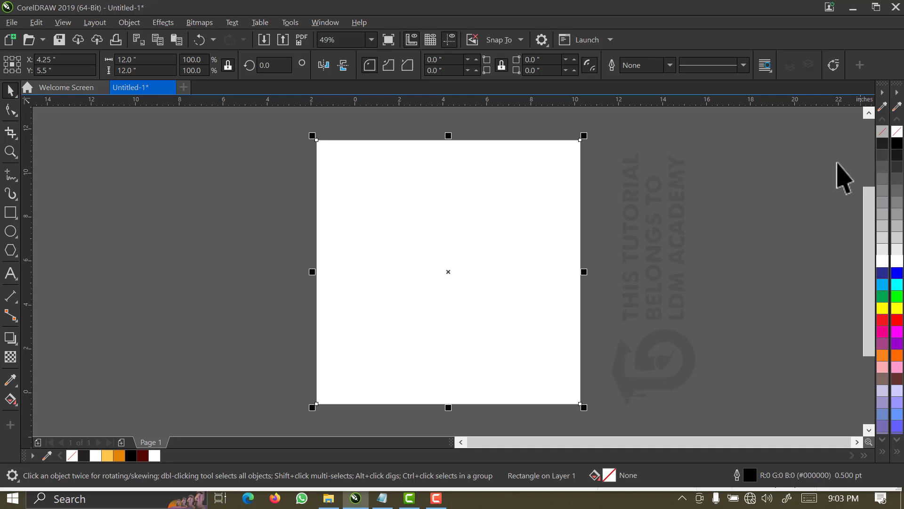
pyautogui.click(607, 322)
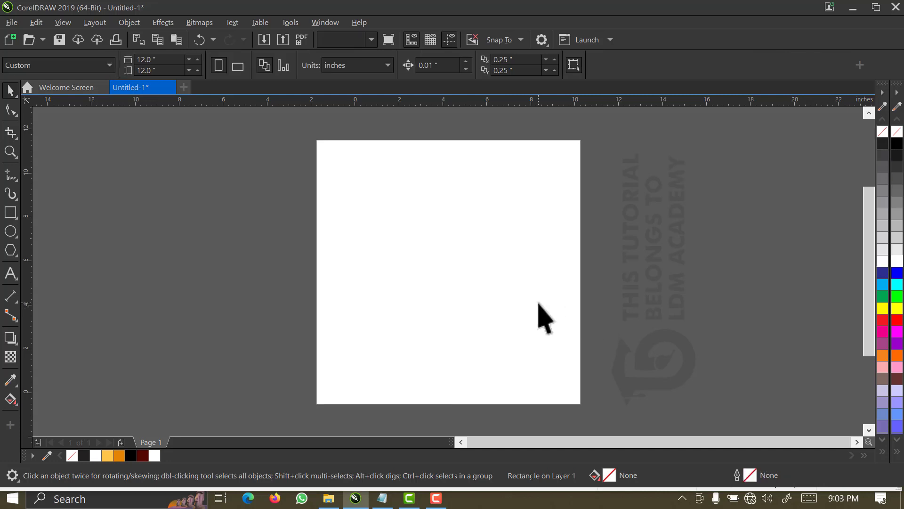
pyautogui.click(539, 317)
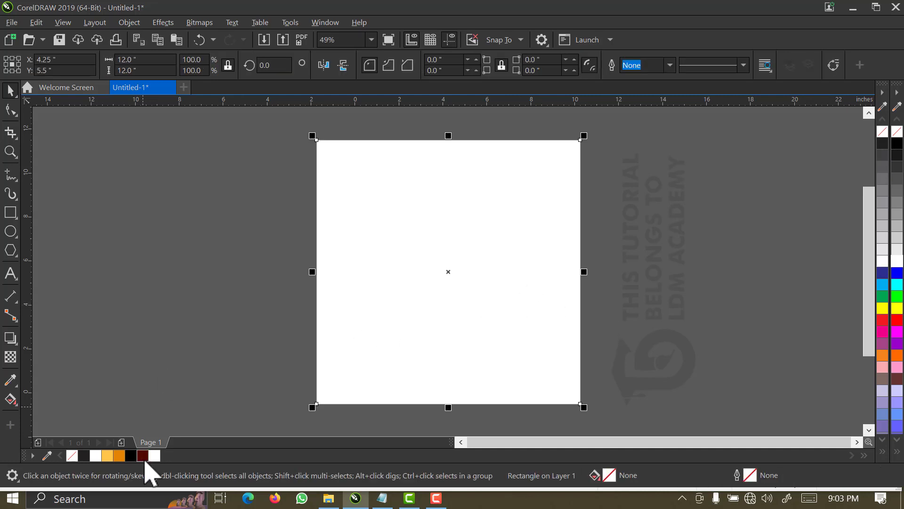
pyautogui.click(143, 456)
pyautogui.click(165, 313)
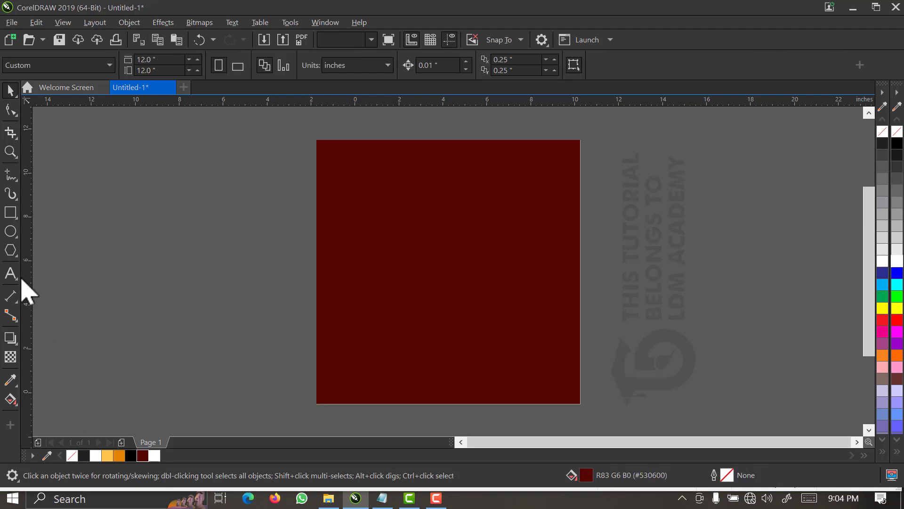
# - Draw a circle about 9 inches wide beside the page, filled with orange #E48100 and without an outline
pyautogui.click(11, 231)
pyautogui.moveTo(140, 162); pyautogui.dragTo(329, 362)
pyautogui.press('space')
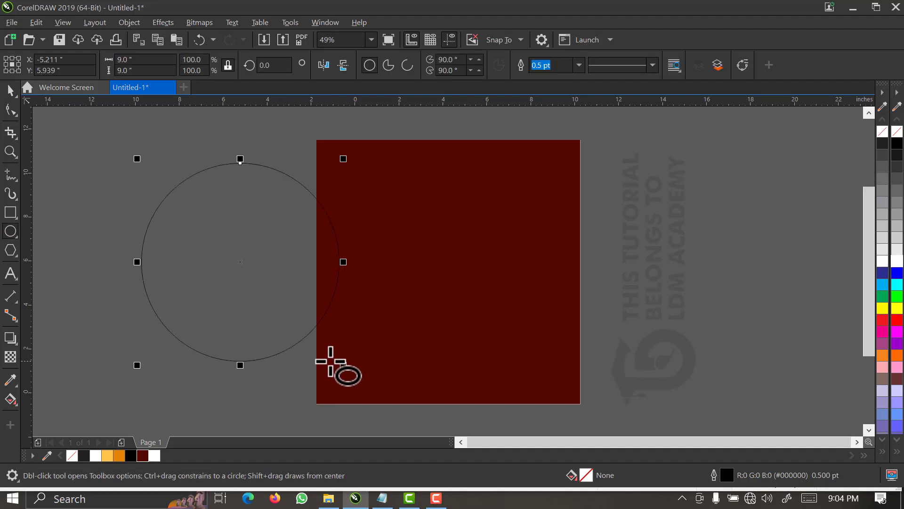
pyautogui.click(120, 456)
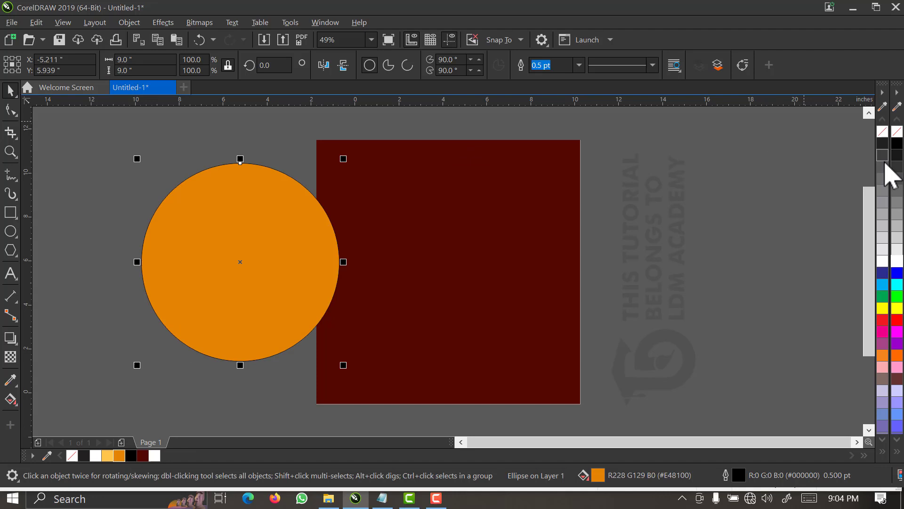
pyautogui.rightClick(883, 133)
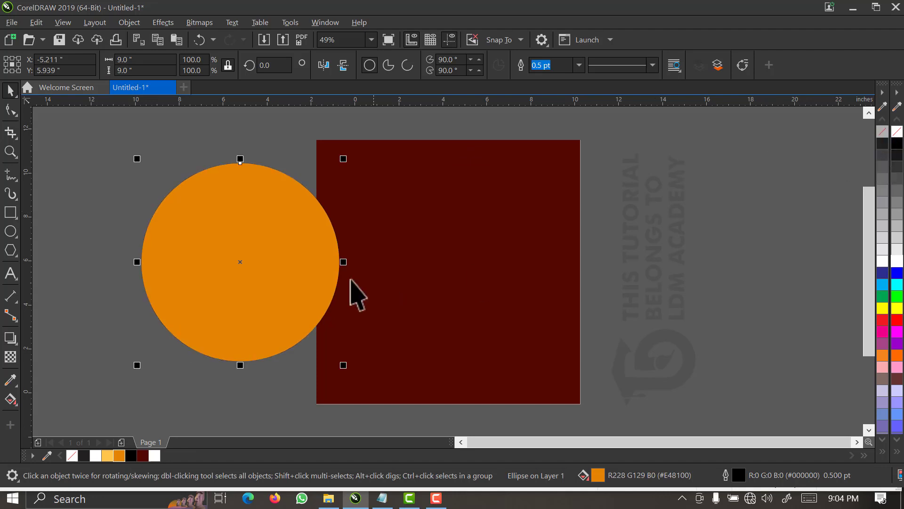
# - PowerClip the orange circle inside the dark red rectangle and, while editing the contents, move it to the page's upper-right corner
pyautogui.moveTo(262, 250); pyautogui.dragTo(479, 245)
pyautogui.click(530, 334)
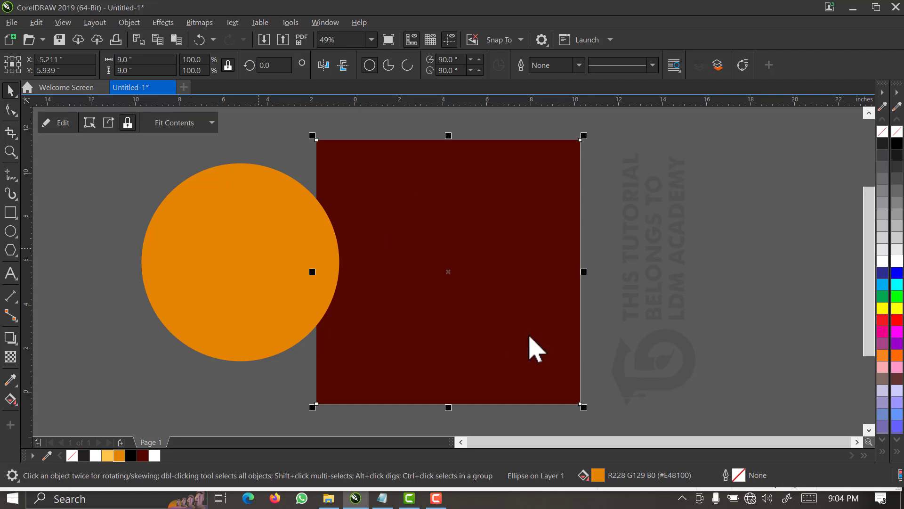
pyautogui.rightClick(529, 335)
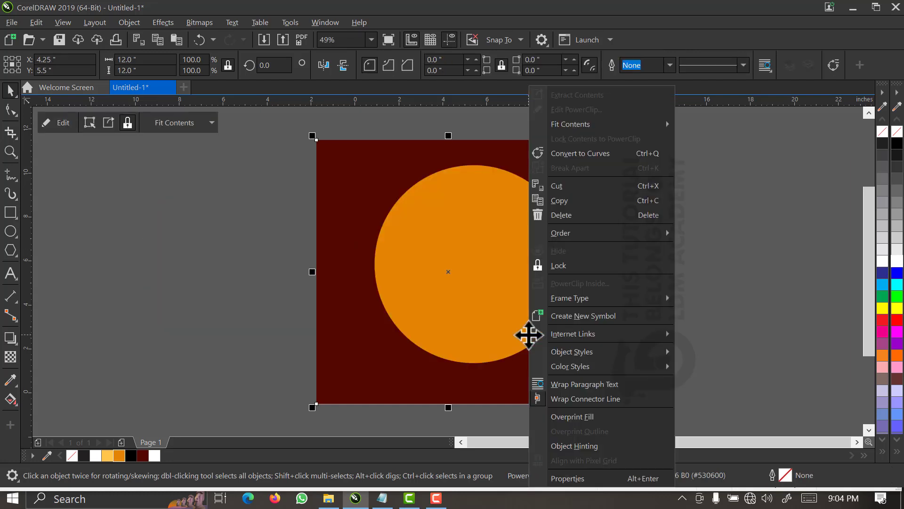
pyautogui.click(565, 111)
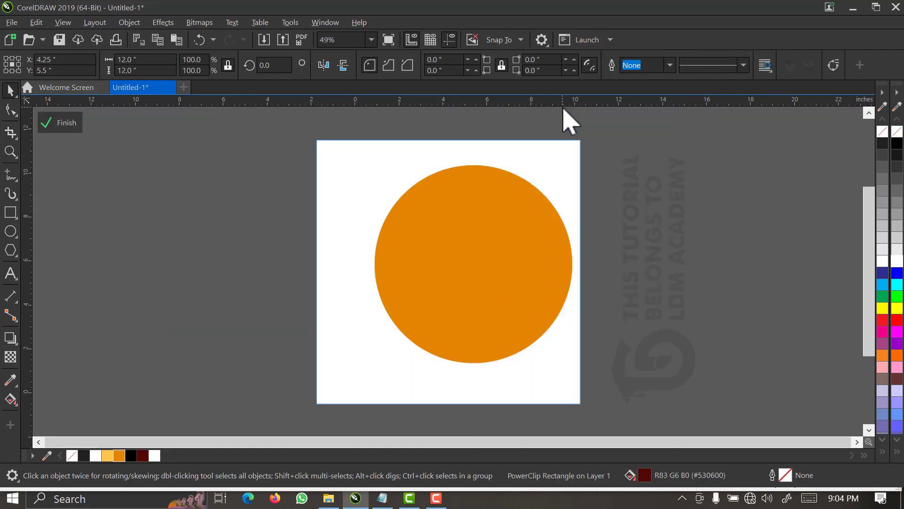
pyautogui.moveTo(547, 221); pyautogui.dragTo(541, 254)
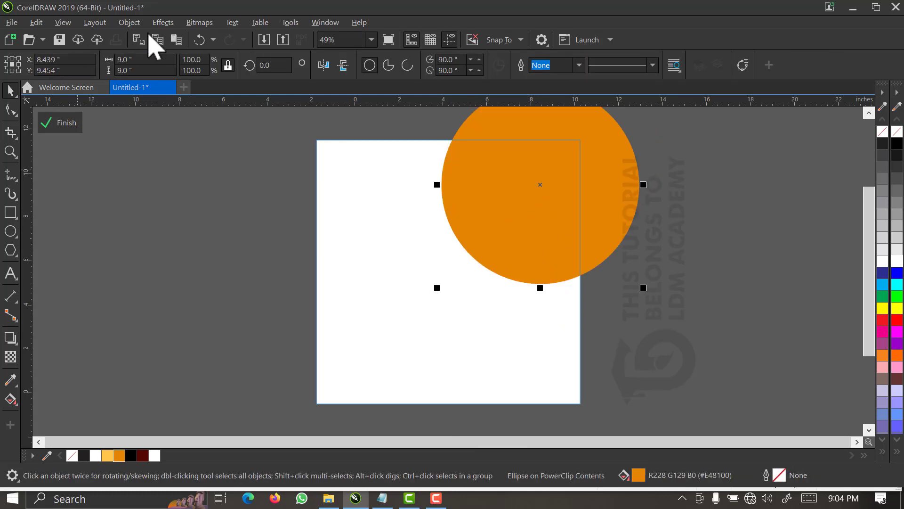
# - Apply a Gaussian Blur with a radius of 250 pixels to the orange circle
pyautogui.click(162, 23)
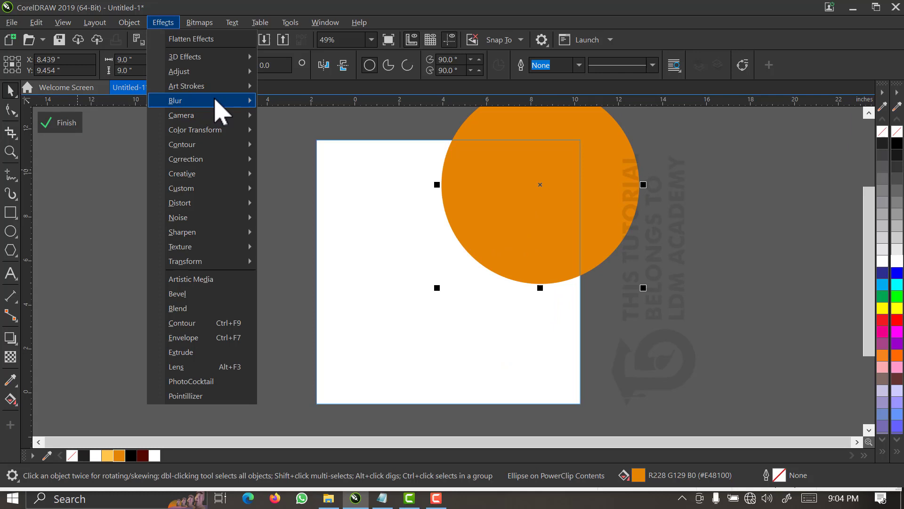
pyautogui.moveTo(207, 99)
pyautogui.click(304, 118)
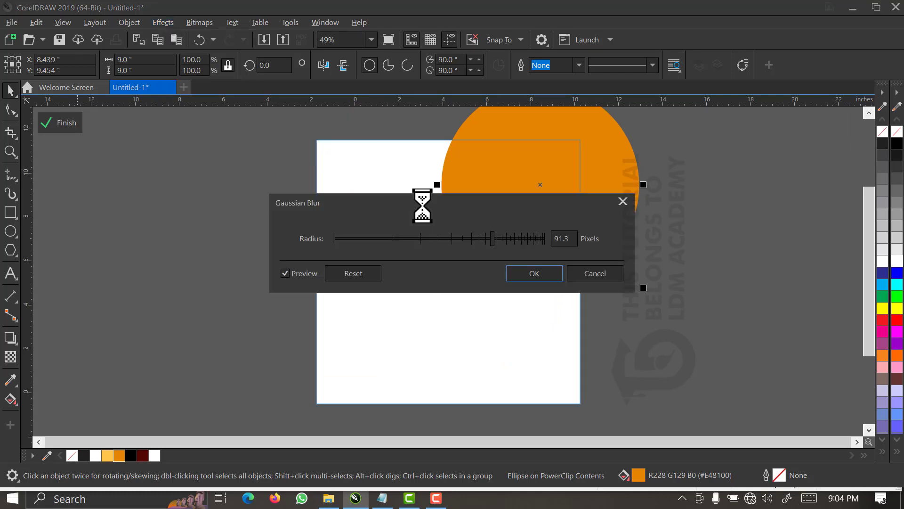
pyautogui.moveTo(419, 202); pyautogui.dragTo(433, 267)
pyautogui.moveTo(505, 304); pyautogui.dragTo(564, 307)
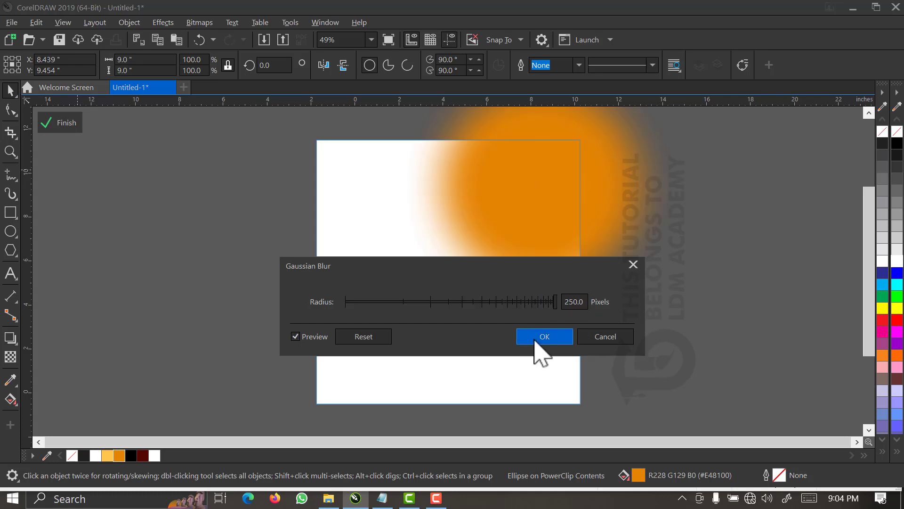
pyautogui.click(537, 337)
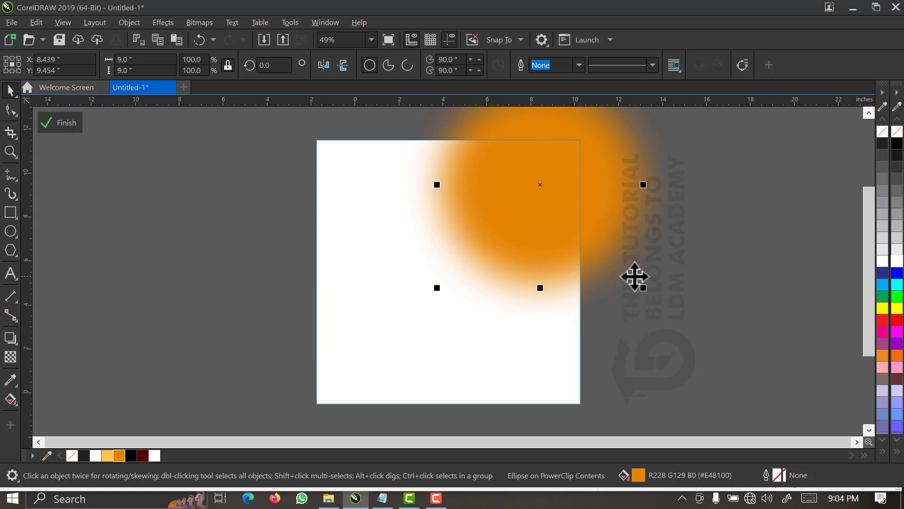
# - Enlarge the blurred circle to about 11.57 inches and fade its left side out with a linear fountain transparency
pyautogui.moveTo(643, 287); pyautogui.dragTo(682, 313)
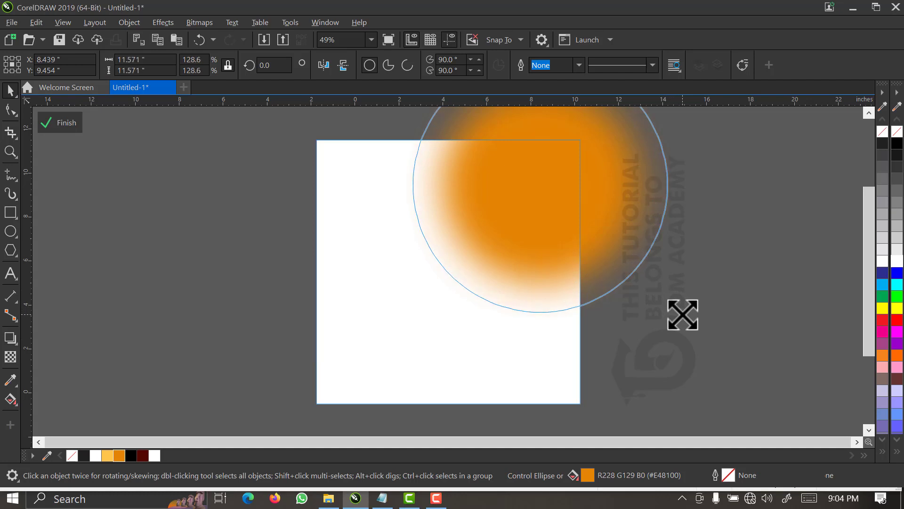
pyautogui.click(10, 358)
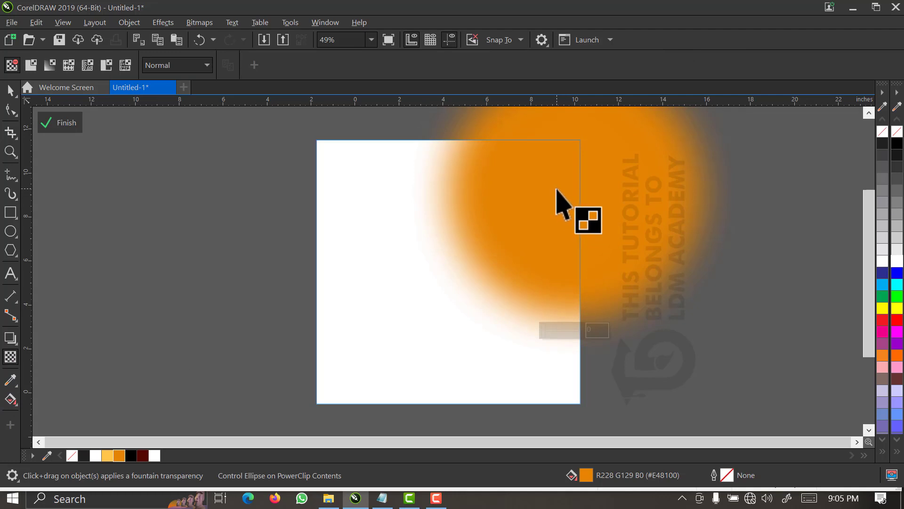
pyautogui.moveTo(541, 192); pyautogui.dragTo(433, 225)
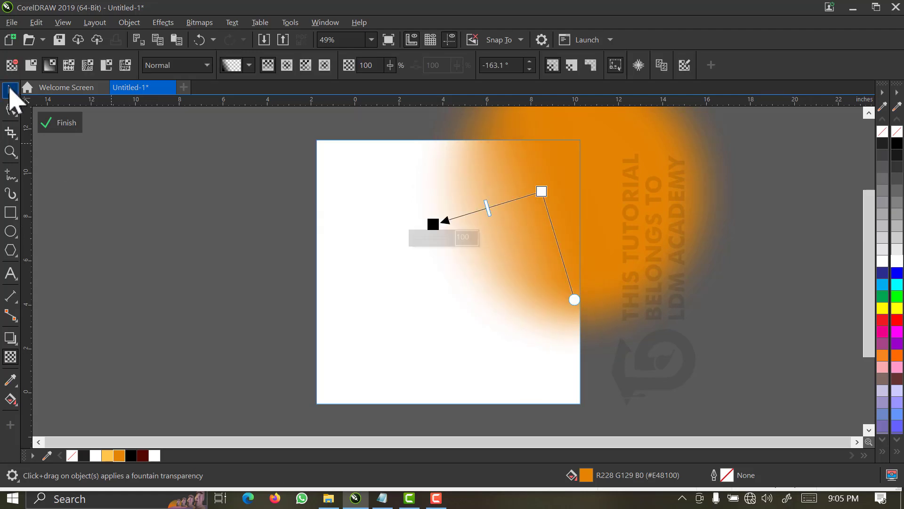
# - Make a smaller concentric copy of the blurred circle, about 7.39 inches wide, and fill it with #FFC34B
pyautogui.click(11, 91)
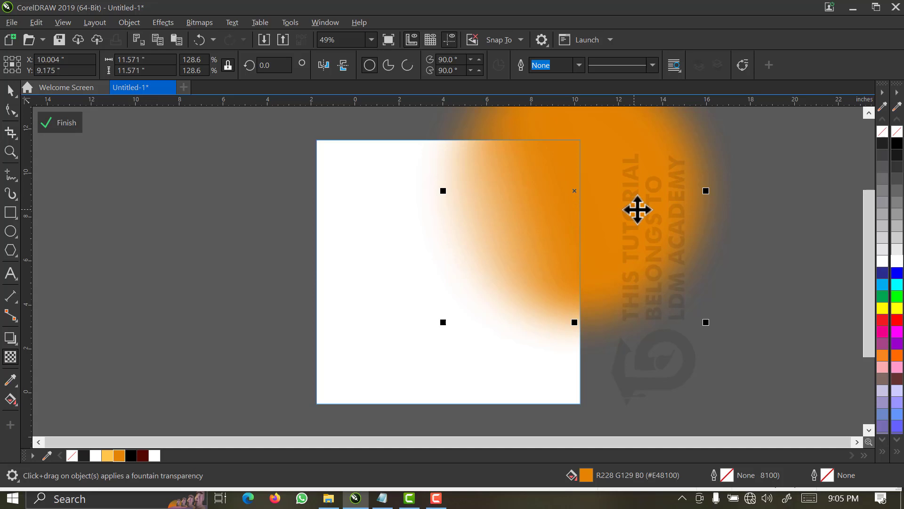
pyautogui.moveTo(711, 326); pyautogui.dragTo(645, 253)
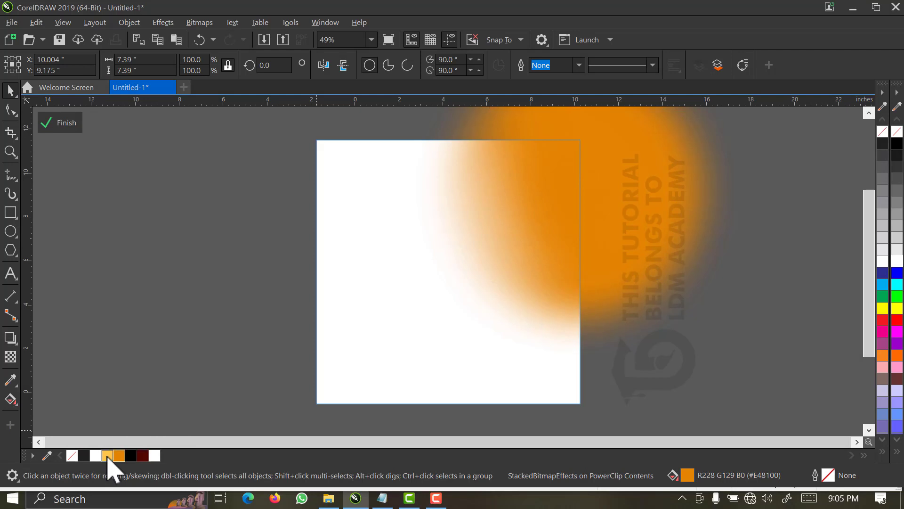
pyautogui.click(108, 457)
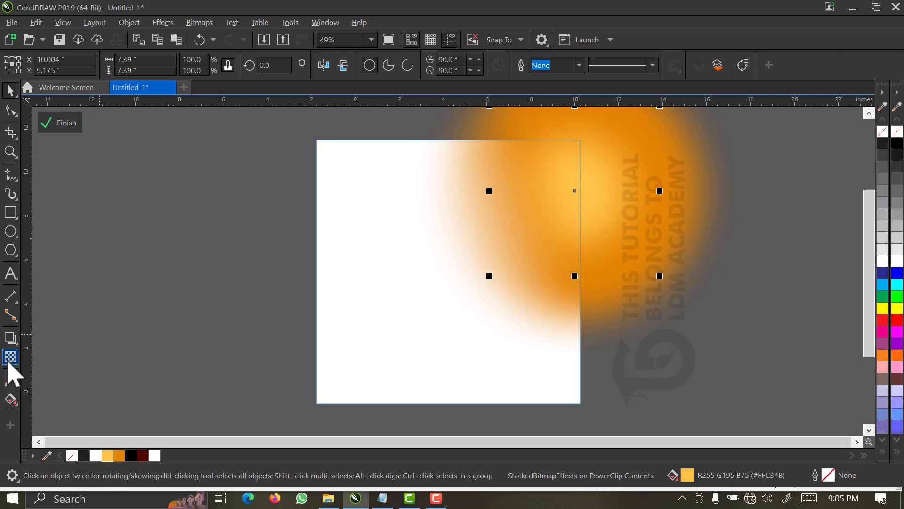
# - Set the transparency merge mode of the smaller yellow circle to Screen
pyautogui.click(11, 357)
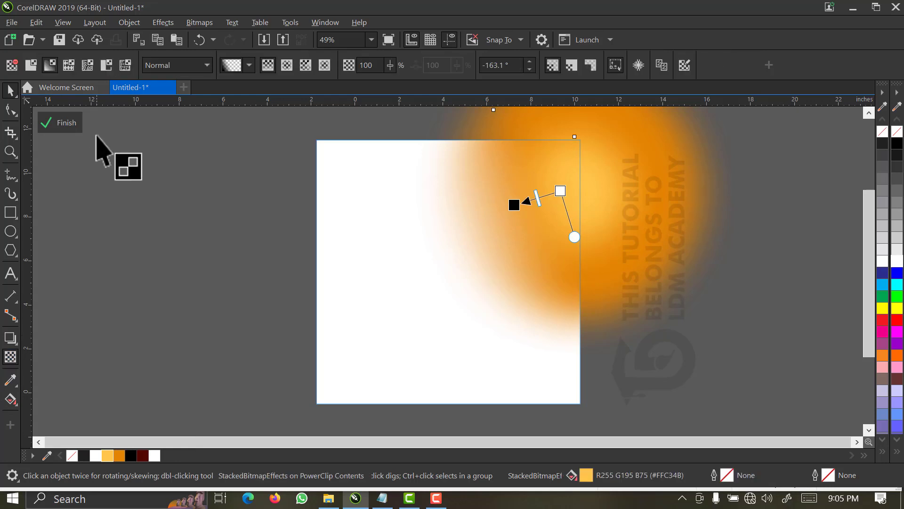
pyautogui.click(194, 66)
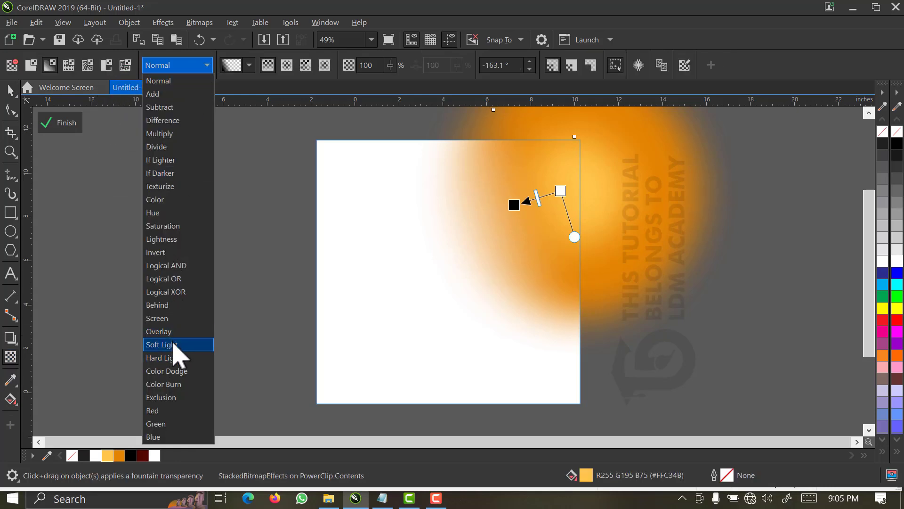
pyautogui.click(175, 320)
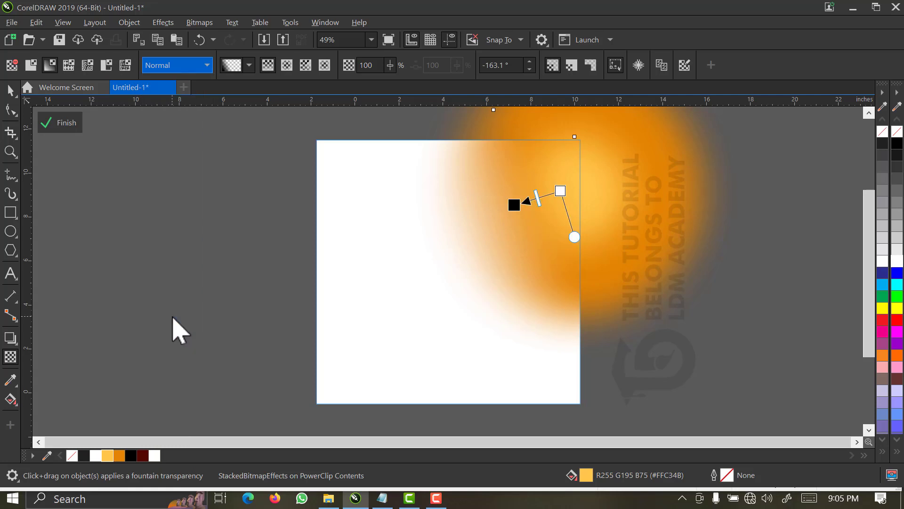
# - Move the yellow circle up and left to about X 9.45, Y 10.55 inches, and finish editing the PowerClip contents
pyautogui.click(11, 89)
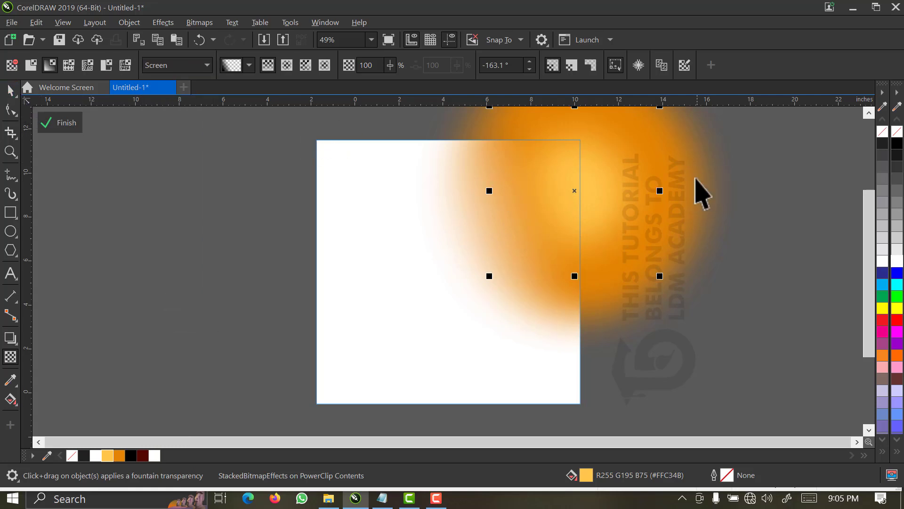
pyautogui.click(597, 175)
pyautogui.click(587, 151)
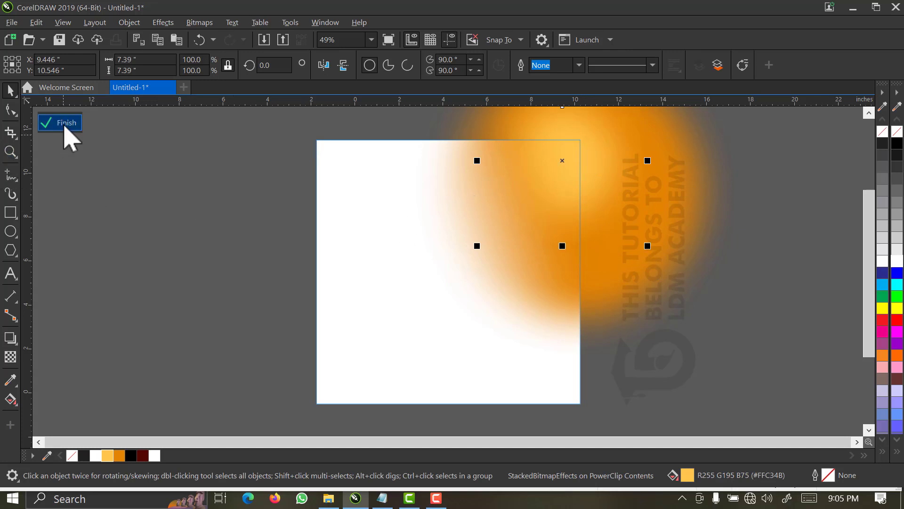
pyautogui.click(61, 124)
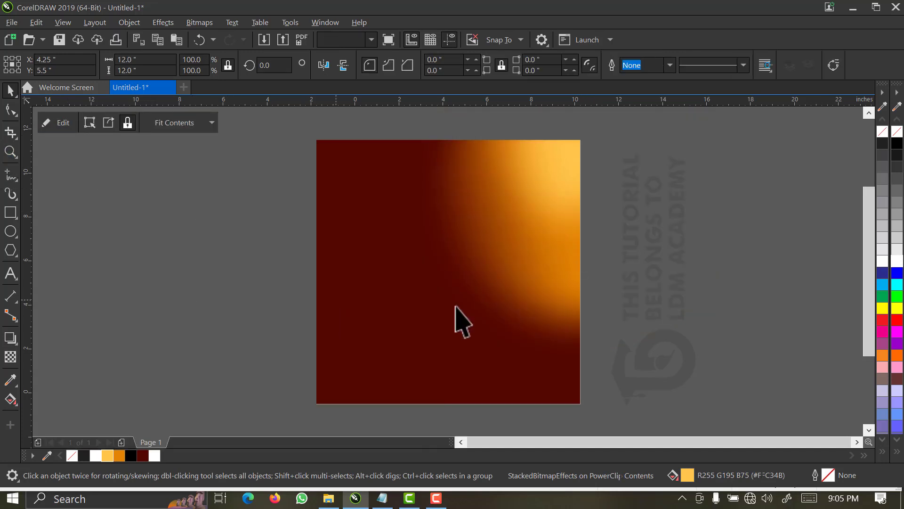
# - Enlarge the orange circle in the PowerClip toward its lower left to about 12.96 inches wide, then finish editing
pyautogui.doubleClick(510, 263)
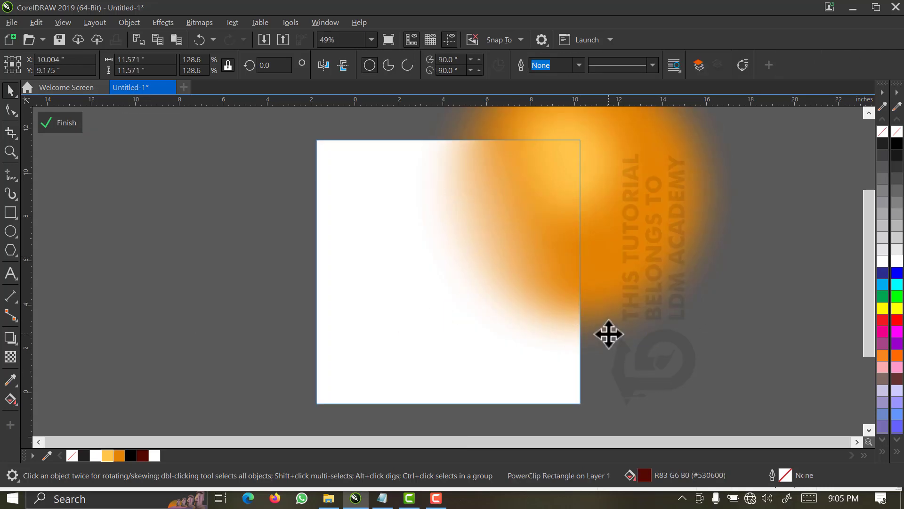
pyautogui.click(576, 343)
pyautogui.moveTo(442, 323); pyautogui.dragTo(412, 353)
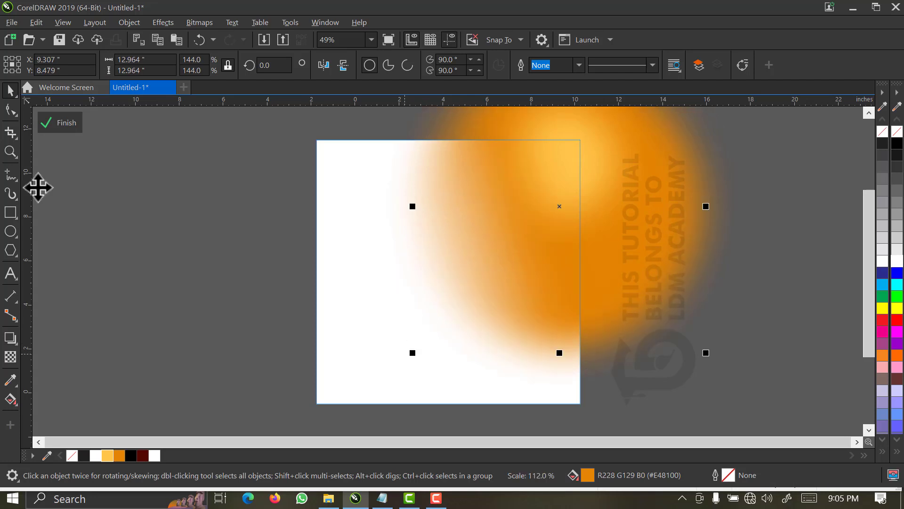
pyautogui.click(58, 124)
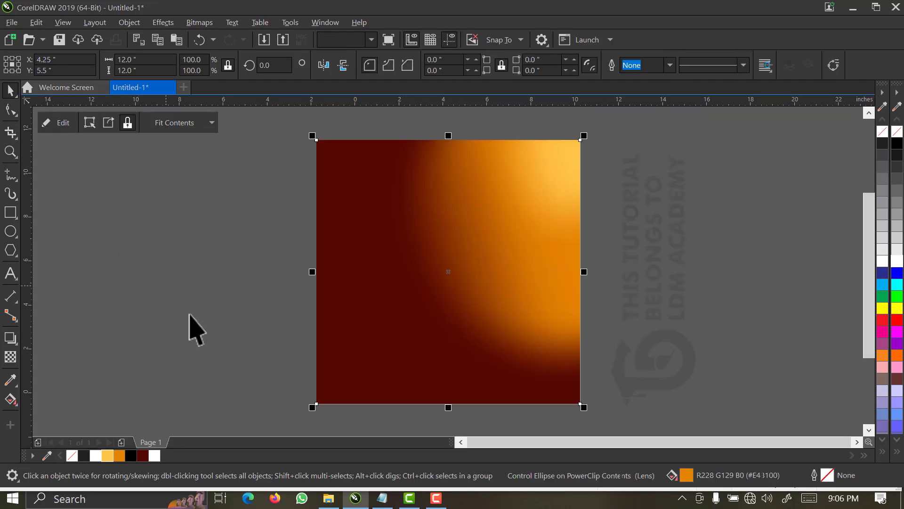
# - Reopen the PowerClip contents and enlarge the yellow circle toward its lower left to about 6.34 inches wide
pyautogui.keyDown('ctrl'); pyautogui.click(566, 191); pyautogui.keyUp('ctrl')
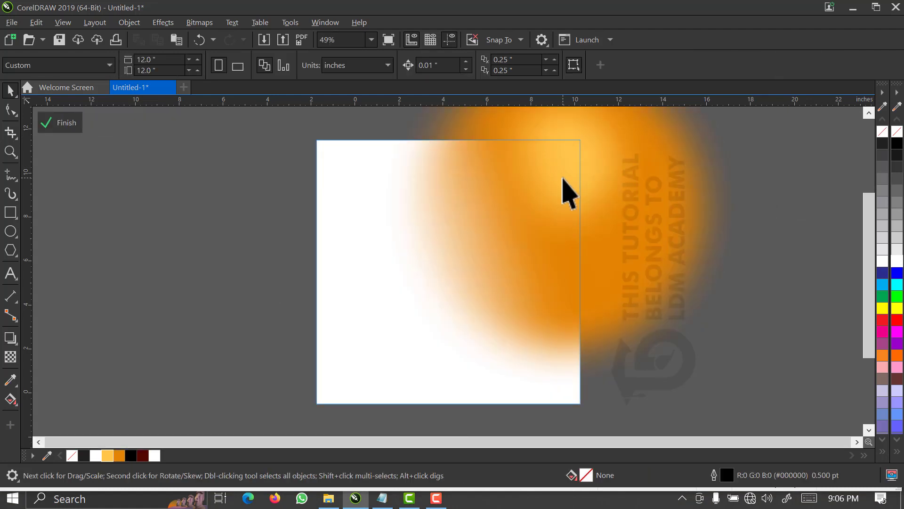
pyautogui.click(563, 178)
pyautogui.moveTo(505, 220); pyautogui.dragTo(474, 251)
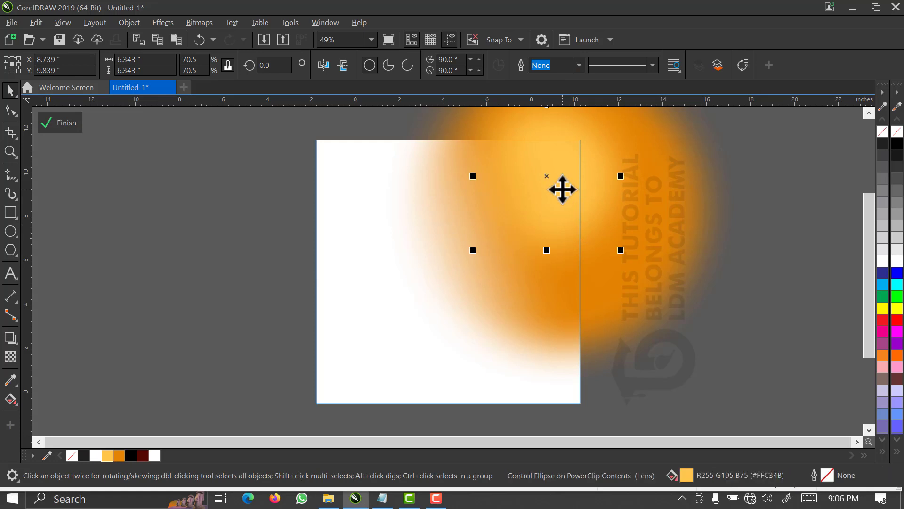
# - Copy the yellow circle to the background's upper-left corner, mirror the copy horizontally, and finish editing the PowerClip
pyautogui.moveTo(443, 191); pyautogui.dragTo(305, 151)
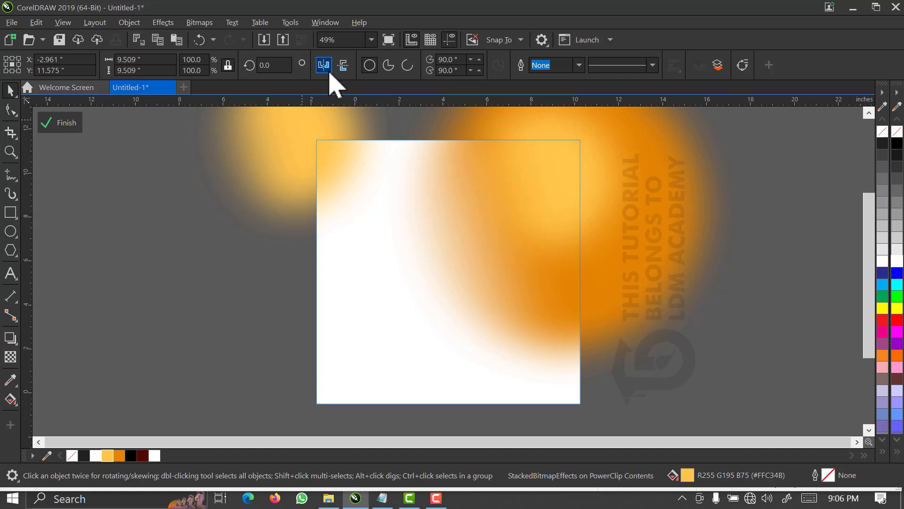
pyautogui.click(330, 74)
pyautogui.moveTo(281, 168); pyautogui.dragTo(310, 179)
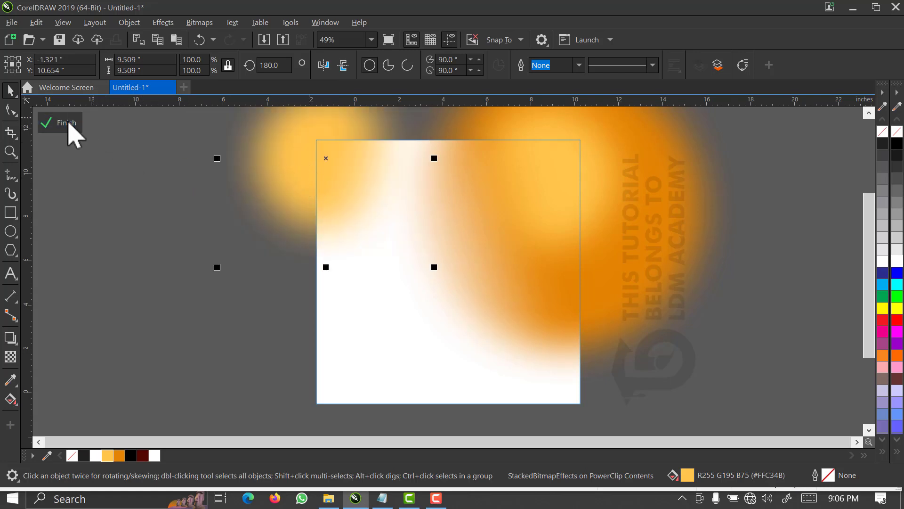
pyautogui.click(69, 128)
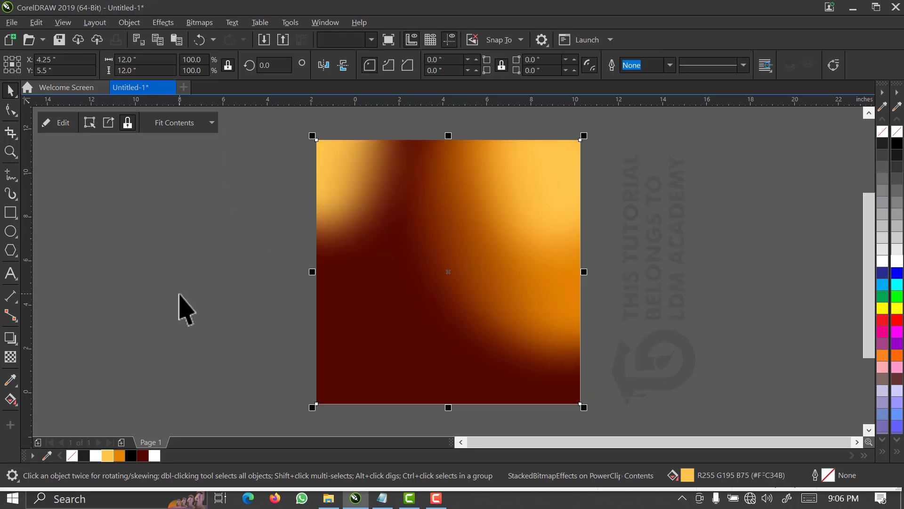
# - Shift the upper-left yellow glow further up and left inside the PowerClip, then finish editing and deselect
pyautogui.doubleClick(369, 182)
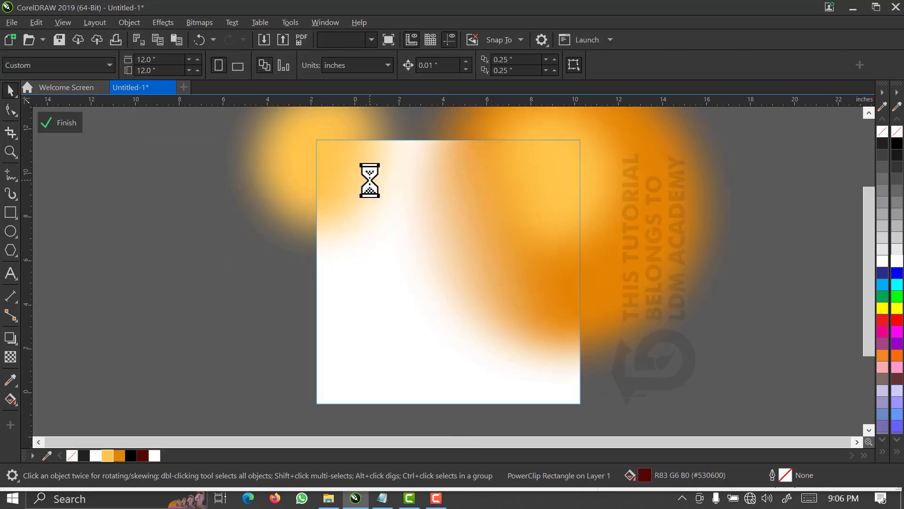
pyautogui.click(353, 191)
pyautogui.moveTo(342, 185); pyautogui.dragTo(335, 174)
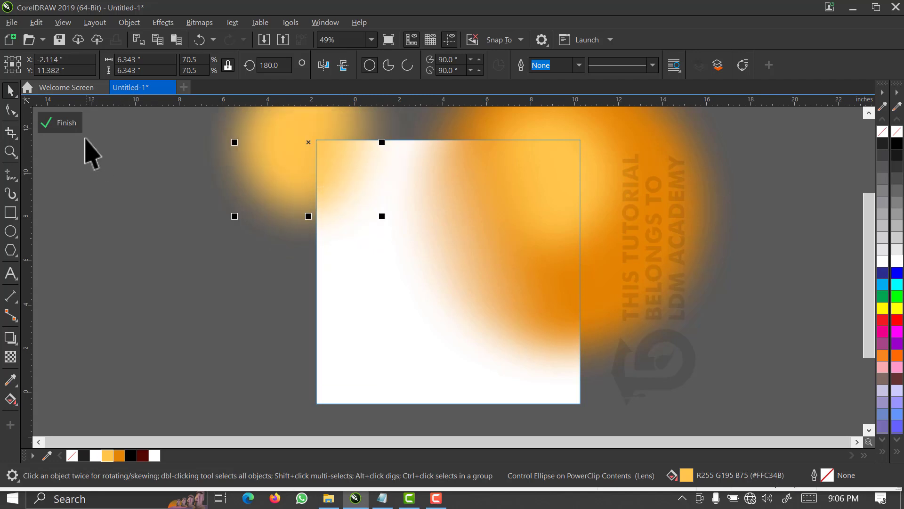
pyautogui.click(77, 126)
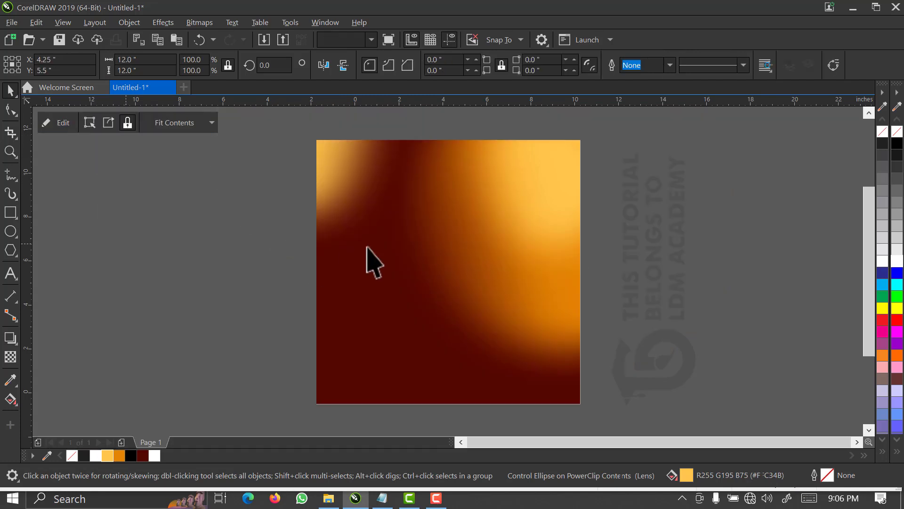
pyautogui.click(288, 268)
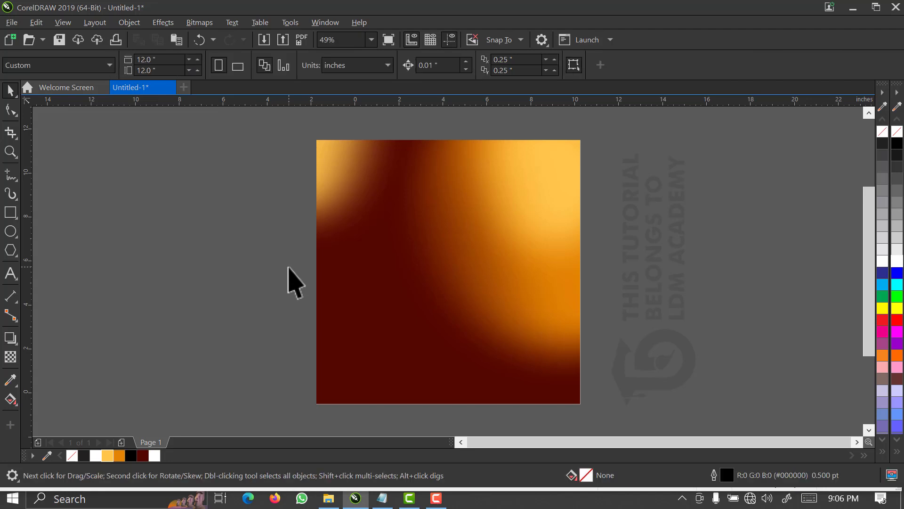
# - Copy the coffee, leaf, cup, wood floor, SMOKE and MARK images from File Explorer's COFFEE DESIGN folder and paste them into the CorelDRAW page
pyautogui.click(328, 497)
pyautogui.click(177, 131)
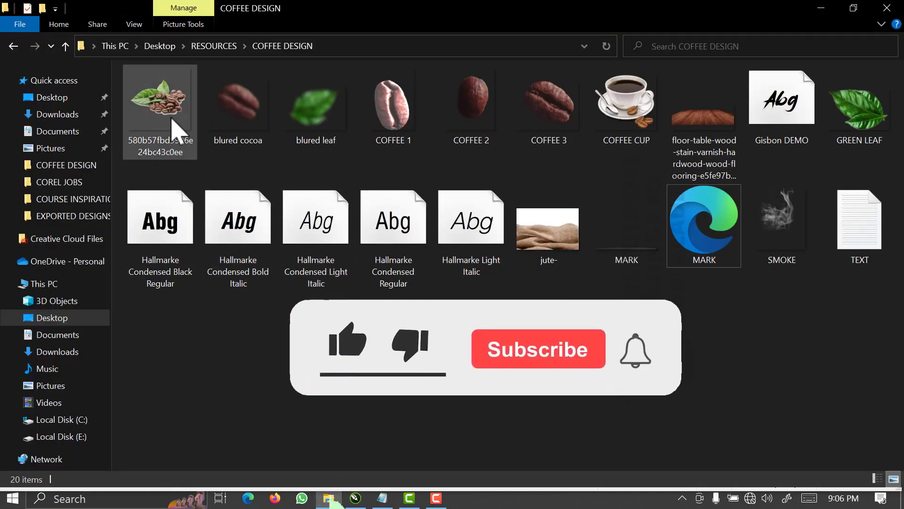
pyautogui.keyDown('ctrl'); pyautogui.click(249, 127); pyautogui.keyUp('ctrl')
pyautogui.keyDown('ctrl'); pyautogui.click(391, 108); pyautogui.keyUp('ctrl')
pyautogui.keyDown('ctrl'); pyautogui.click(471, 113); pyautogui.keyUp('ctrl')
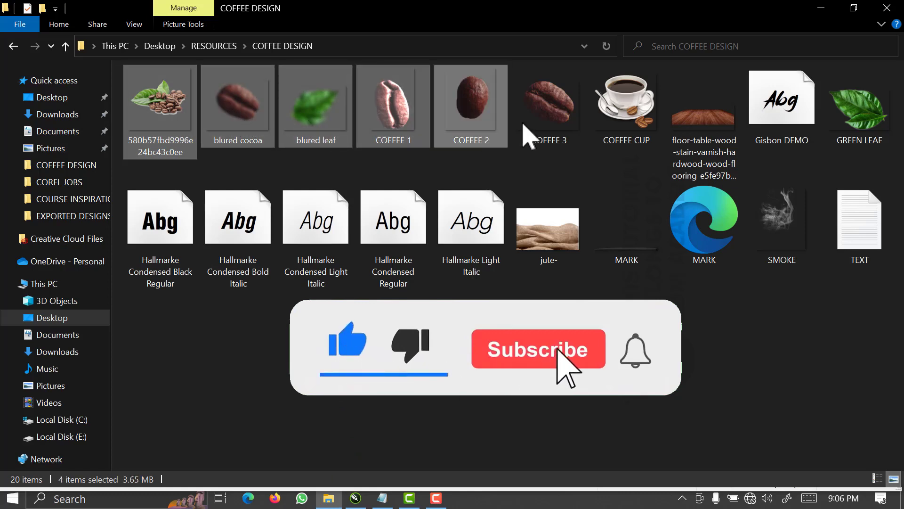
pyautogui.keyDown('ctrl'); pyautogui.click(548, 104); pyautogui.keyUp('ctrl')
pyautogui.keyDown('ctrl'); pyautogui.click(626, 101); pyautogui.keyUp('ctrl')
pyautogui.keyDown('ctrl'); pyautogui.click(704, 118); pyautogui.keyUp('ctrl')
pyautogui.keyDown('ctrl'); pyautogui.click(791, 212); pyautogui.keyUp('ctrl')
pyautogui.keyDown('ctrl'); pyautogui.click(704, 219); pyautogui.keyUp('ctrl')
pyautogui.click(821, 8)
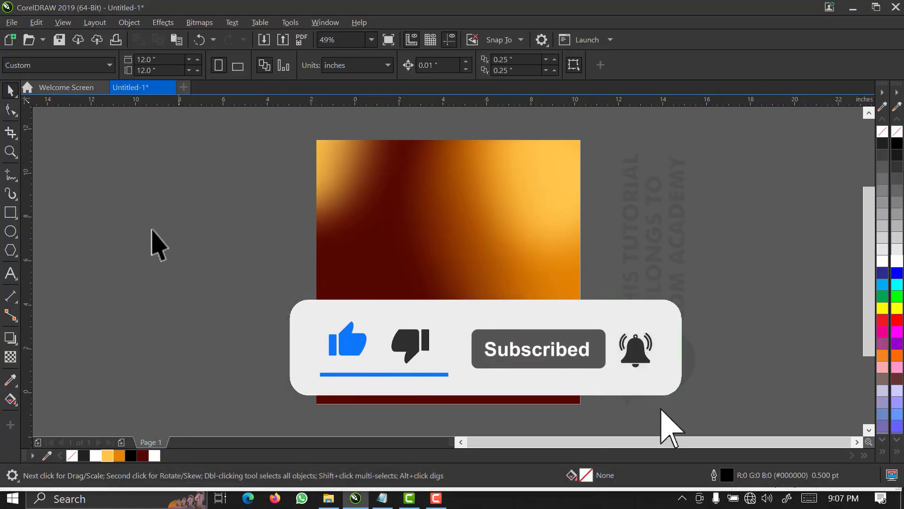
pyautogui.rightClick(133, 173)
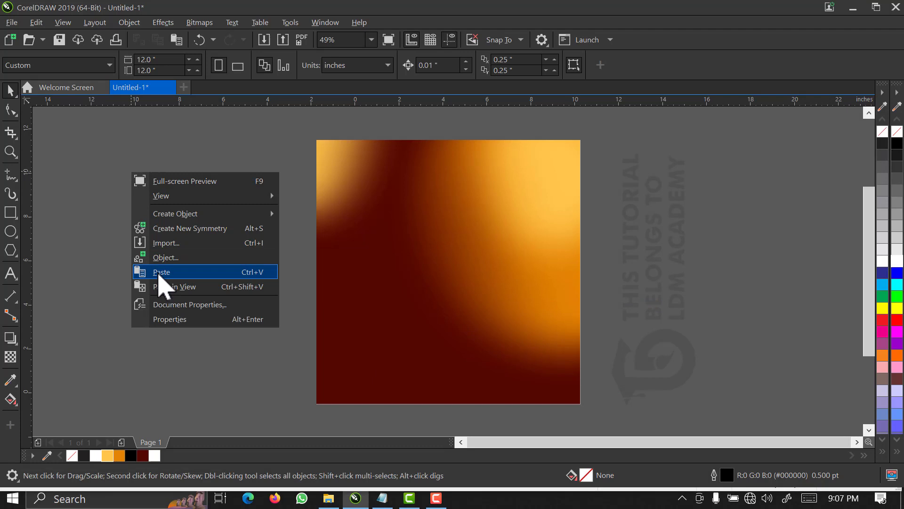
pyautogui.click(161, 273)
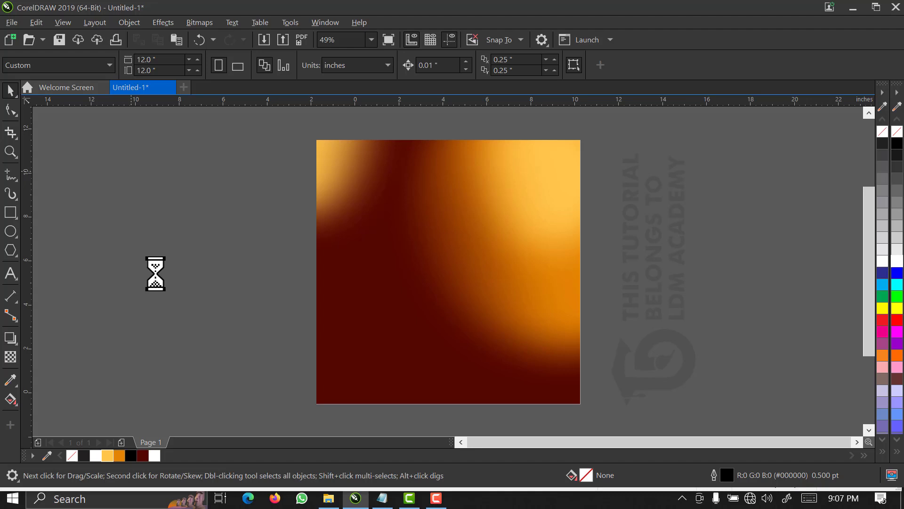
# - Place the green leaf and wooden floor images inside the background's PowerClip and open its contents for editing
pyautogui.click(434, 377)
pyautogui.keyDown('shift'); pyautogui.click(343, 398); pyautogui.keyUp('shift')
pyautogui.moveTo(343, 398); pyautogui.dragTo(495, 273)
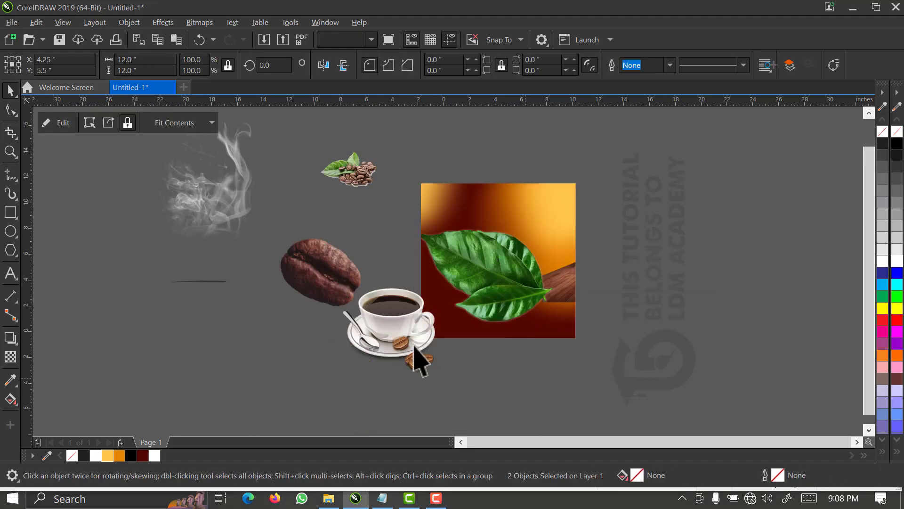
pyautogui.rightClick(498, 287)
pyautogui.click(513, 111)
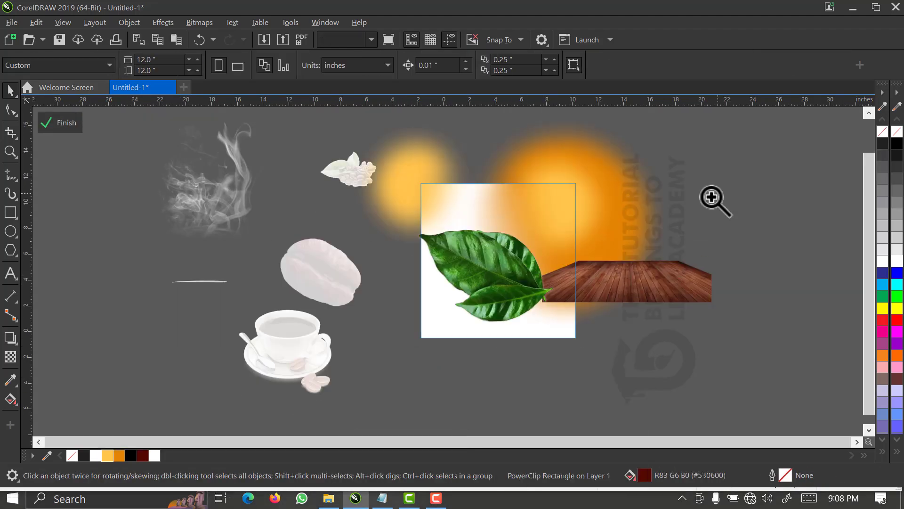
# - Move the green leaf out of the frame to the empty area on its left
pyautogui.press('z')
pyautogui.moveTo(333, 369); pyautogui.dragTo(706, 193)
pyautogui.press('space')
pyautogui.click(422, 309)
pyautogui.moveTo(422, 309); pyautogui.dragTo(195, 201)
# - Enlarge the wooden floor to about 22.18 × 9.34 inches and position it across the bottom of the frame
pyautogui.moveTo(647, 252); pyautogui.dragTo(626, 384)
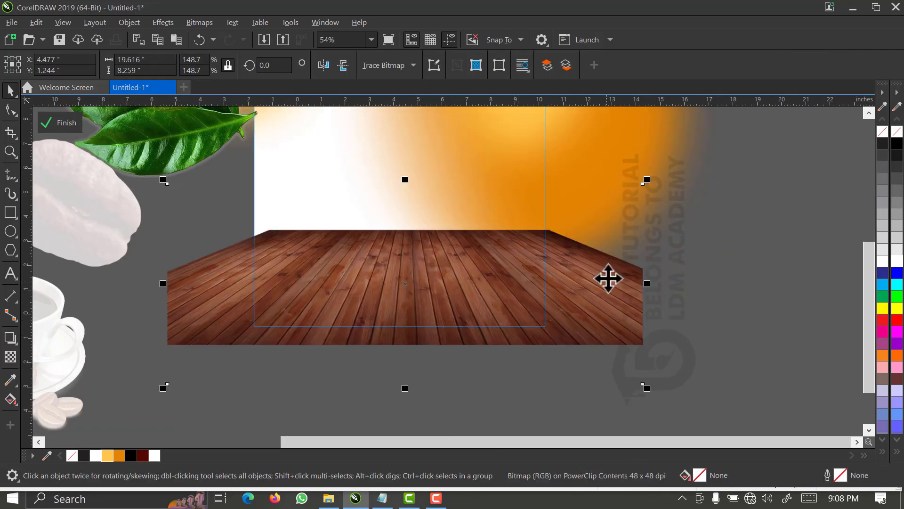
pyautogui.moveTo(162, 387); pyautogui.dragTo(133, 400)
pyautogui.moveTo(446, 319); pyautogui.dragTo(454, 319)
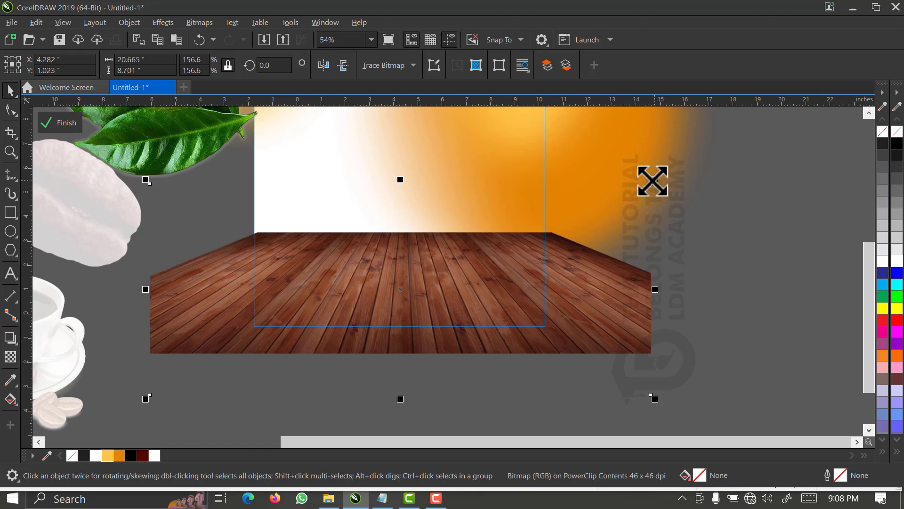
pyautogui.moveTo(655, 181); pyautogui.dragTo(673, 173)
pyautogui.moveTo(430, 347); pyautogui.dragTo(432, 338)
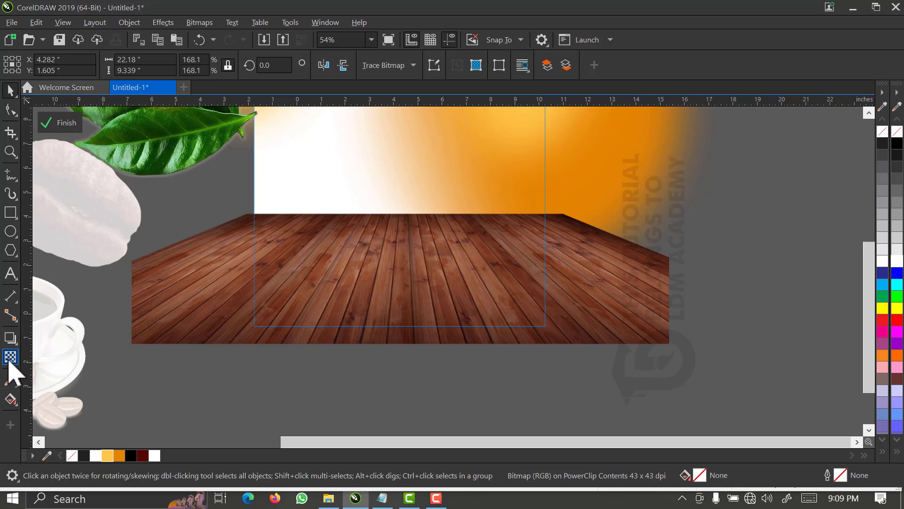
# - Fade the wooden floor's upper edge into the background with a vertical linear fountain transparency ending just below the edge
pyautogui.click(10, 358)
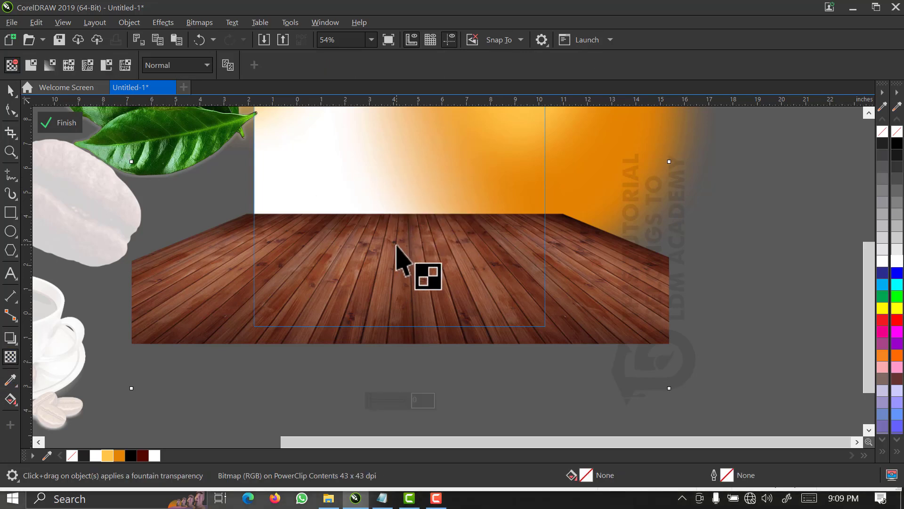
pyautogui.moveTo(400, 247); pyautogui.dragTo(401, 203)
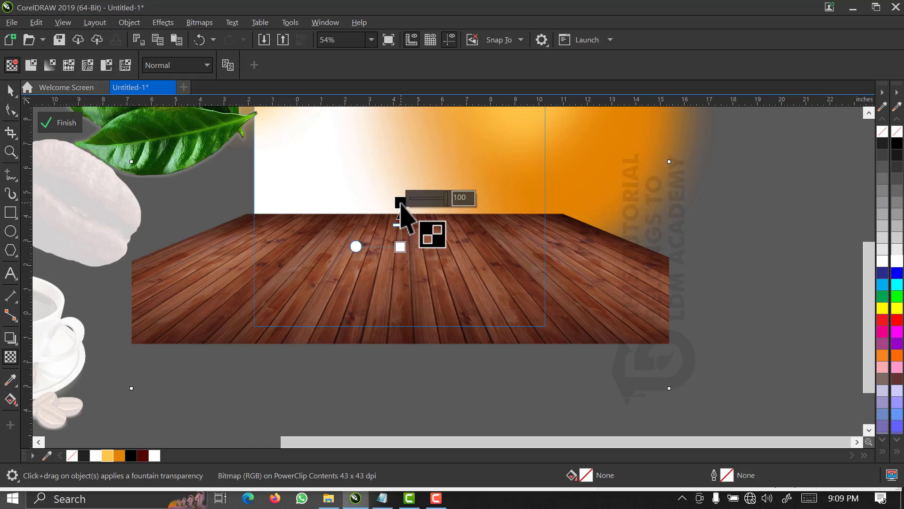
pyautogui.scroll(3, 402, 201)
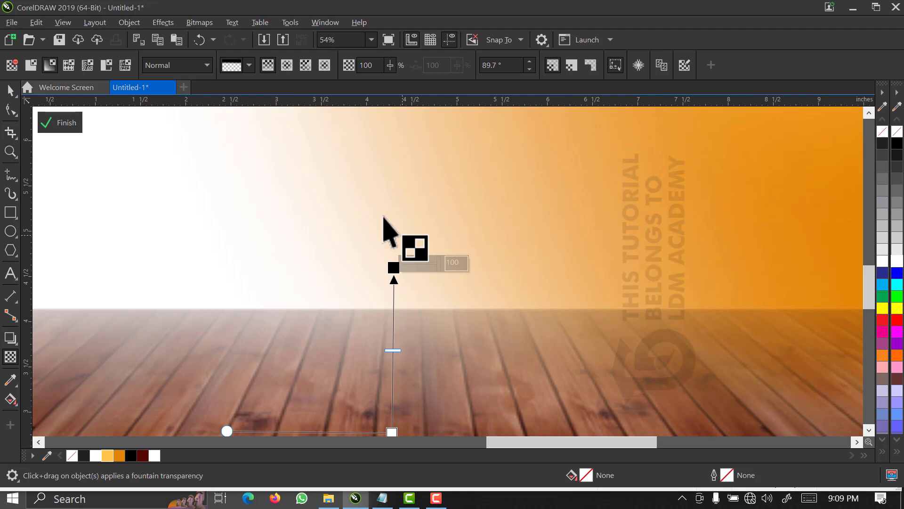
pyautogui.moveTo(394, 269); pyautogui.dragTo(393, 333)
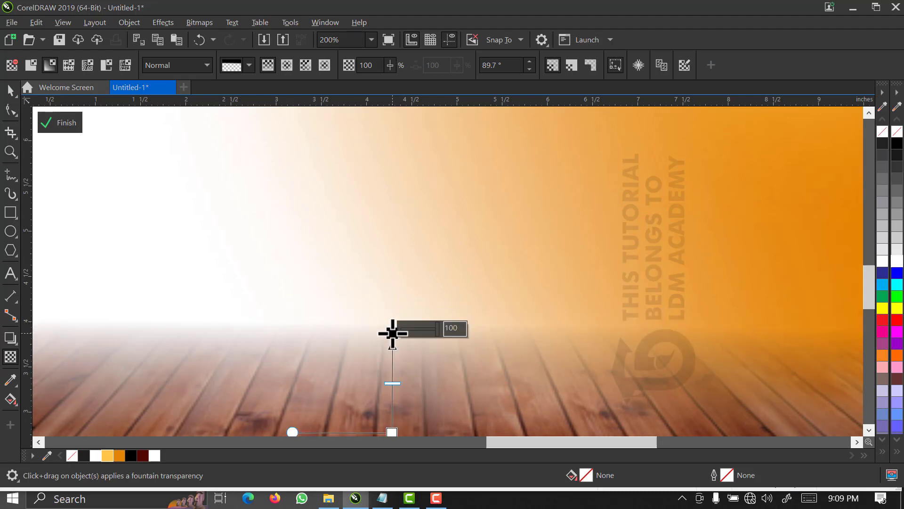
pyautogui.press('space')
# - Shrink the green leaf to about 2.96 × 1.94 inches and place it at the frame's upper-right corner
pyautogui.hotkey('shift', 'F4')
pyautogui.click(734, 294)
pyautogui.click(293, 268)
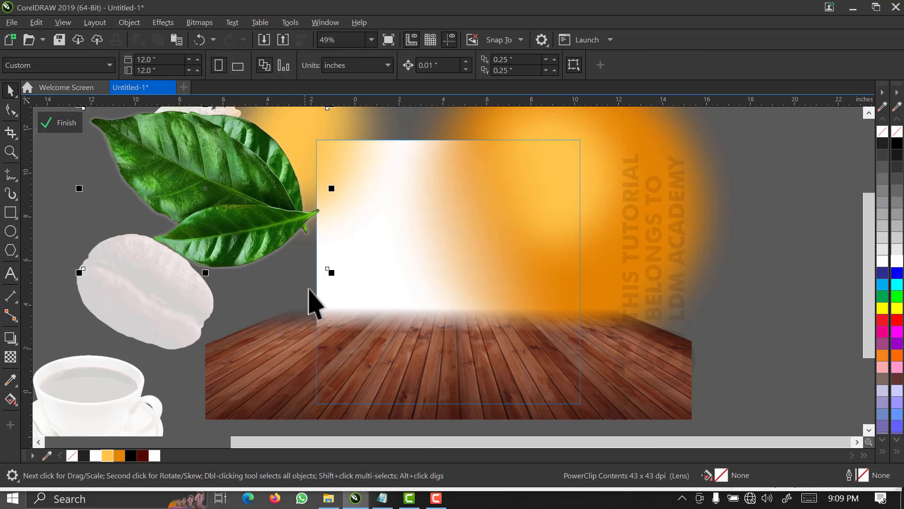
pyautogui.moveTo(319, 270); pyautogui.dragTo(614, 160)
pyautogui.scroll(3, 567, 153)
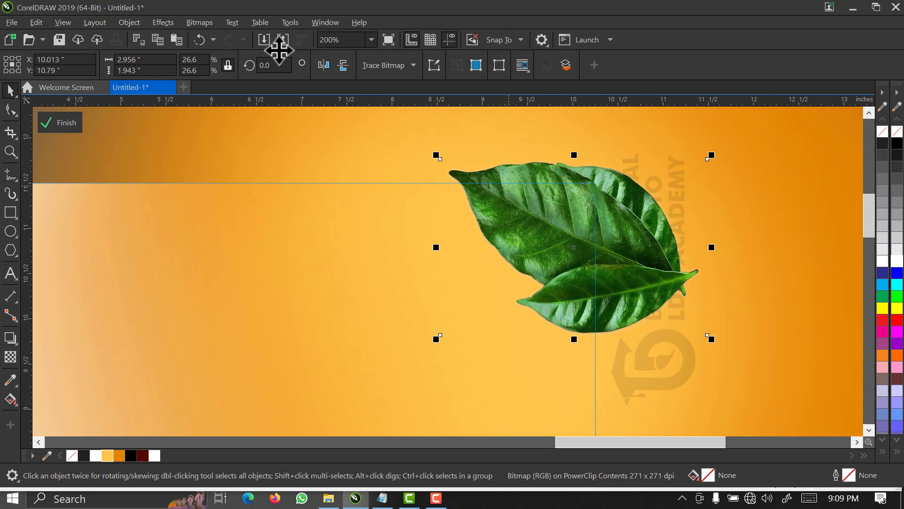
pyautogui.scroll(-2, 212, 201)
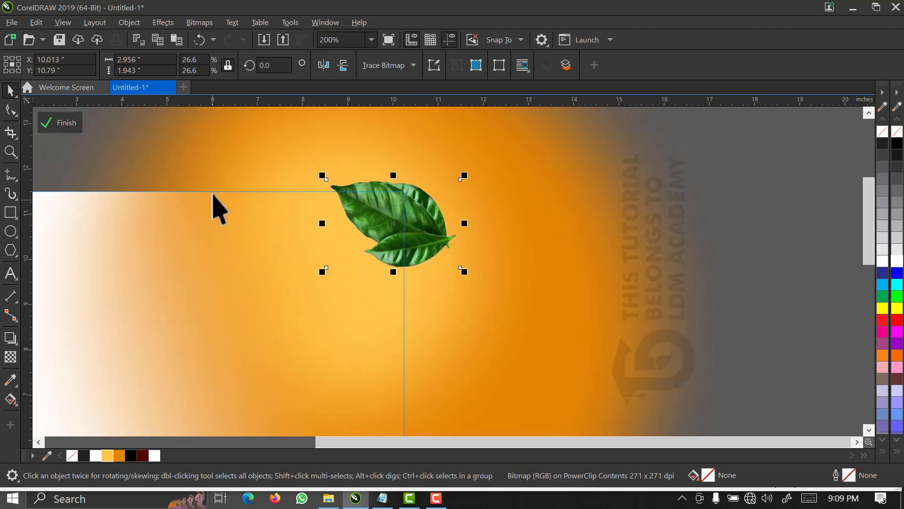
# - Convert the wooden floor to a 400 dpi RGB bitmap with anti-aliasing and a transparent background
pyautogui.click(370, 40)
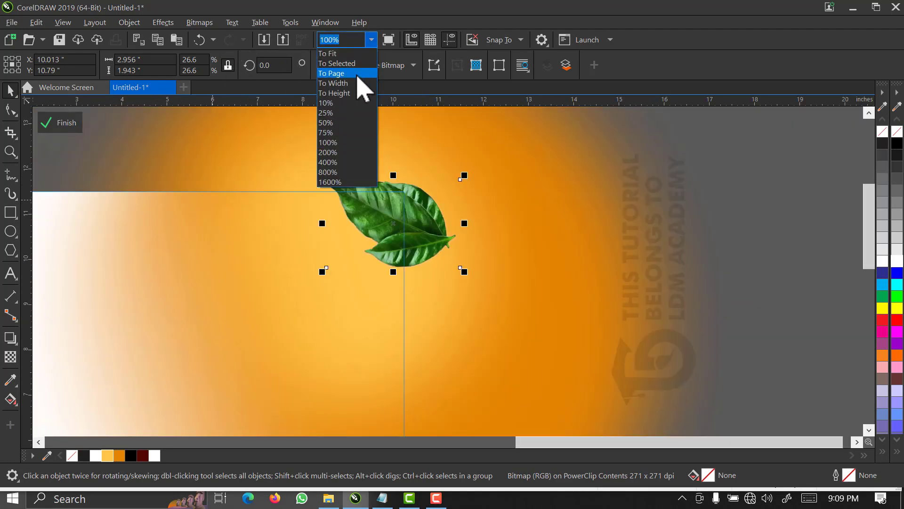
pyautogui.click(363, 74)
pyautogui.click(464, 399)
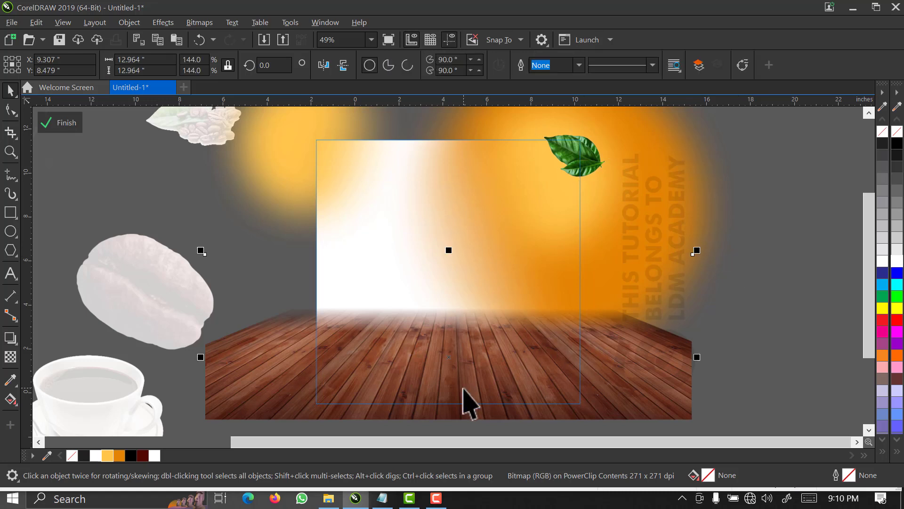
pyautogui.click(210, 25)
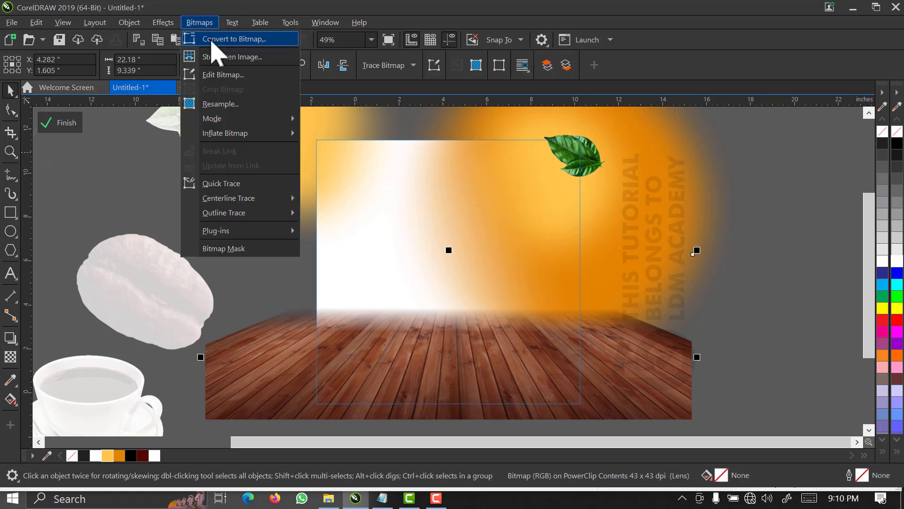
pyautogui.click(213, 44)
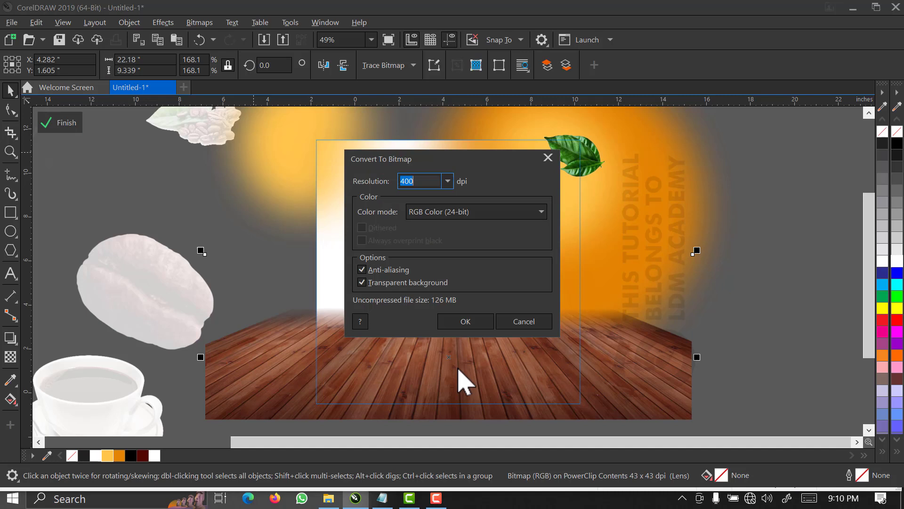
pyautogui.click(474, 320)
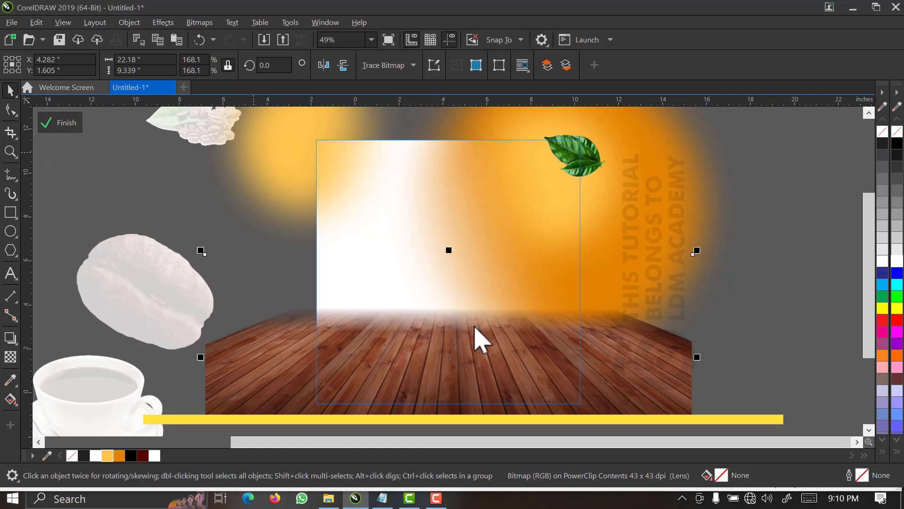
# - Darken the wooden floor with brightness 0, contrast 63 and intensity -41, and finish editing the frame's contents
pyautogui.click(165, 23)
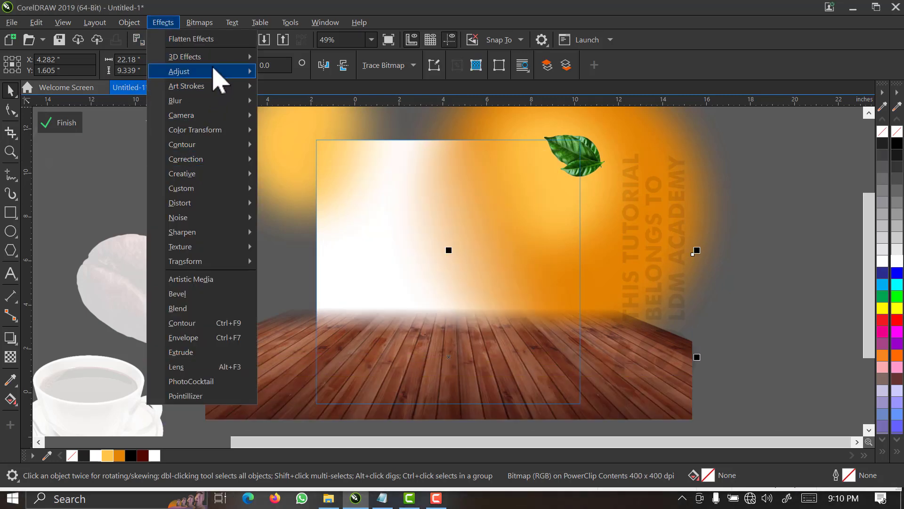
pyautogui.moveTo(212, 71)
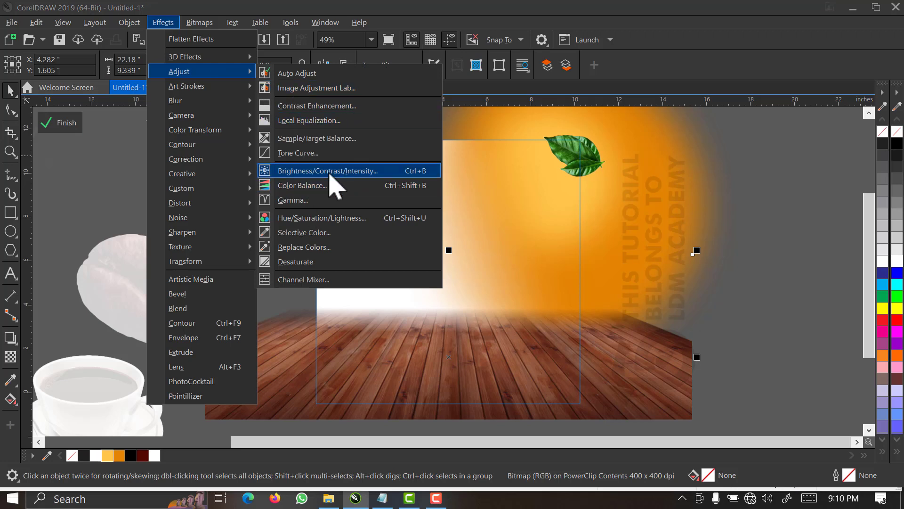
pyautogui.click(330, 172)
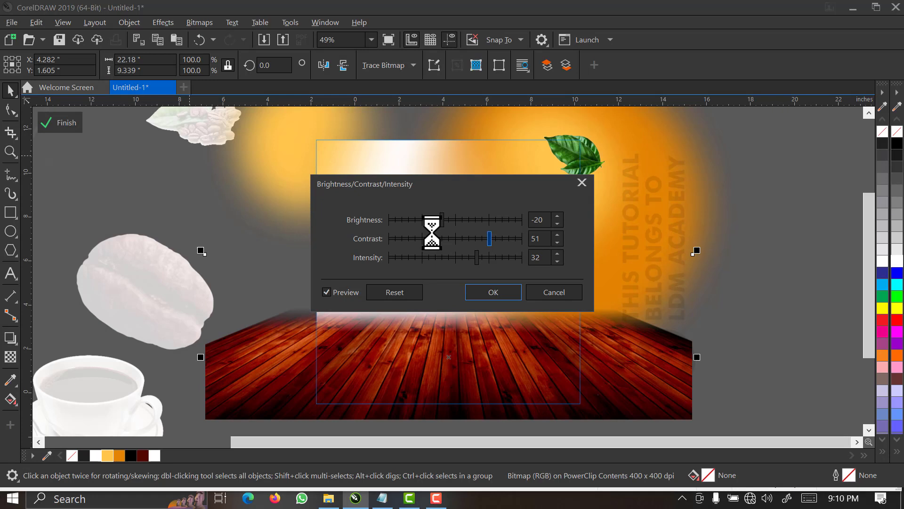
pyautogui.click(395, 297)
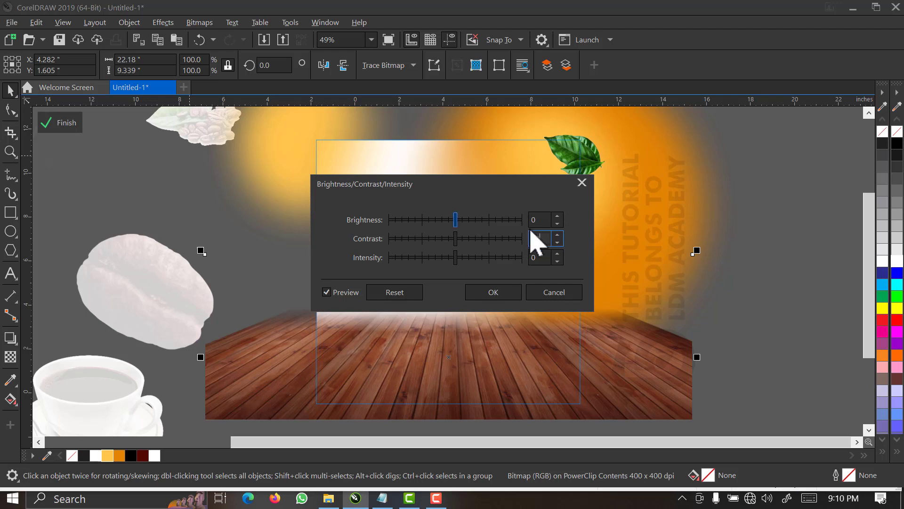
pyautogui.click(556, 234)
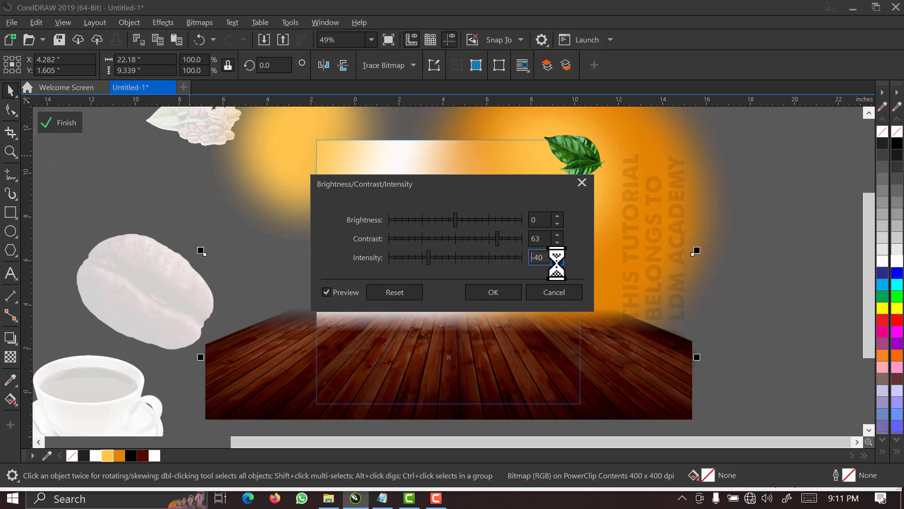
pyautogui.click(557, 262)
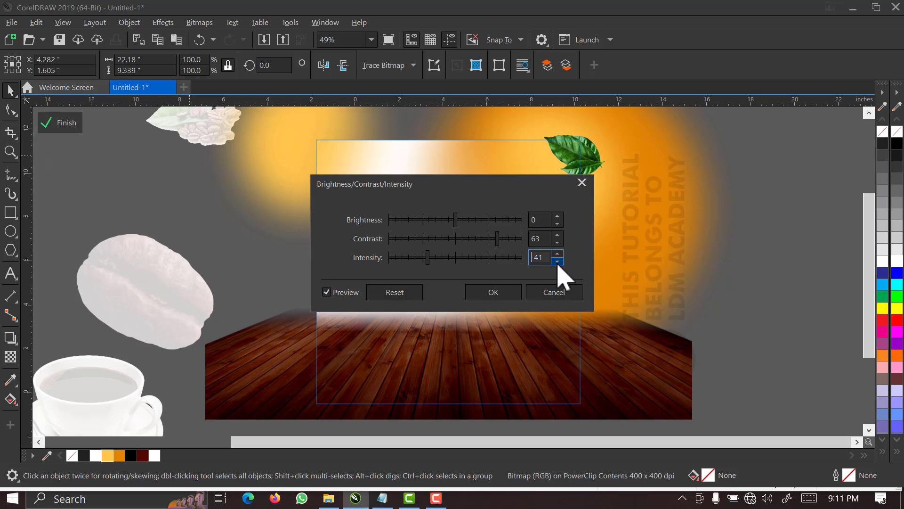
pyautogui.click(511, 293)
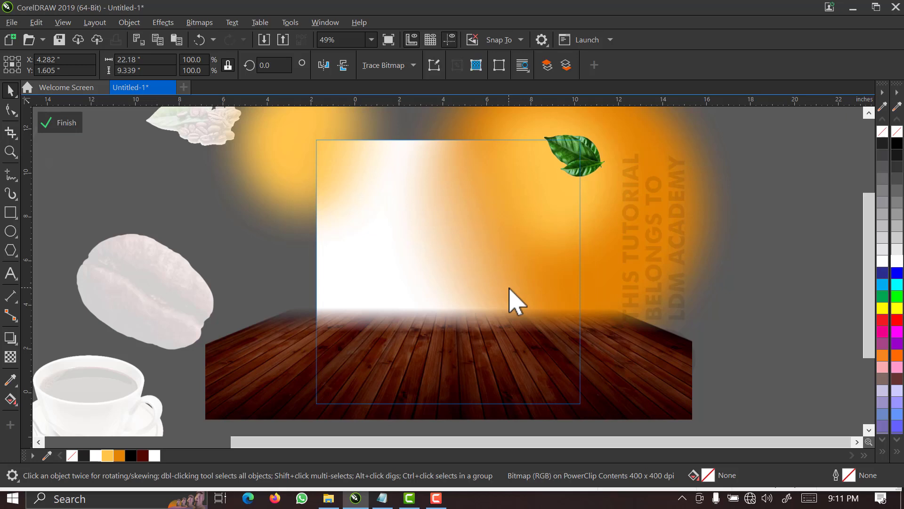
pyautogui.click(58, 128)
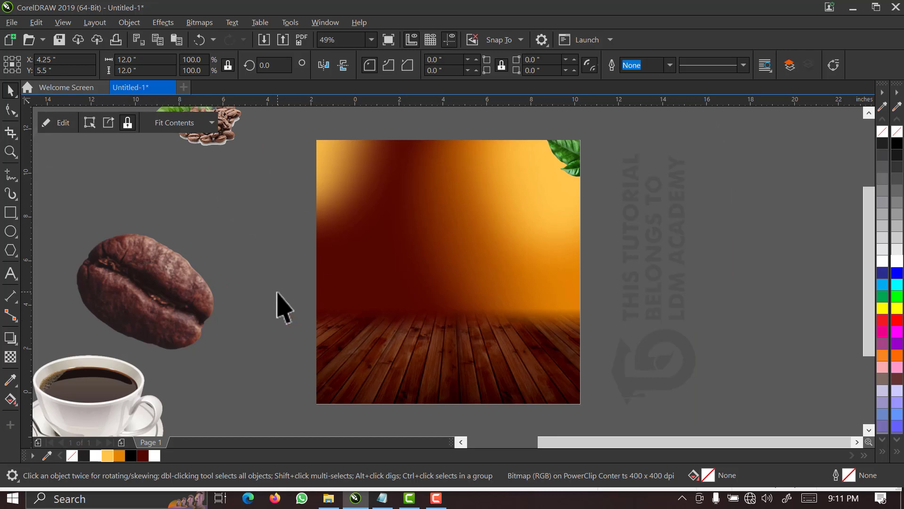
# - Place the burlap image inside the frame's contents and enlarge it to about 13.42 × 8.94 inches over the wooden floor
pyautogui.moveTo(218, 287); pyautogui.dragTo(540, 320)
pyautogui.click(571, 365)
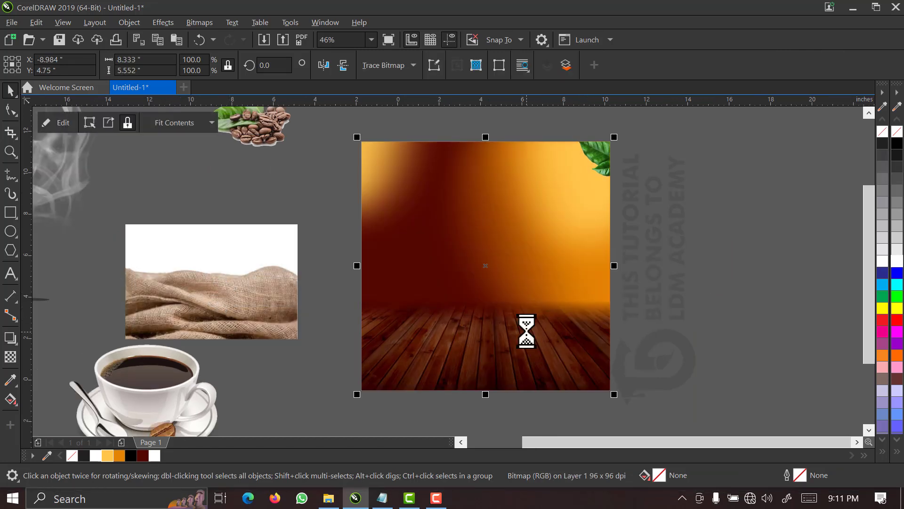
pyautogui.rightClick(496, 323)
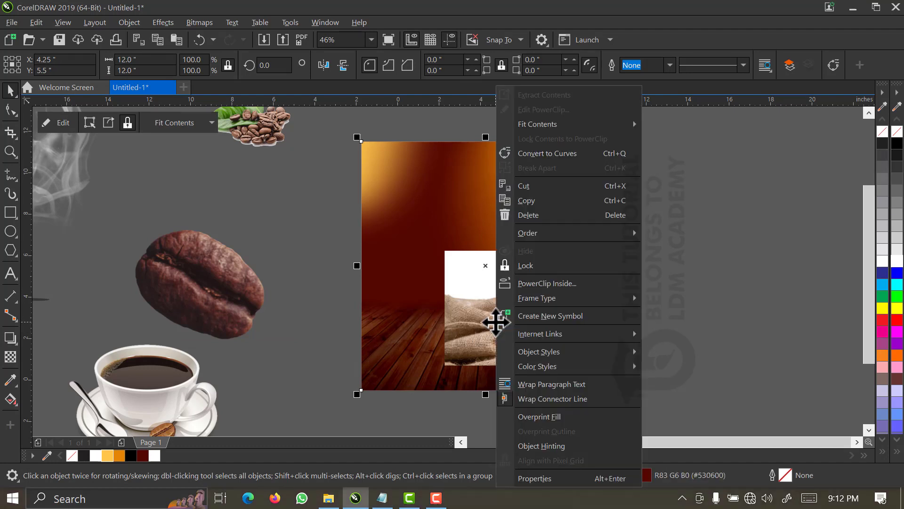
pyautogui.click(545, 111)
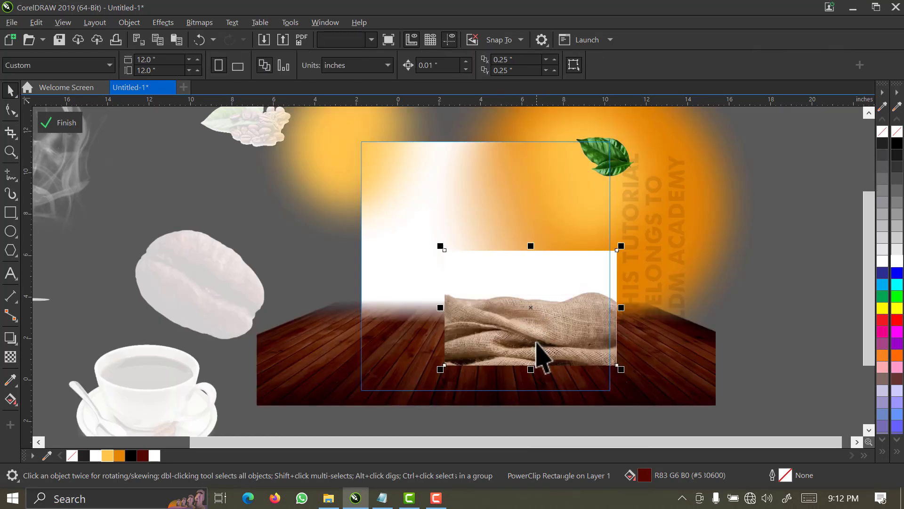
pyautogui.moveTo(540, 339); pyautogui.dragTo(447, 297)
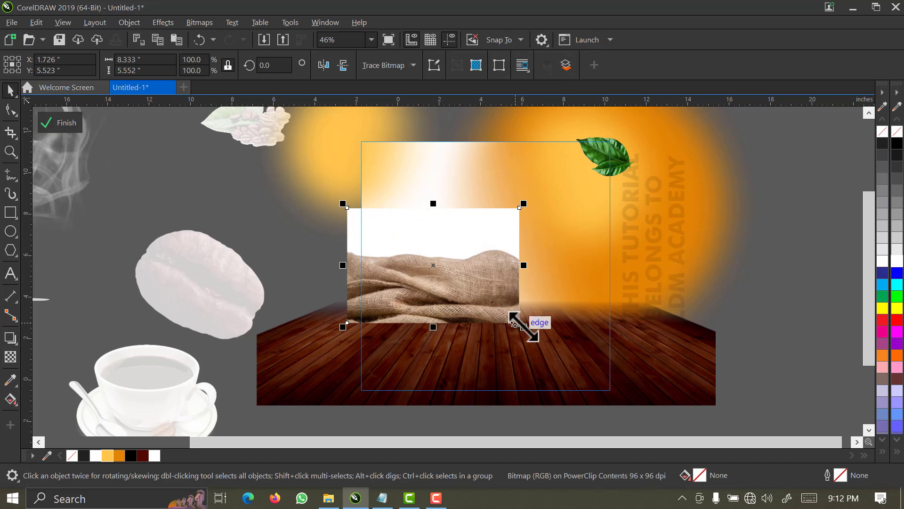
pyautogui.moveTo(524, 327); pyautogui.dragTo(636, 397)
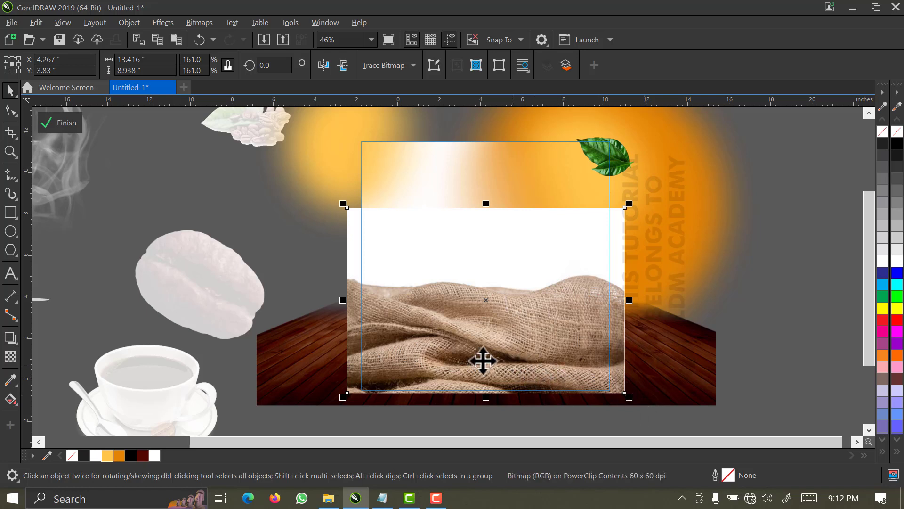
# - Fade the burlap's upper edge with a near-vertical linear fountain transparency and convert the result to a 400 dpi bitmap
pyautogui.click(10, 357)
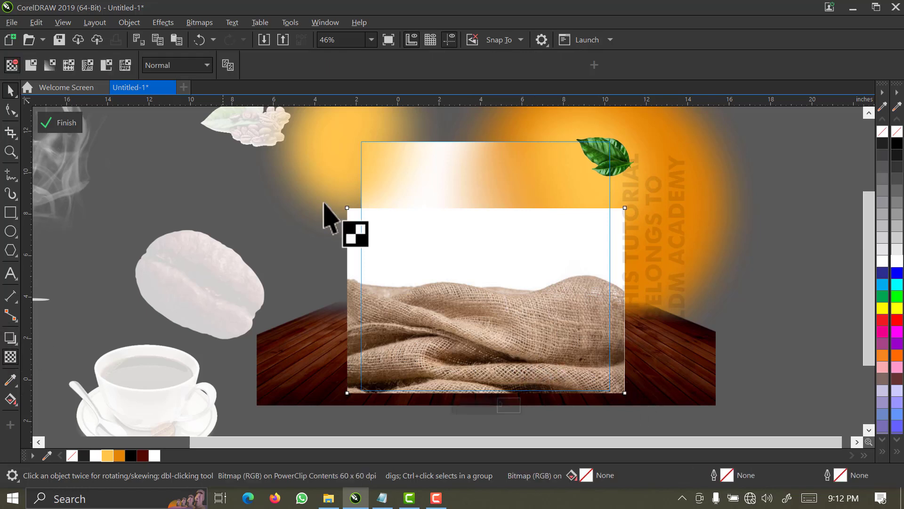
pyautogui.moveTo(494, 325); pyautogui.dragTo(491, 275)
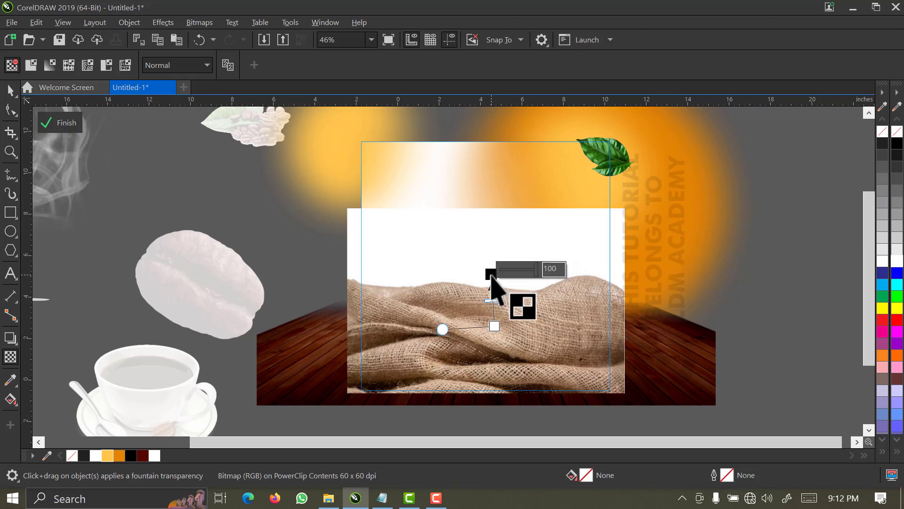
pyautogui.scroll(2, 491, 274)
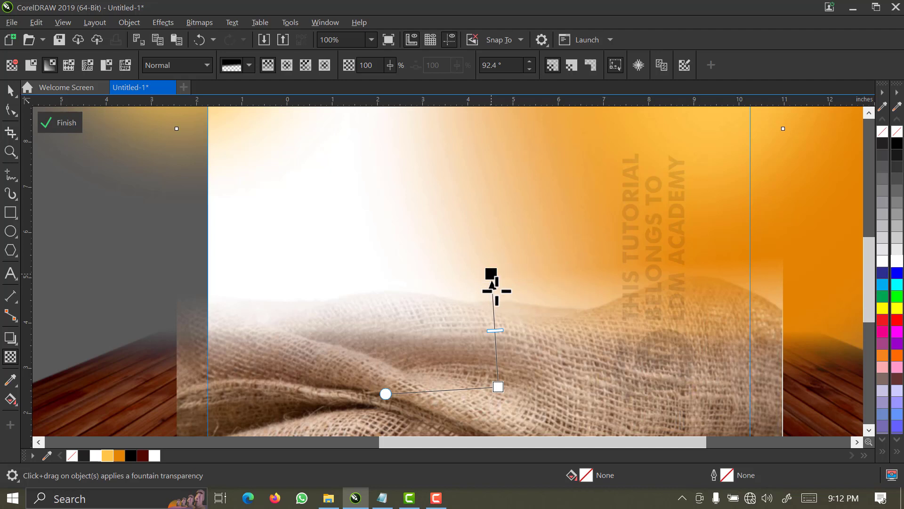
pyautogui.moveTo(492, 275)
pyautogui.mouseDown()
pyautogui.moveTo(498, 305)
pyautogui.moveTo(497, 284)
pyautogui.mouseUp()
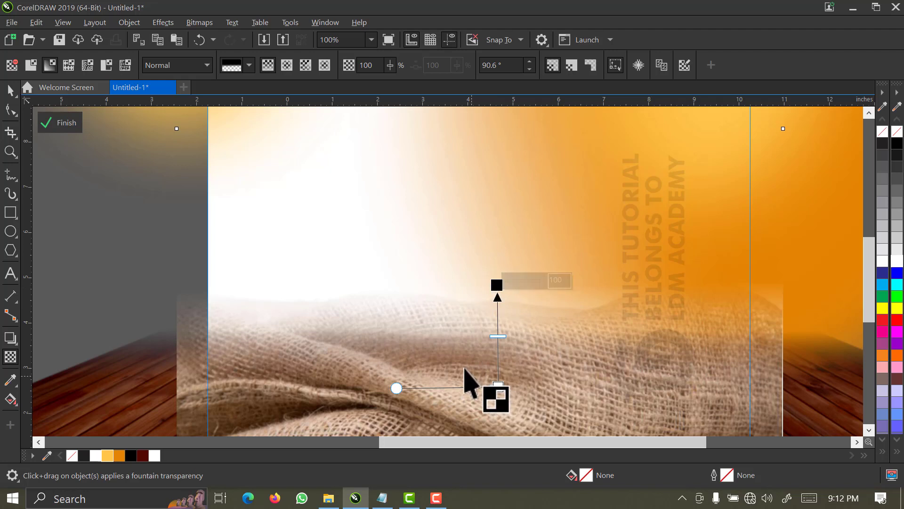
pyautogui.press('space')
pyautogui.click(200, 24)
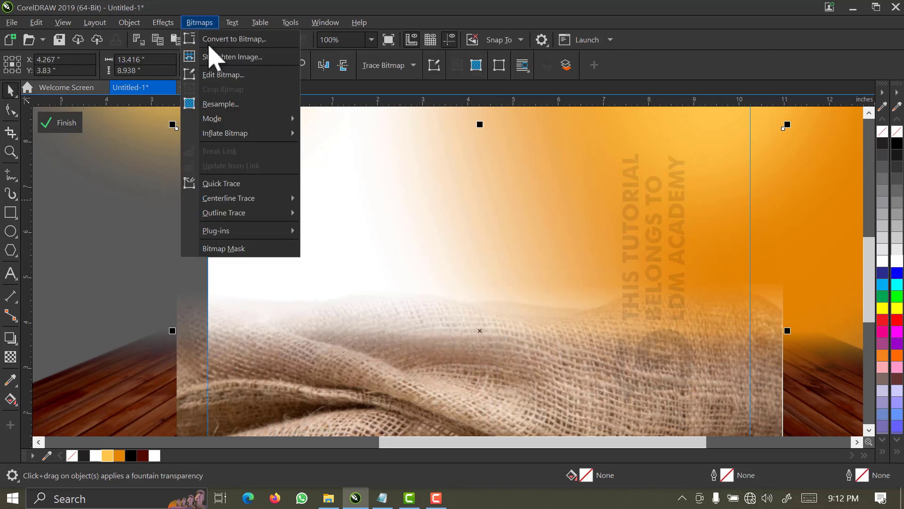
pyautogui.press('Escape')
pyautogui.click(458, 322)
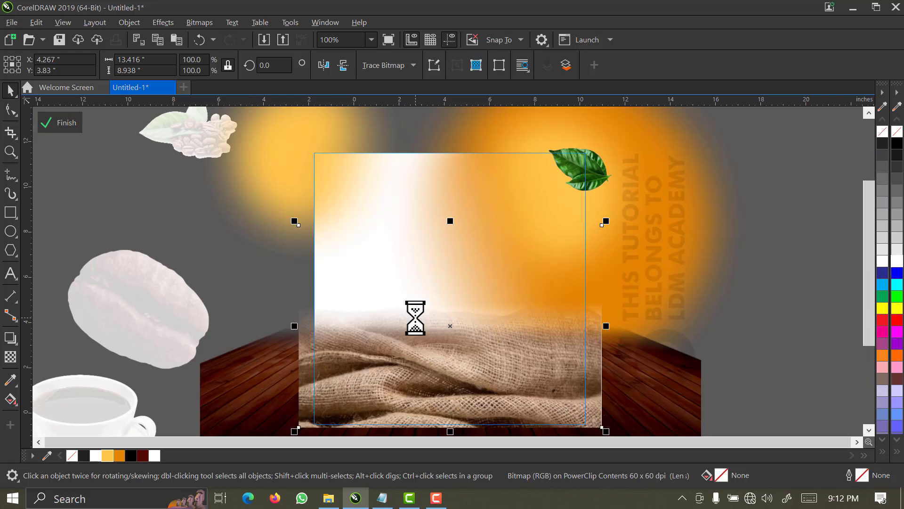
# - Fade the burlap's lower edge into the wooden floor with a downward linear fountain transparency and convert it to a bitmap
pyautogui.click(10, 356)
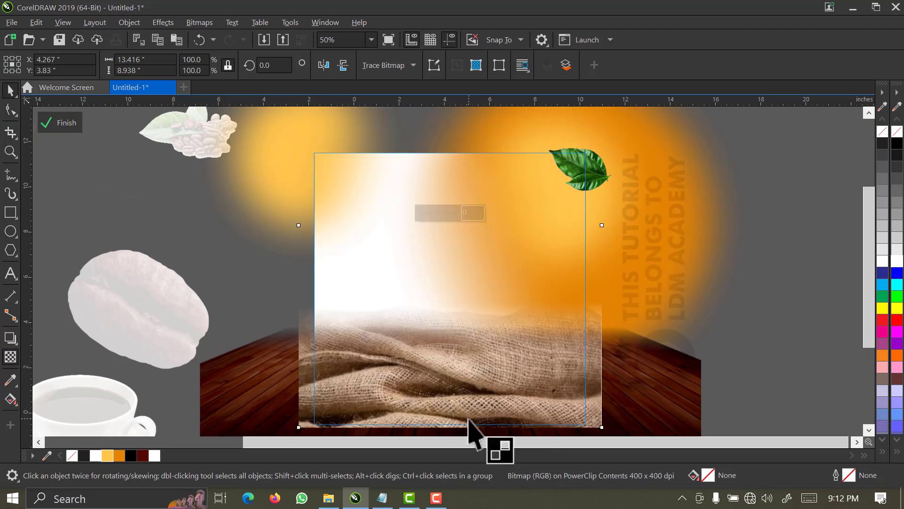
pyautogui.moveTo(457, 385); pyautogui.dragTo(457, 433)
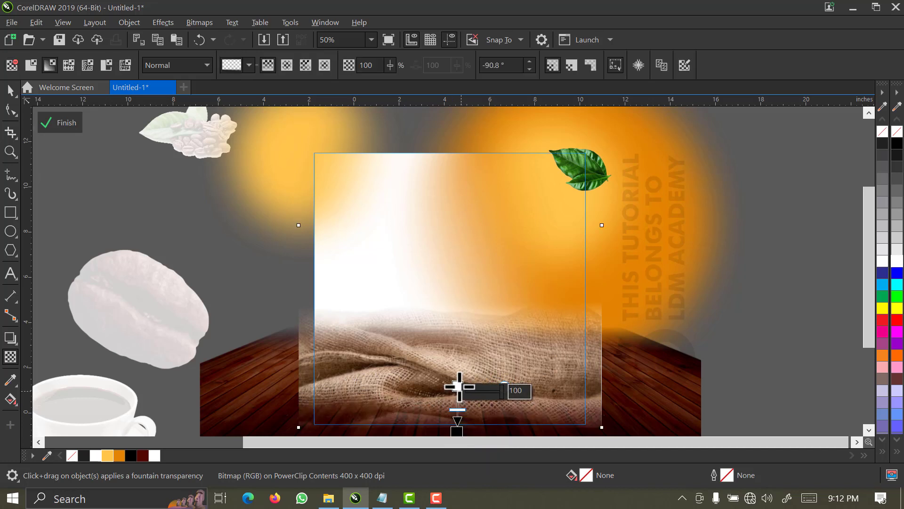
pyautogui.press('space')
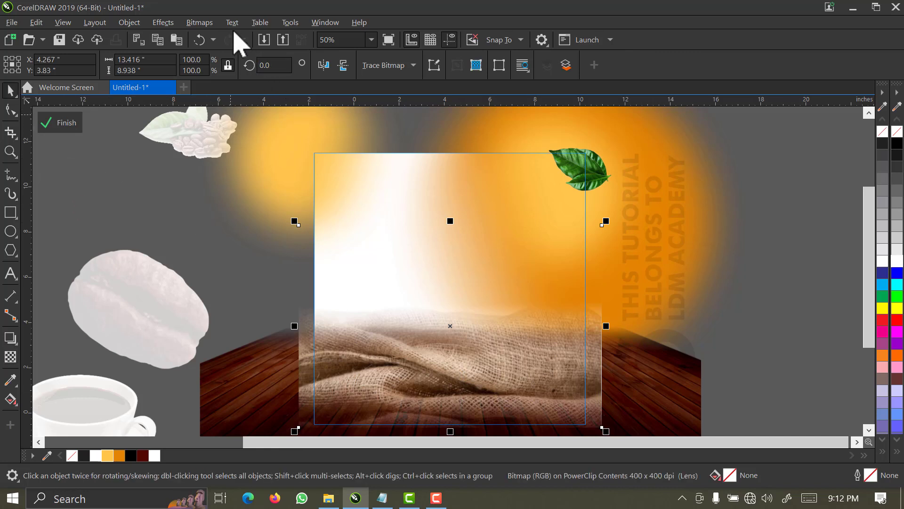
pyautogui.click(205, 22)
pyautogui.click(210, 41)
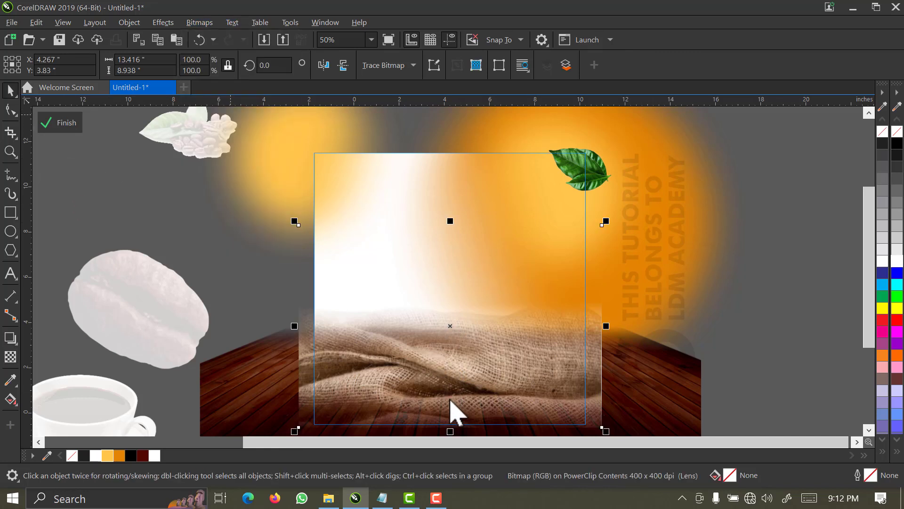
pyautogui.click(464, 319)
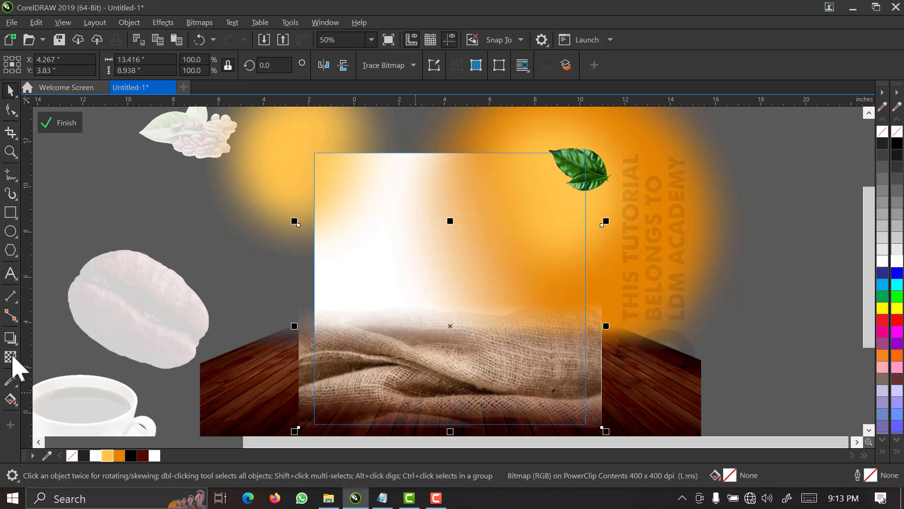
# - Soften the burlap's upper edge again with a short upward fountain transparency and convert it to a 400 dpi RGB bitmap
pyautogui.moveTo(451, 329); pyautogui.dragTo(451, 299)
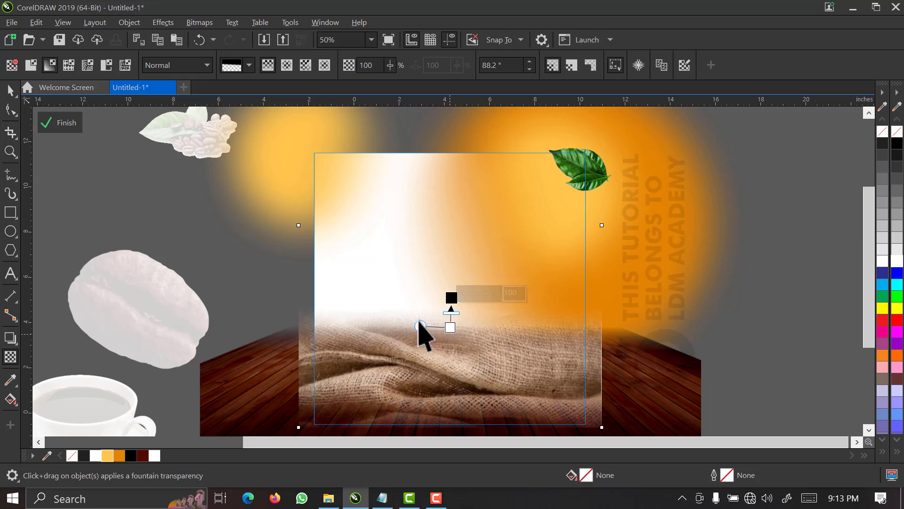
pyautogui.press('space')
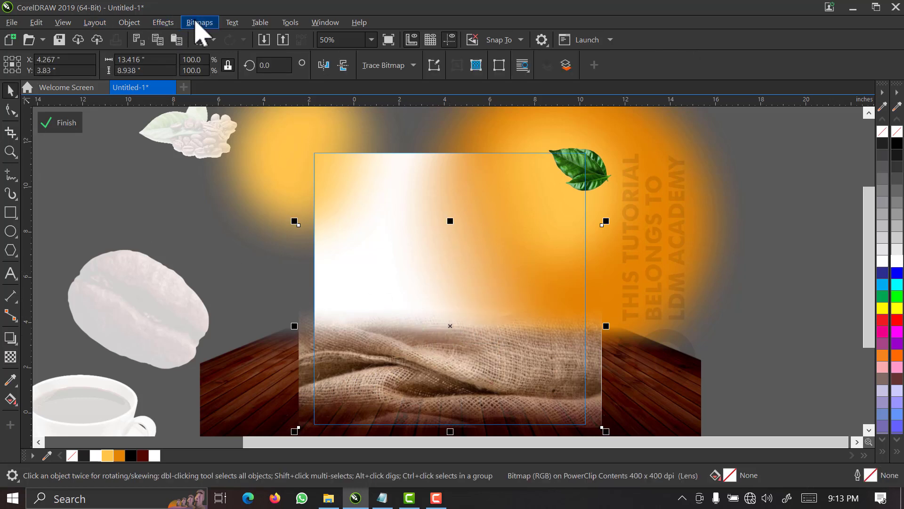
pyautogui.click(198, 22)
pyautogui.click(216, 40)
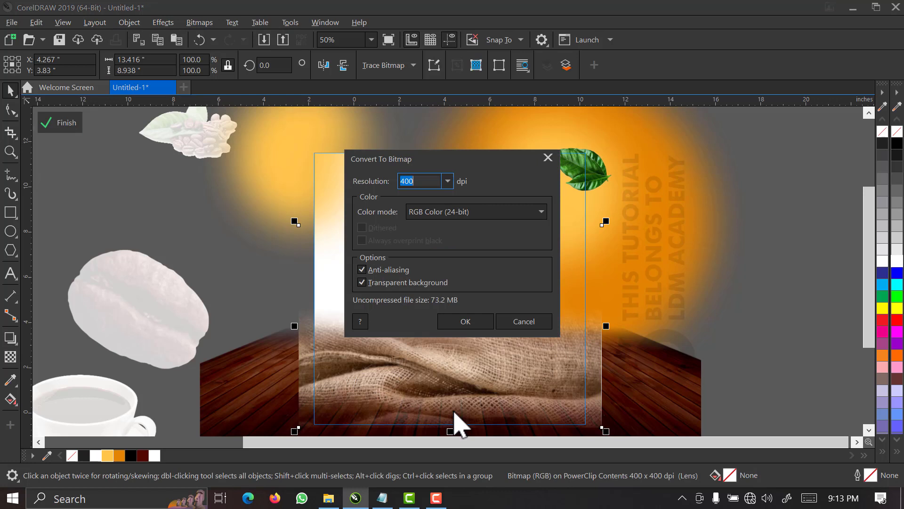
pyautogui.click(454, 325)
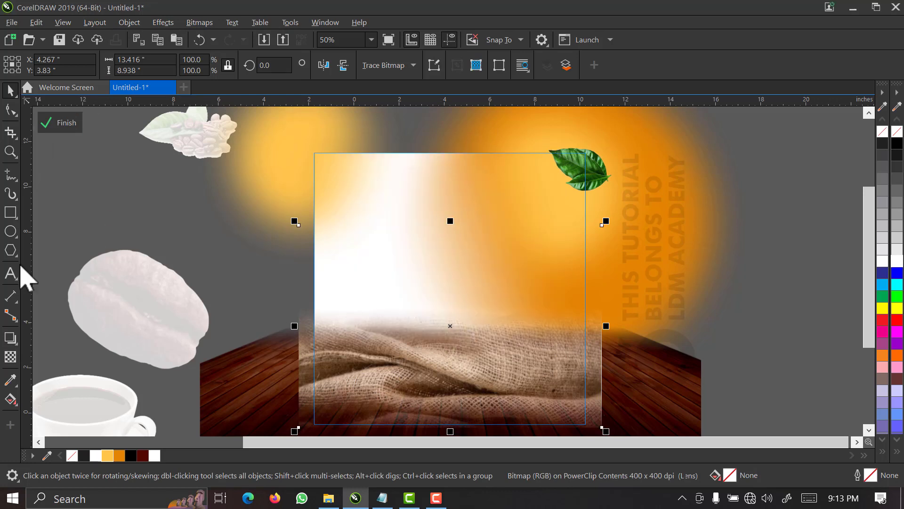
# - Set the burlap bitmap's transparency merge mode to Hard Light
pyautogui.click(12, 359)
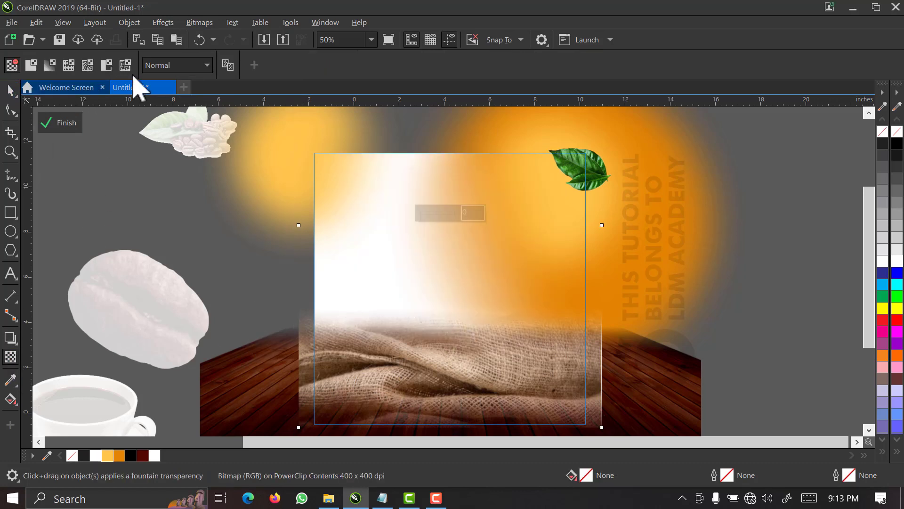
pyautogui.click(170, 67)
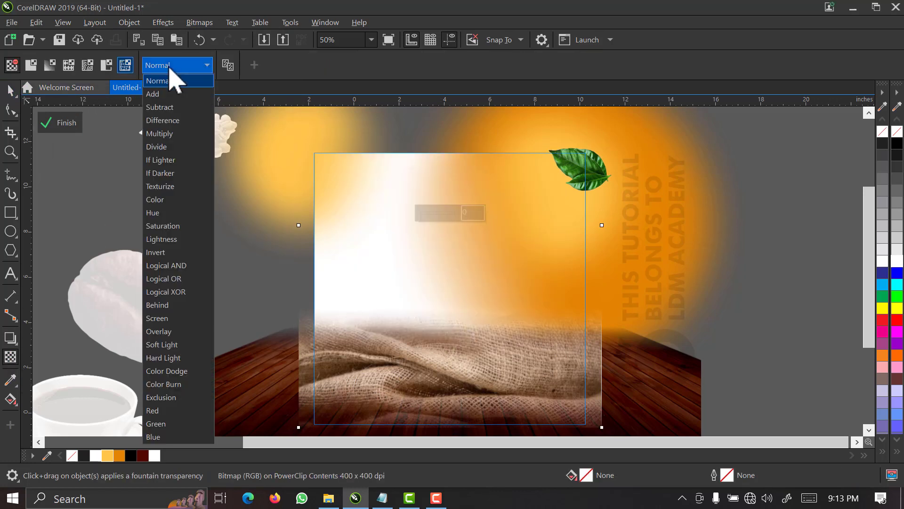
pyautogui.click(178, 363)
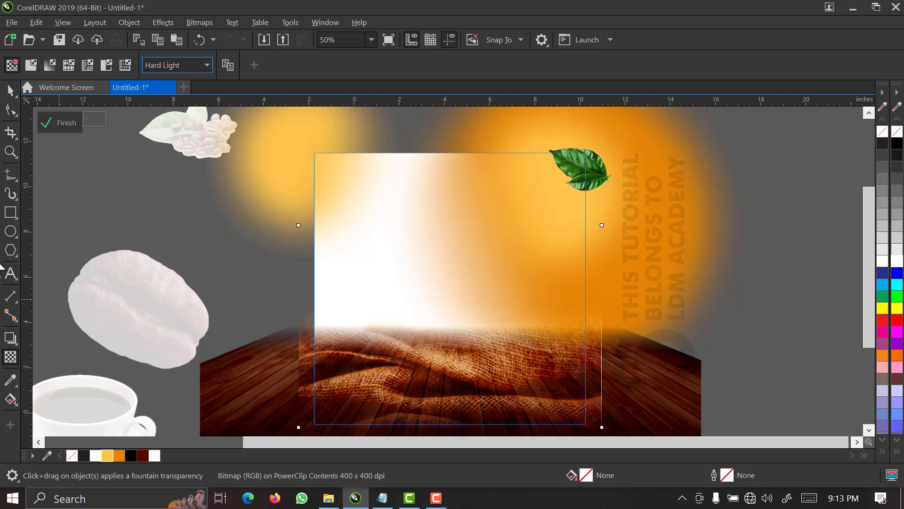
# - Move the burlap up to Y about 5.81 inches, bring the wooden floor in front of it and finish editing the frame's contents
pyautogui.click(10, 90)
pyautogui.moveTo(372, 380); pyautogui.dragTo(377, 334)
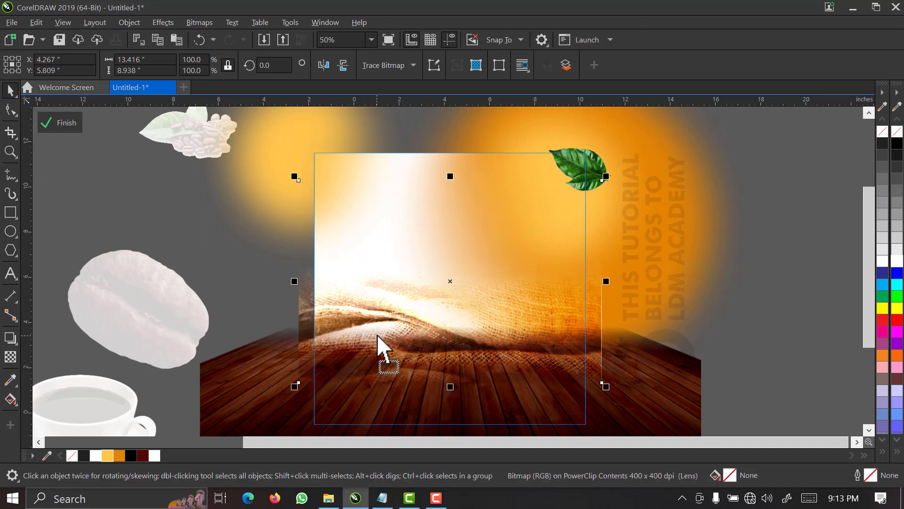
pyautogui.click(267, 419)
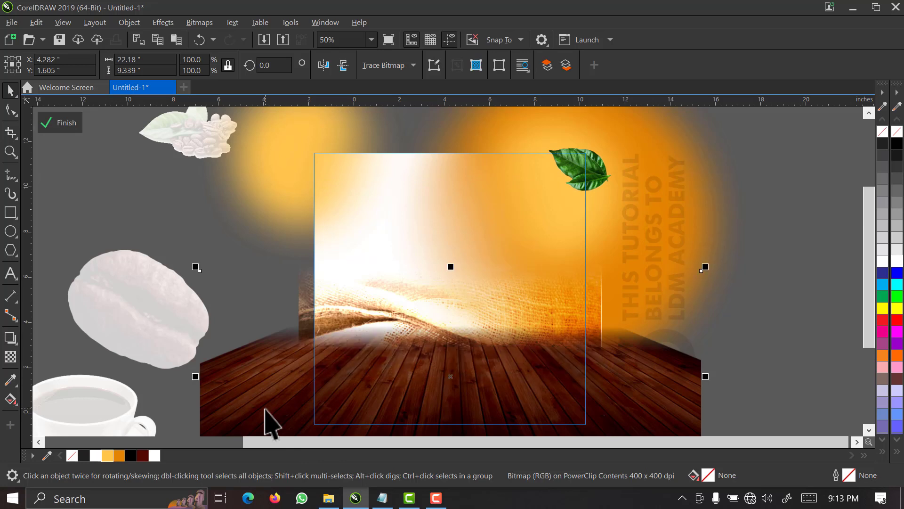
pyautogui.click(233, 271)
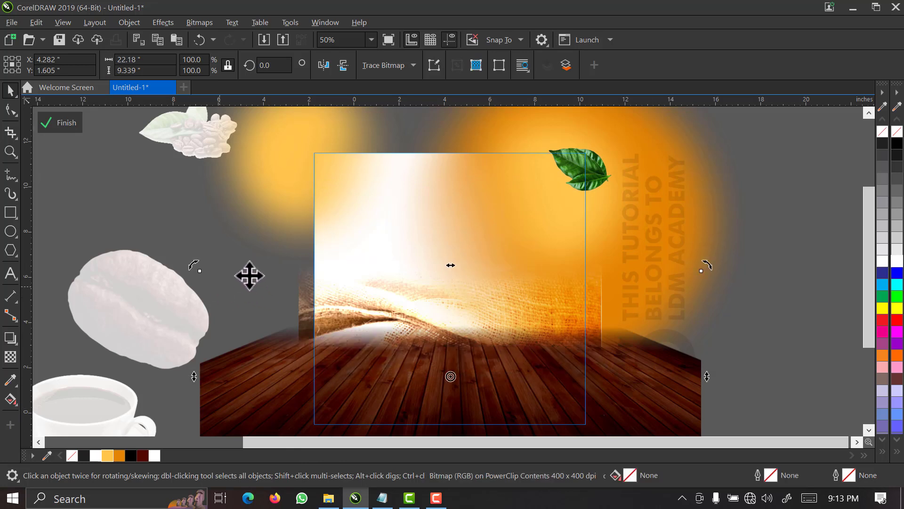
pyautogui.click(424, 313)
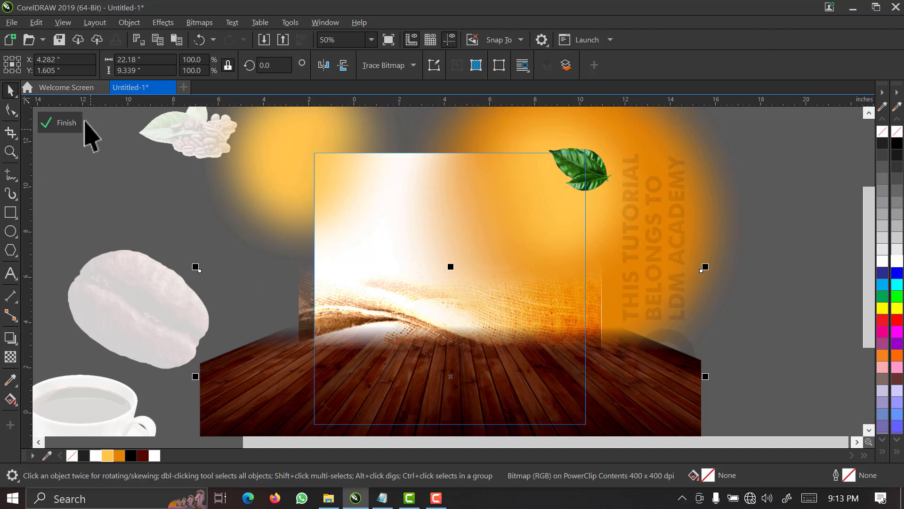
pyautogui.click(57, 125)
# - Move the coffee cup image onto the wooden floor inside the 12 × 12 inch design
pyautogui.press('z')
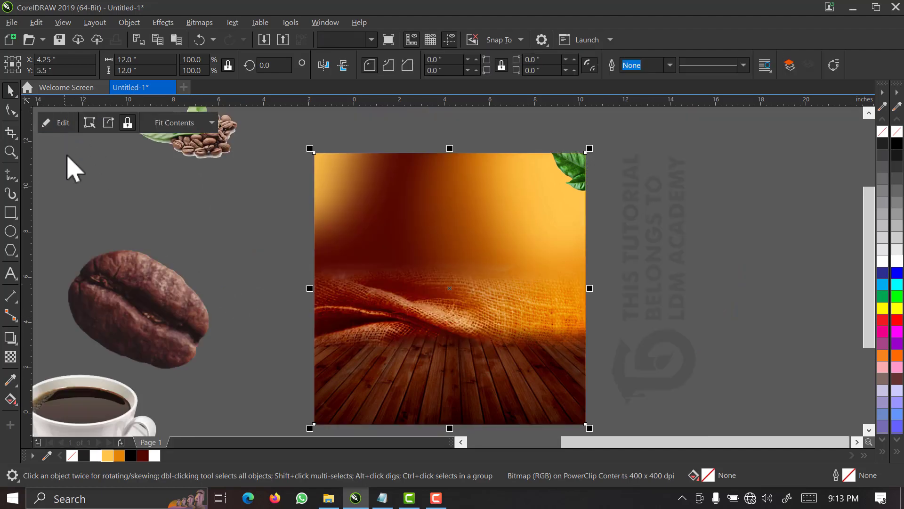
pyautogui.press('F3')
pyautogui.press('space')
pyautogui.click(313, 404)
pyautogui.moveTo(313, 404); pyautogui.dragTo(533, 320)
pyautogui.press('z')
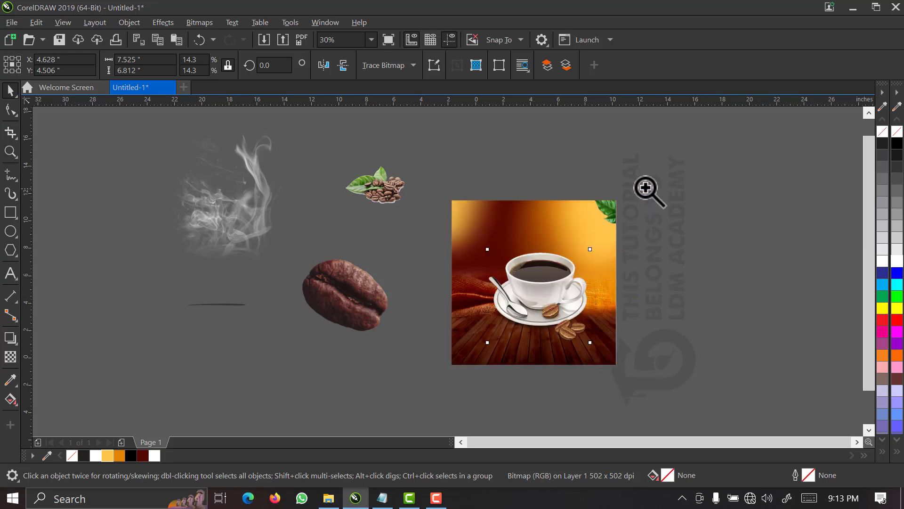
# - Move the smoke image over the coffee cup and shrink it to about 3.93 × 5.00 inches
pyautogui.press('space')
pyautogui.moveTo(232, 234); pyautogui.dragTo(568, 247)
pyautogui.press('z')
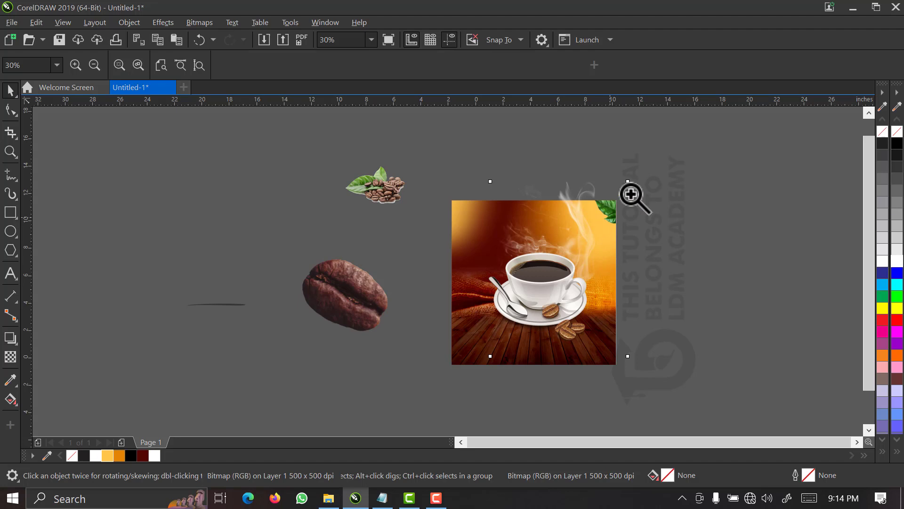
pyautogui.moveTo(659, 178); pyautogui.dragTo(433, 389)
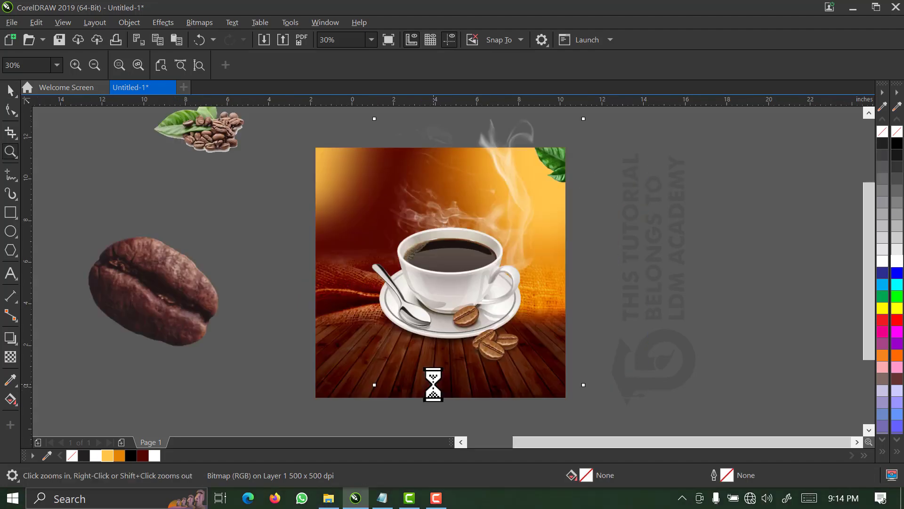
pyautogui.press('space')
pyautogui.moveTo(587, 114); pyautogui.dragTo(504, 278)
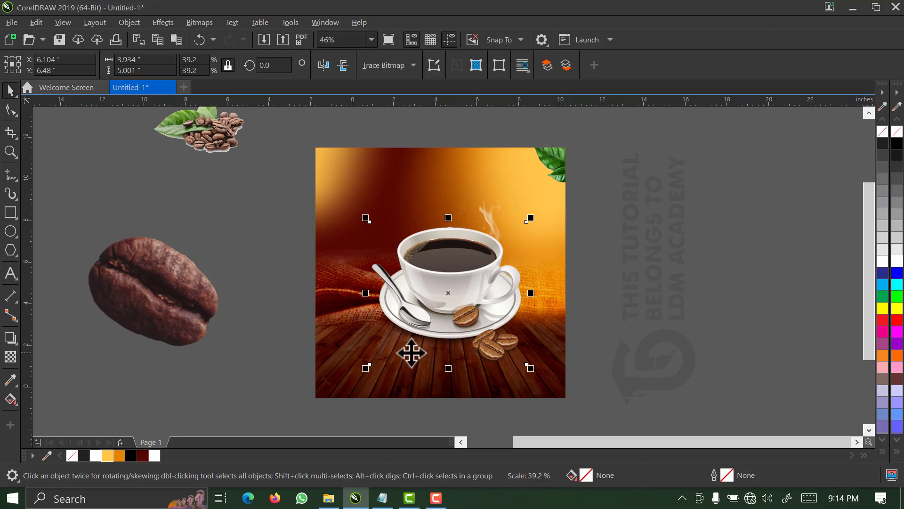
# - Move the coffee cup lower on the wooden floor, centred horizontally in the frame with its image reaching the frame's lower edge
pyautogui.moveTo(365, 369); pyautogui.dragTo(364, 387)
pyautogui.moveTo(436, 327); pyautogui.dragTo(428, 346)
pyautogui.keyDown('shift'); pyautogui.click(553, 357); pyautogui.keyUp('shift')
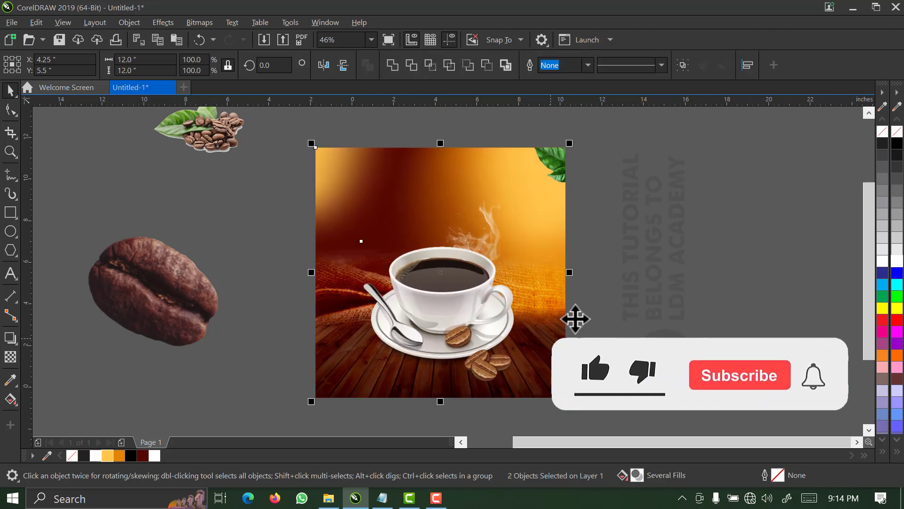
pyautogui.click(575, 147)
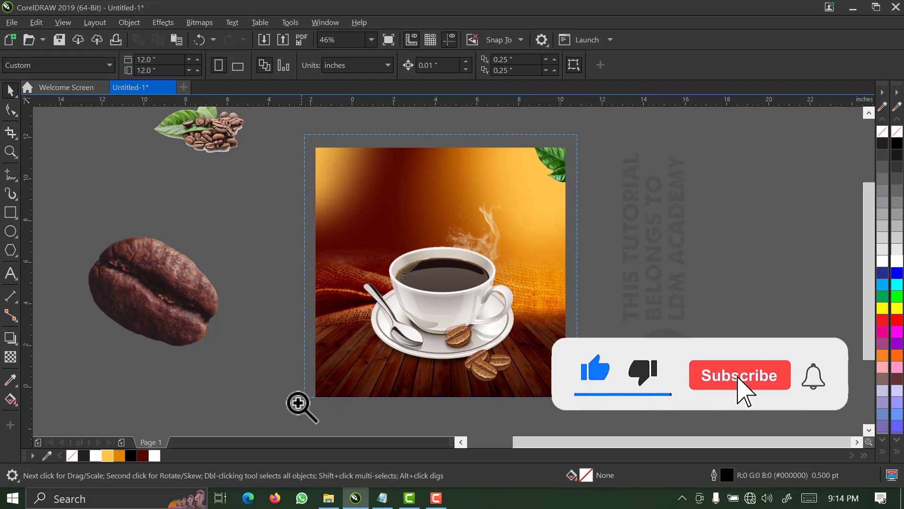
pyautogui.click(574, 273)
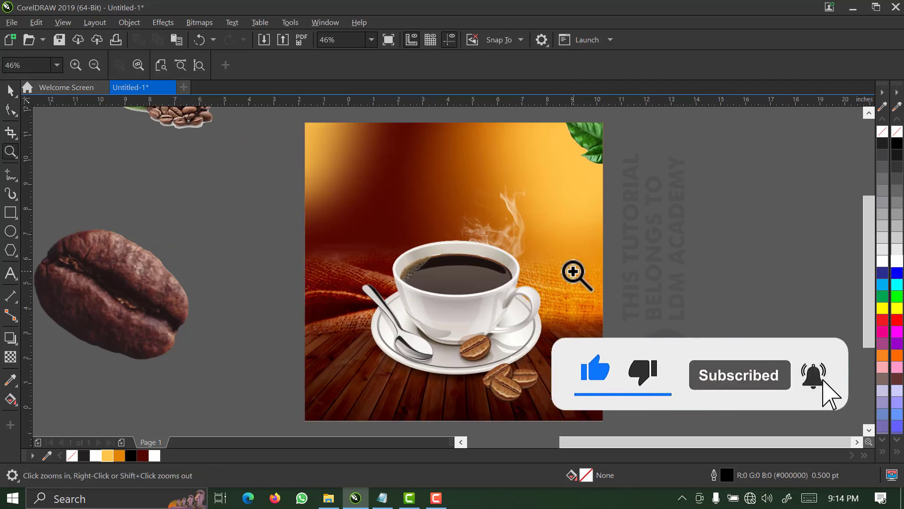
pyautogui.press('space')
pyautogui.click(478, 372)
pyautogui.moveTo(476, 359); pyautogui.dragTo(475, 368)
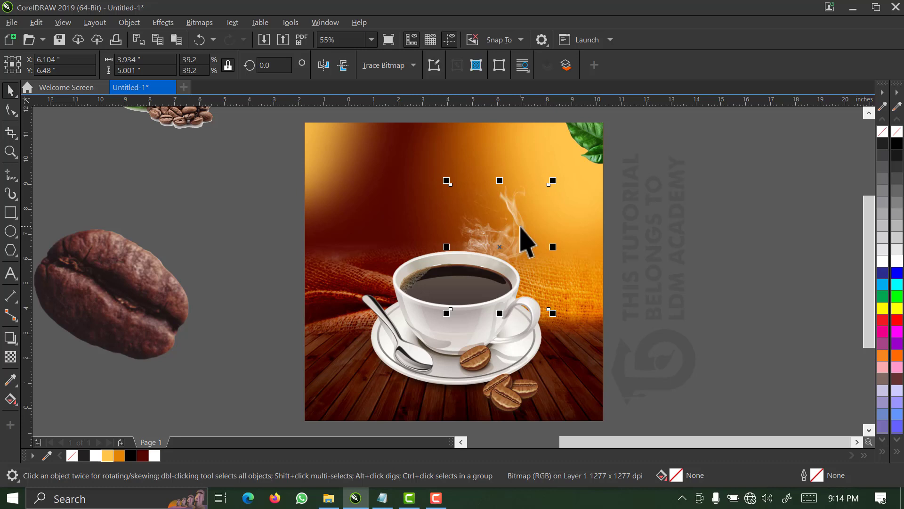
# - Move the smoke above the coffee, enlarge it to about 5.32 × 6.76 inches and lower it into the cup
pyautogui.moveTo(521, 234); pyautogui.dragTo(483, 240)
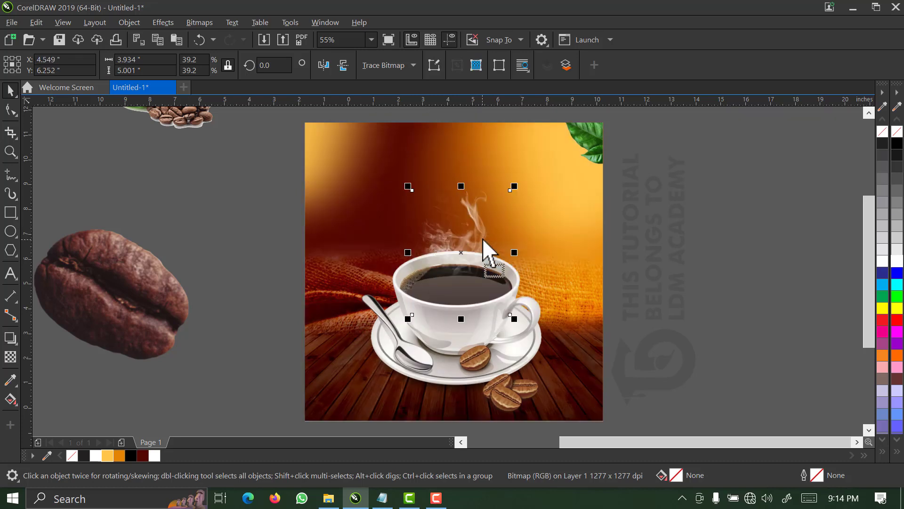
pyautogui.moveTo(514, 186); pyautogui.dragTo(533, 165)
pyautogui.scroll(2, 486, 300)
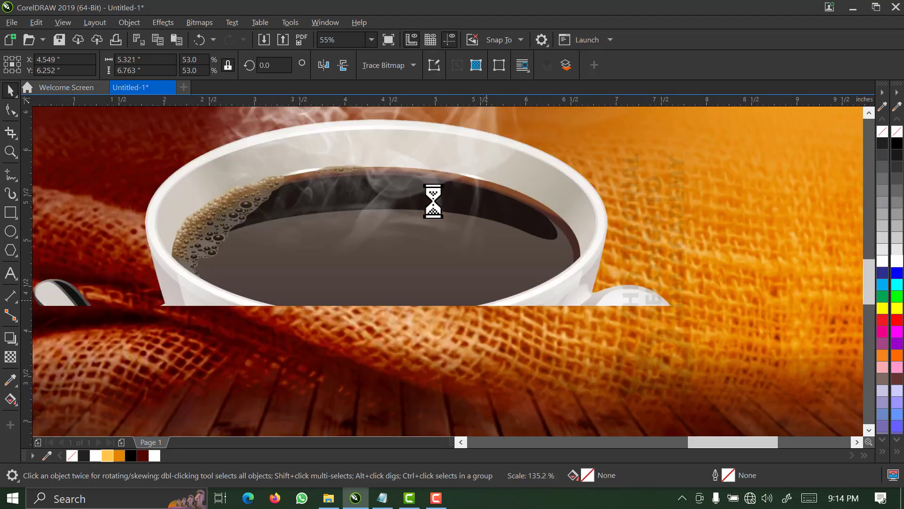
pyautogui.moveTo(431, 140); pyautogui.dragTo(448, 191)
pyautogui.scroll(-3, 448, 190)
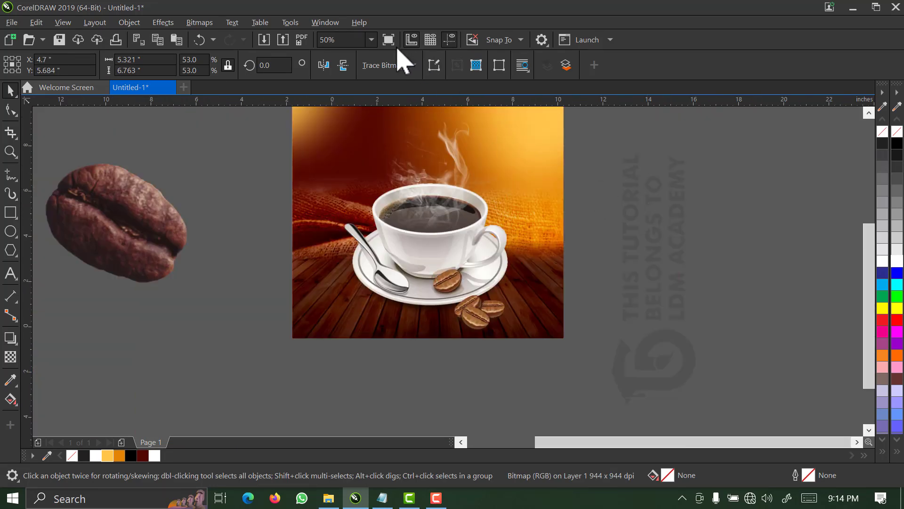
# - Enlarge the smoke to about 5.73 × 7.28 inches
pyautogui.press('Escape')
pyautogui.click(371, 40)
pyautogui.click(361, 65)
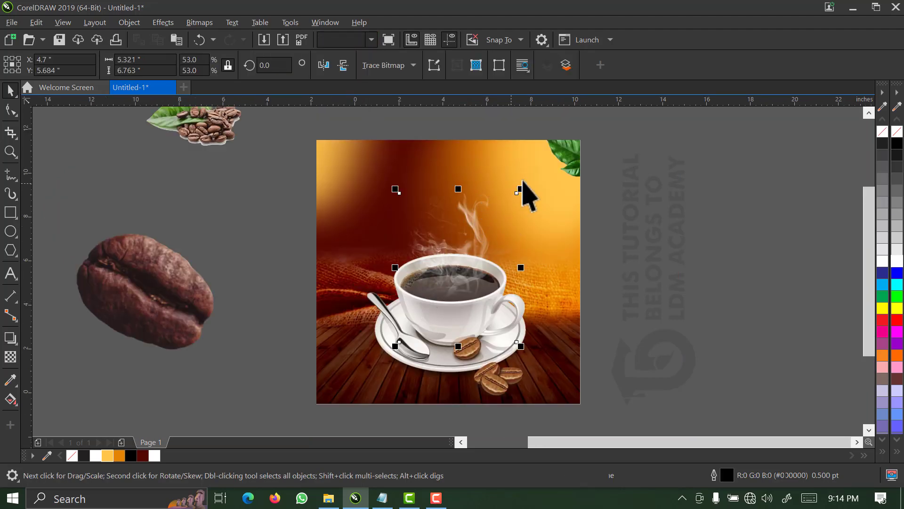
pyautogui.moveTo(520, 188); pyautogui.dragTo(531, 178)
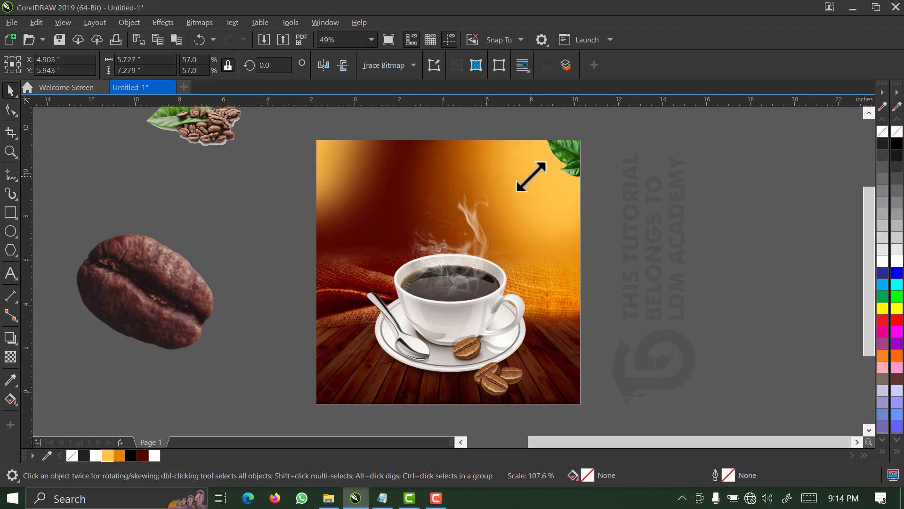
# - Try to centre the smoke horizontally on the coffee cup and undo it
pyautogui.keyDown('shift'); pyautogui.click(397, 295); pyautogui.keyUp('shift')
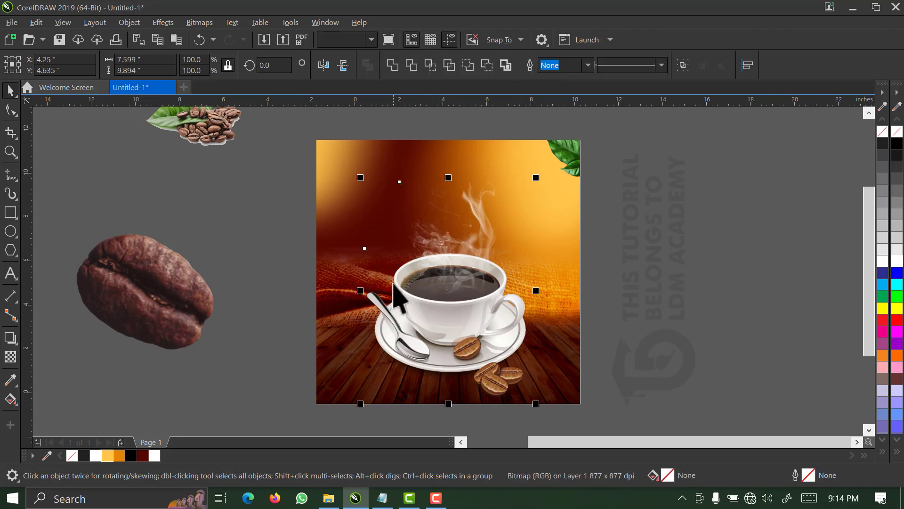
pyautogui.hotkey('ctrl', 'g')
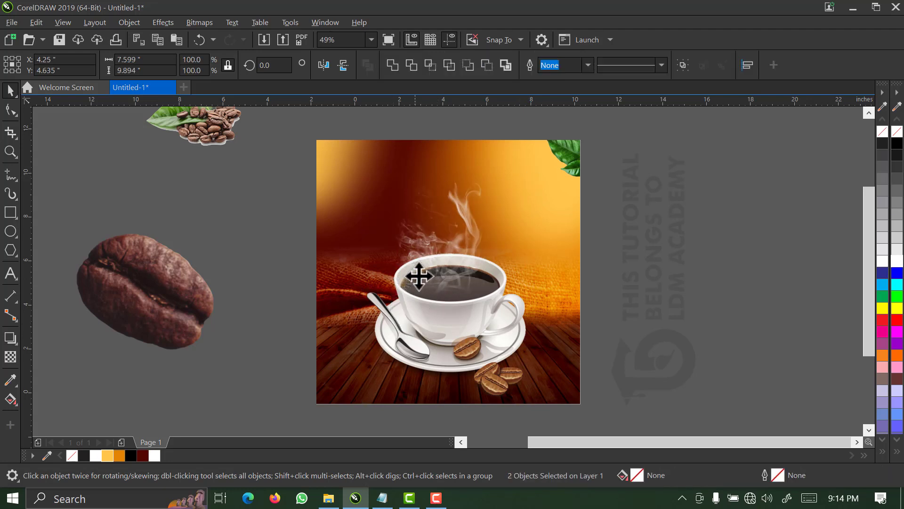
pyautogui.hotkey('ctrl', 'z')
# - Shift the smoke slightly left over the coffee, to X about 4.5 inches
pyautogui.click(475, 267)
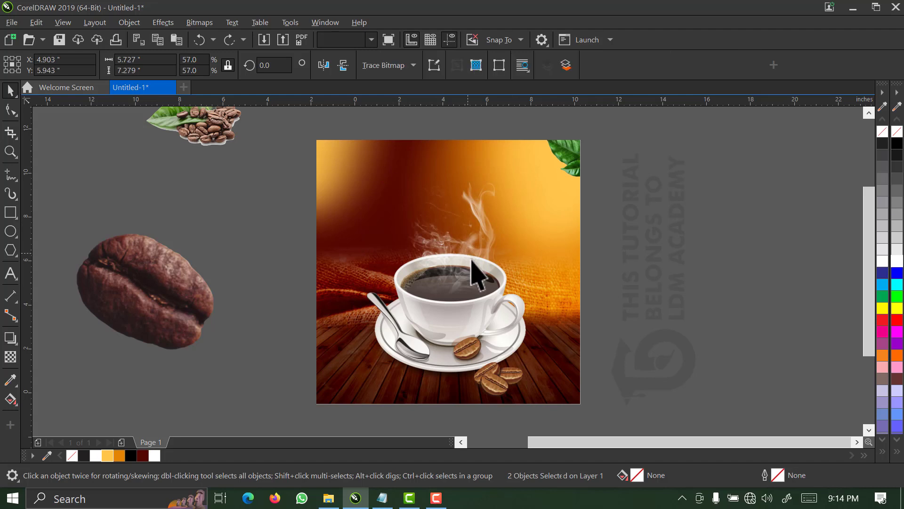
pyautogui.moveTo(466, 258); pyautogui.dragTo(457, 258)
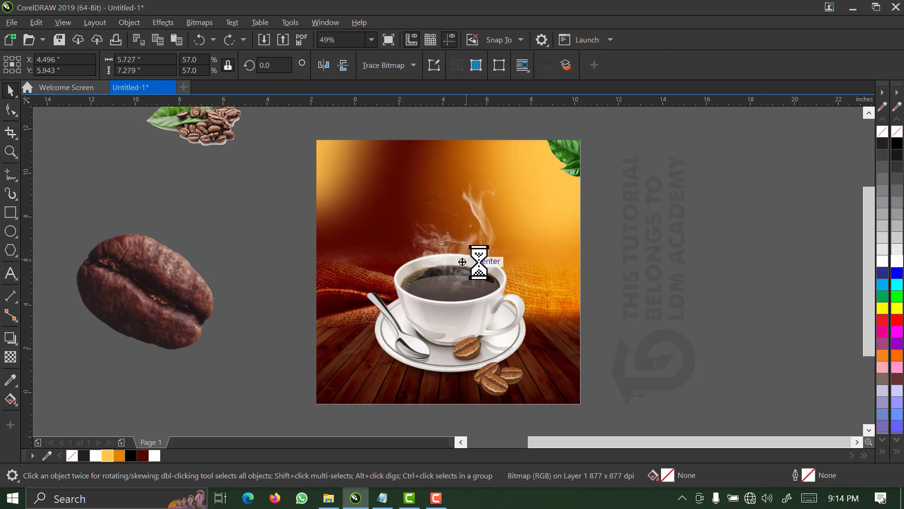
pyautogui.press('z')
pyautogui.moveTo(589, 128); pyautogui.dragTo(302, 418)
pyautogui.press('space')
# - Add a perspective drop shadow to the coffee cup, cast nearly straight down from its top to just below the frame
pyautogui.click(395, 354)
pyautogui.click(391, 381)
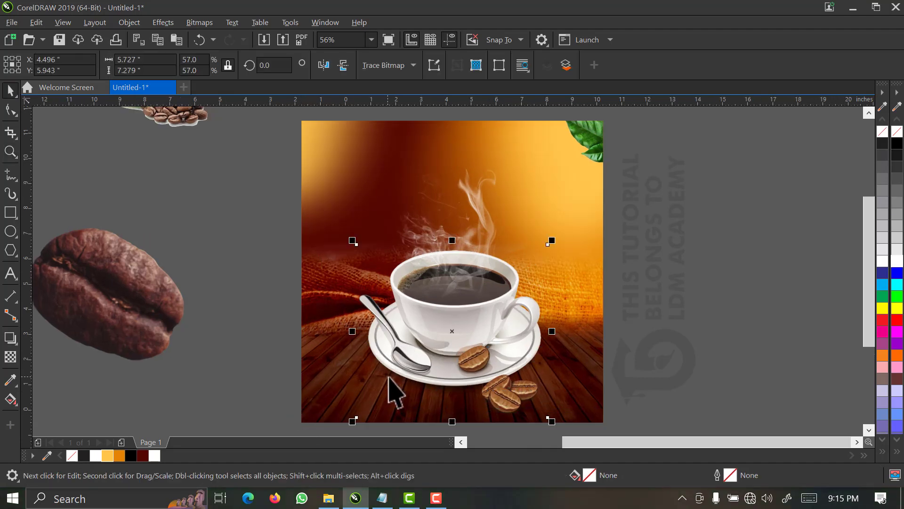
pyautogui.click(10, 339)
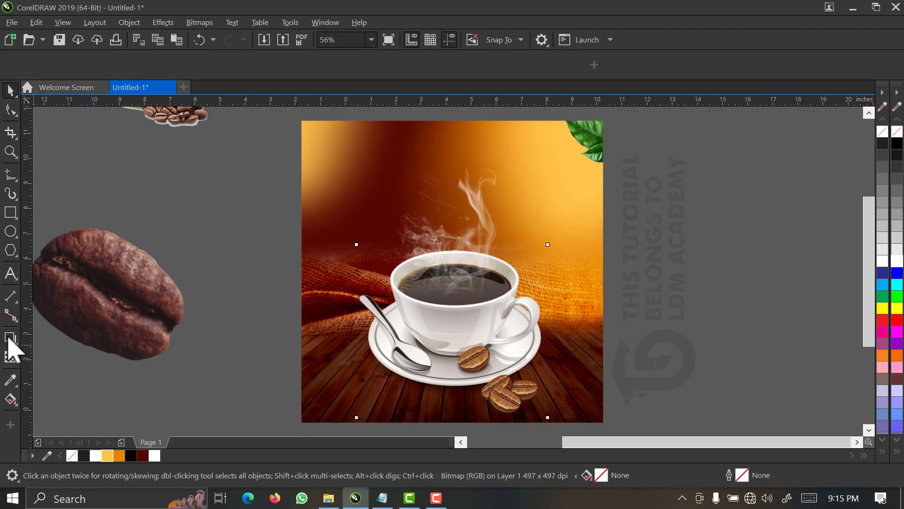
pyautogui.moveTo(452, 244); pyautogui.dragTo(456, 432)
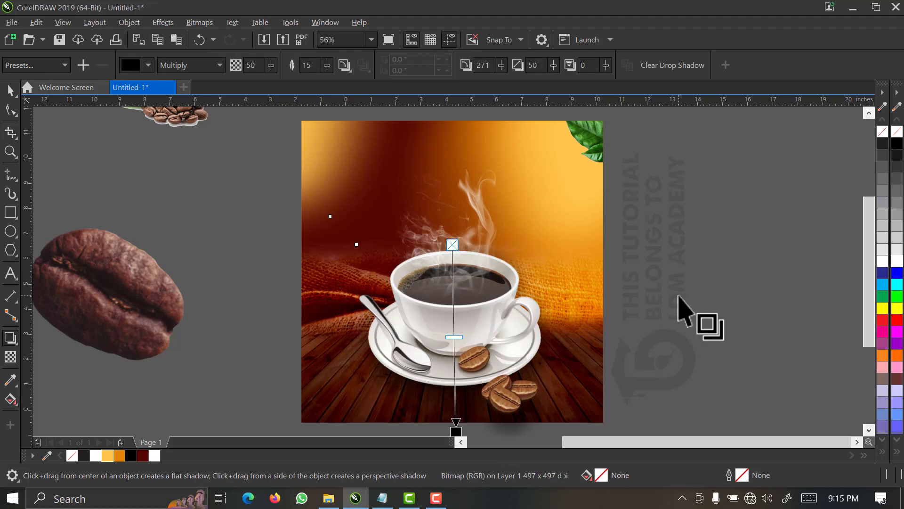
# - Set the cup shadow's colour to dark red-brown, CMYK 51, 81, 75, 76, and its opacity to 88
pyautogui.moveTo(870, 310); pyautogui.dragTo(869, 333)
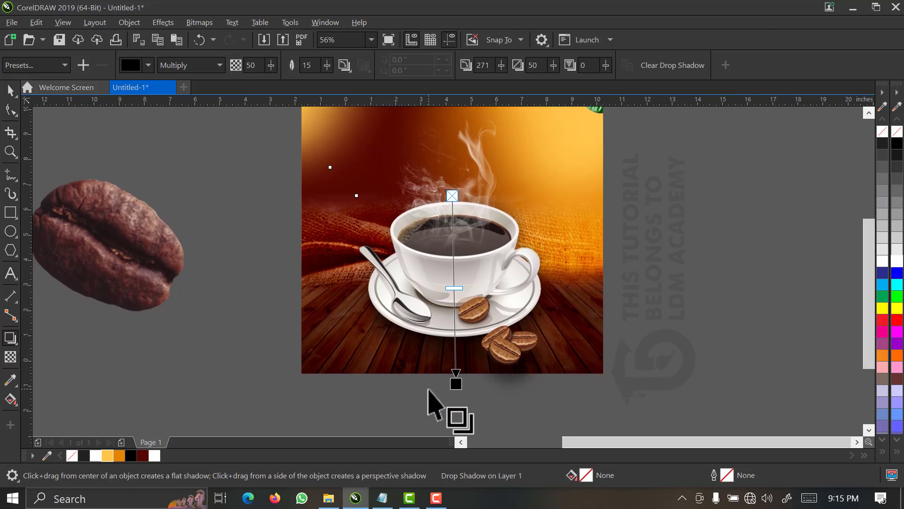
pyautogui.click(148, 66)
pyautogui.click(262, 283)
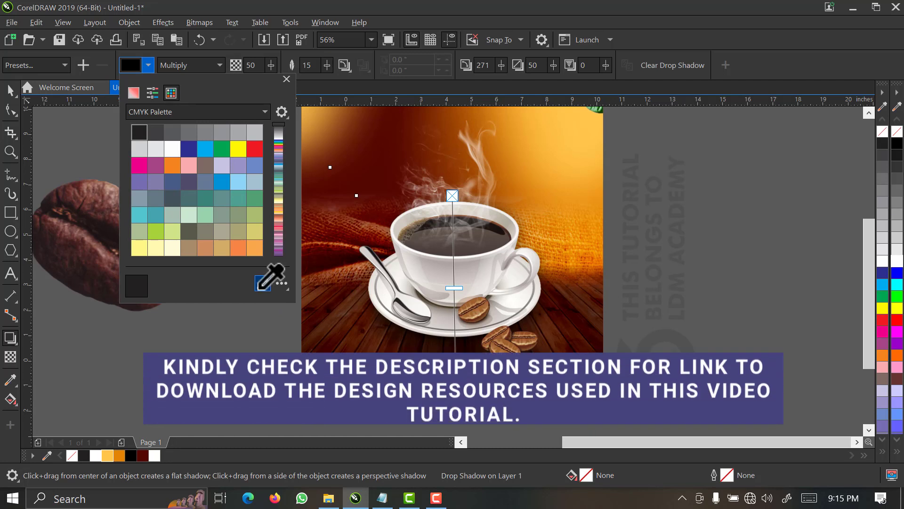
pyautogui.click(142, 455)
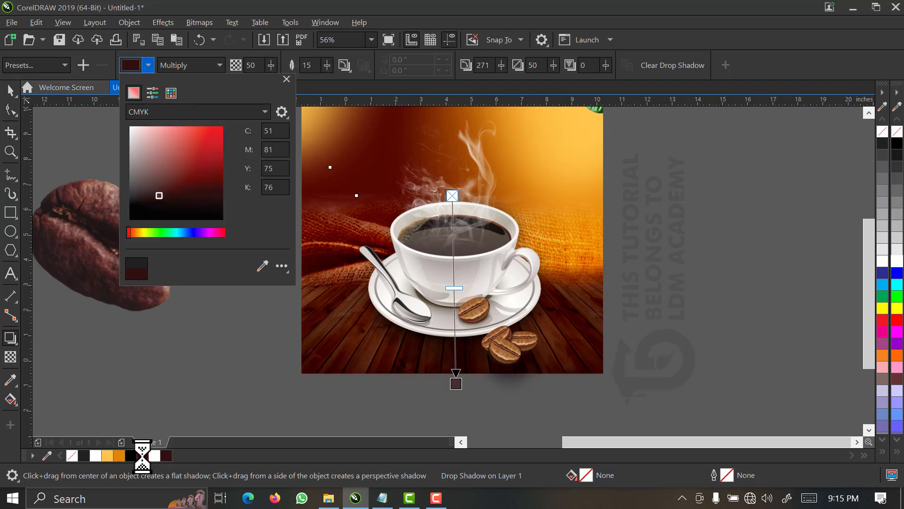
pyautogui.click(455, 288)
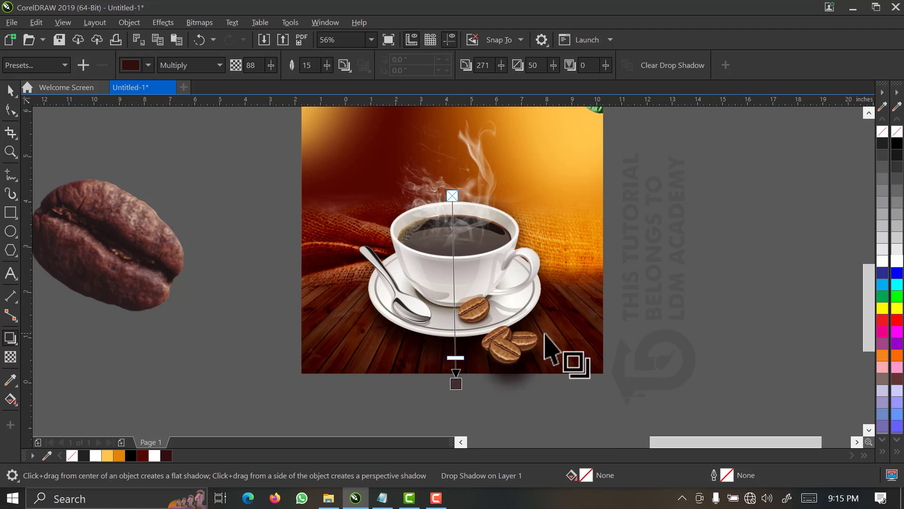
# - Shorten the cup's shadow at a 270° angle so it ends within the floor below the saucer, and deselect the cup
pyautogui.scroll(2, 549, 345)
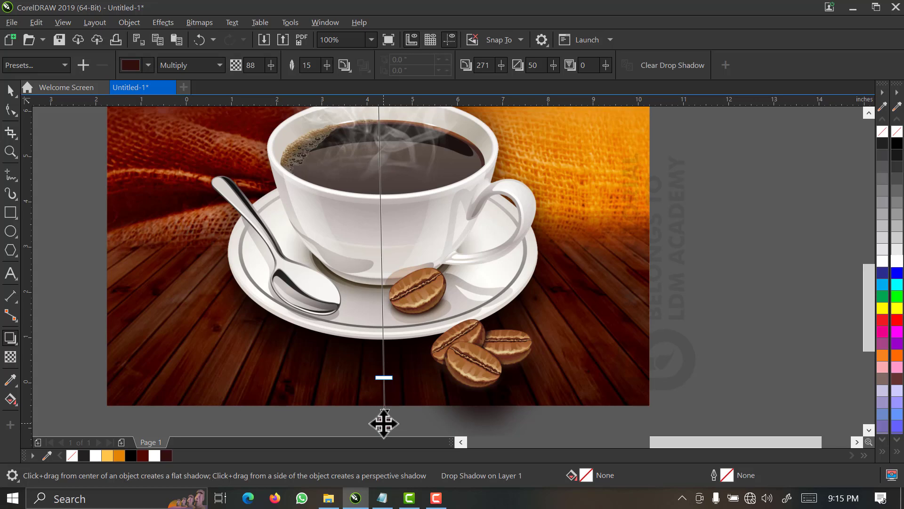
pyautogui.moveTo(384, 426); pyautogui.dragTo(379, 390)
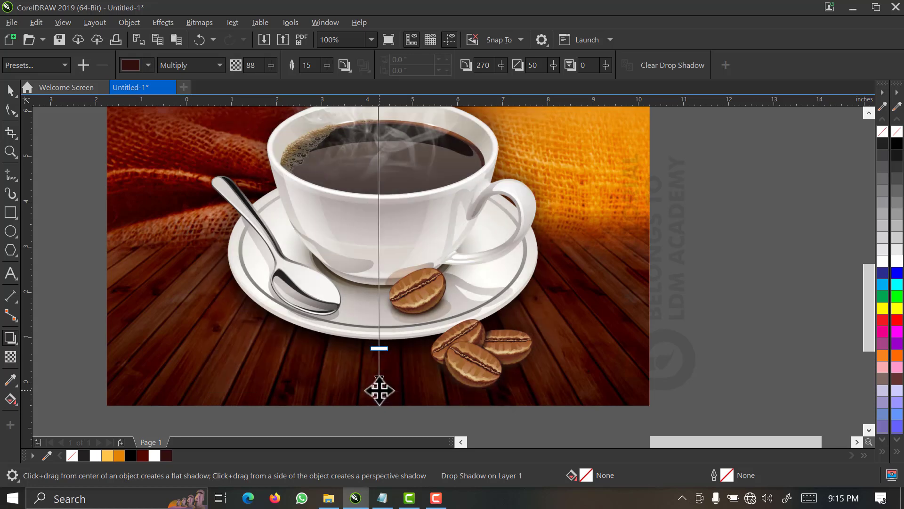
pyautogui.click(11, 90)
pyautogui.press('Escape')
pyautogui.click(372, 40)
pyautogui.click(365, 73)
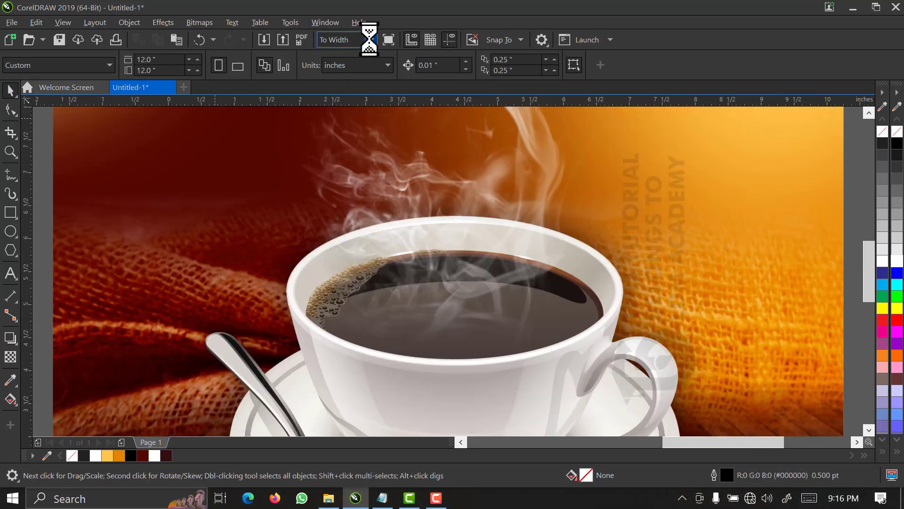
# - Place the leaves-and-beans image inside the square frame as PowerClip content, just below the leaf in its upper-right corner
pyautogui.click(372, 41)
pyautogui.click(368, 54)
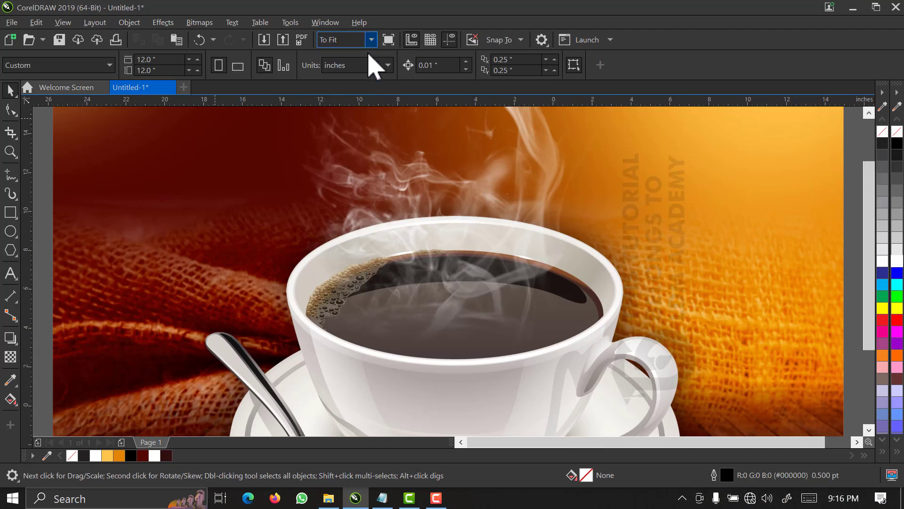
pyautogui.moveTo(742, 448); pyautogui.dragTo(791, 447)
pyautogui.click(273, 326)
pyautogui.moveTo(353, 383); pyautogui.dragTo(309, 349)
pyautogui.scroll(-2, 317, 317)
pyautogui.click(323, 246)
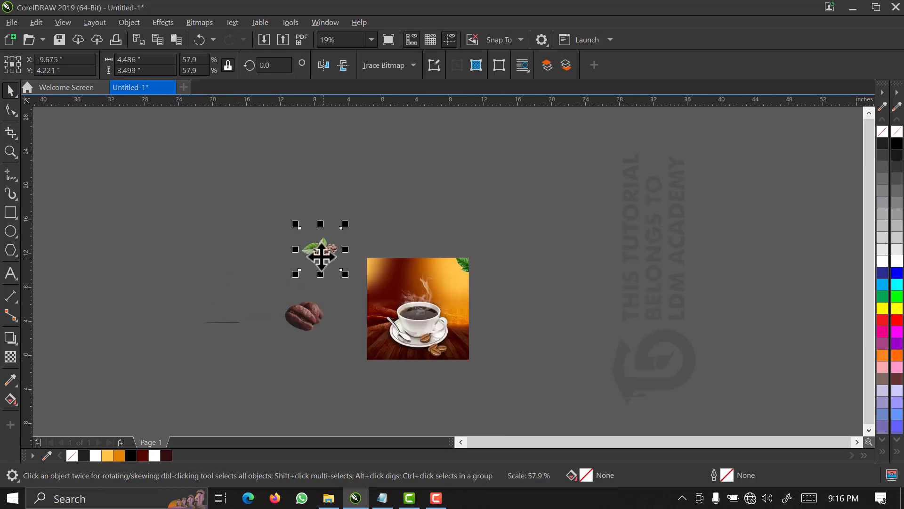
pyautogui.moveTo(319, 248); pyautogui.dragTo(453, 280)
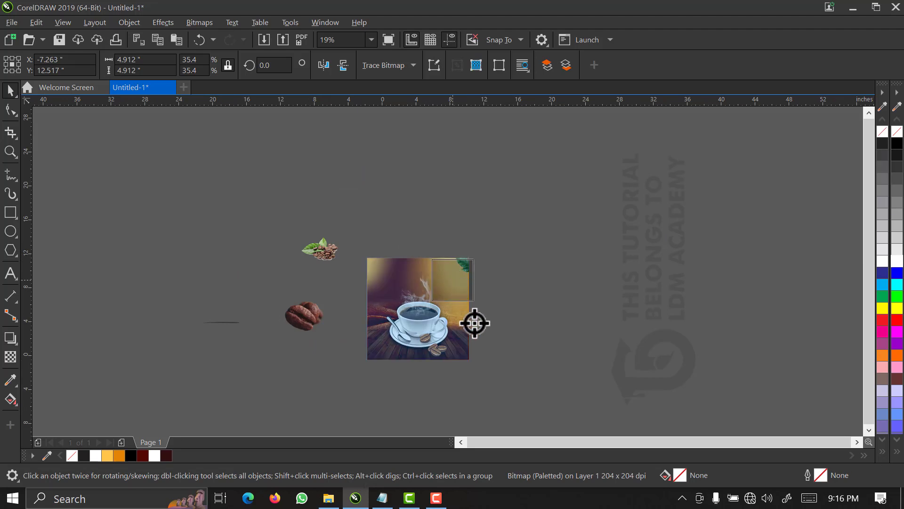
pyautogui.moveTo(475, 323); pyautogui.dragTo(474, 322)
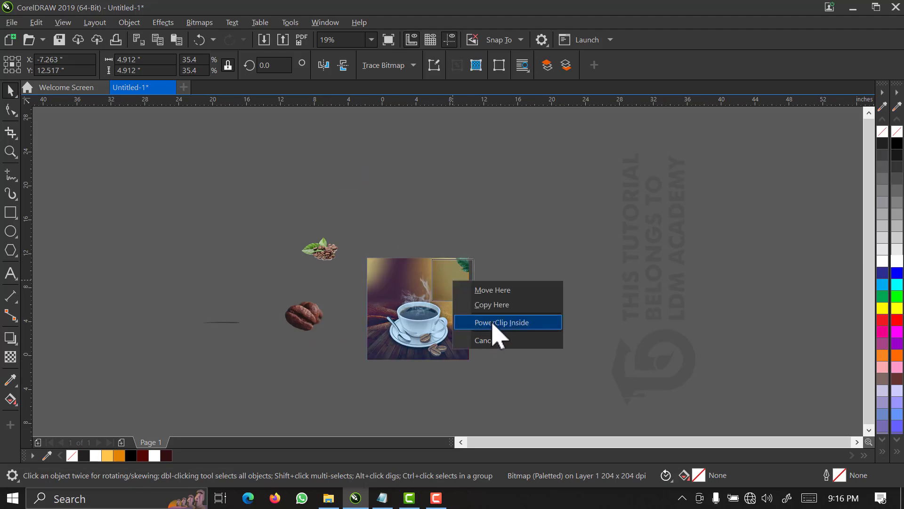
pyautogui.click(494, 323)
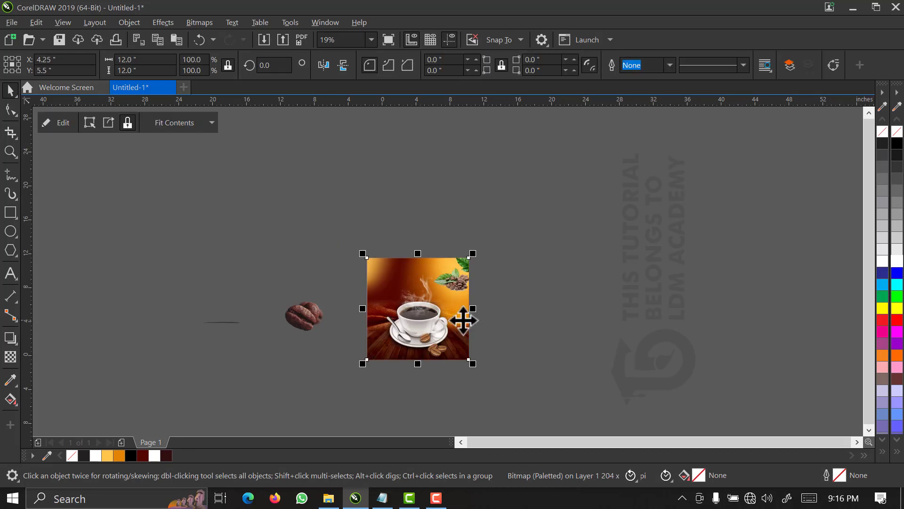
# - Spread out the stacked coffee beans beside the page, moving the dark bean below and the round bean to the left
pyautogui.click(306, 325)
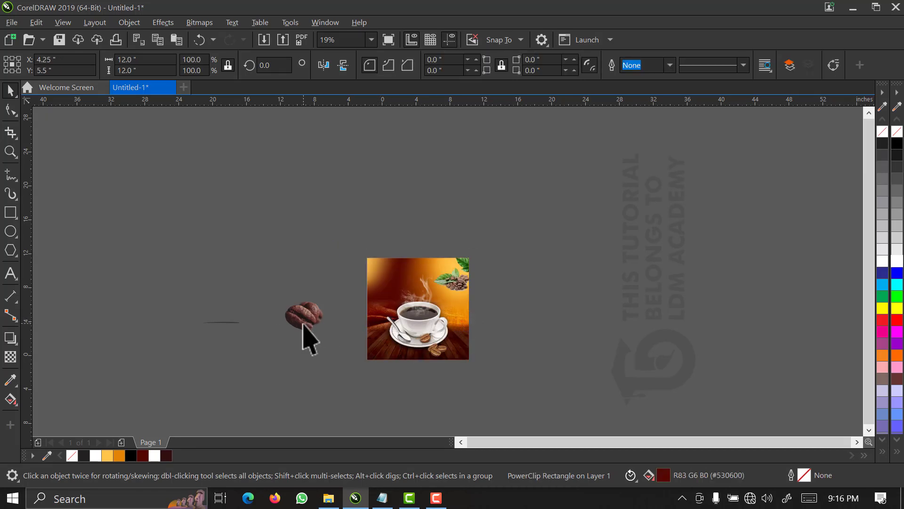
pyautogui.moveTo(300, 323); pyautogui.dragTo(310, 359)
pyautogui.press('Escape')
pyautogui.moveTo(297, 317); pyautogui.dragTo(295, 366)
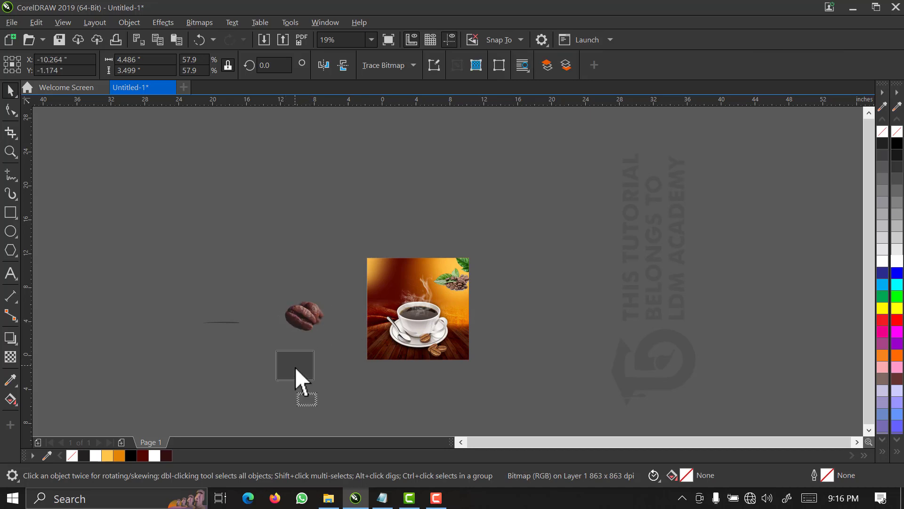
pyautogui.click(308, 317)
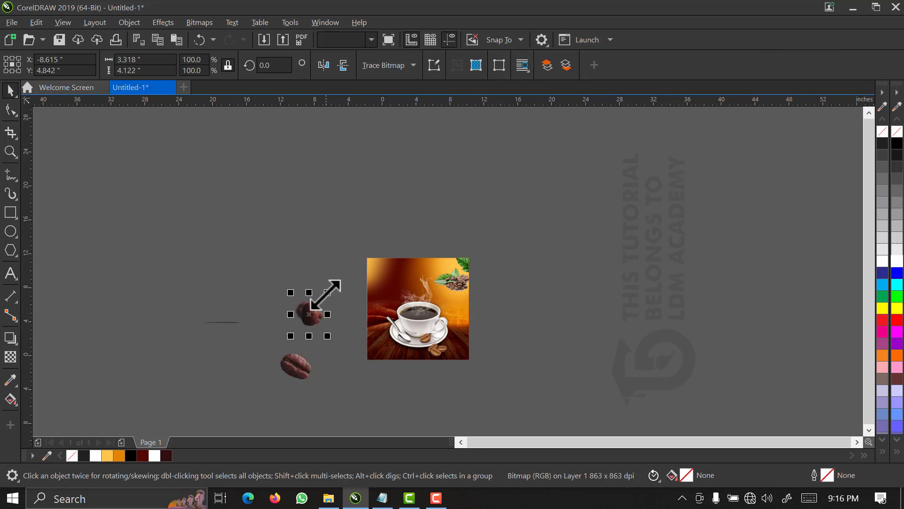
pyautogui.moveTo(301, 318); pyautogui.dragTo(278, 326)
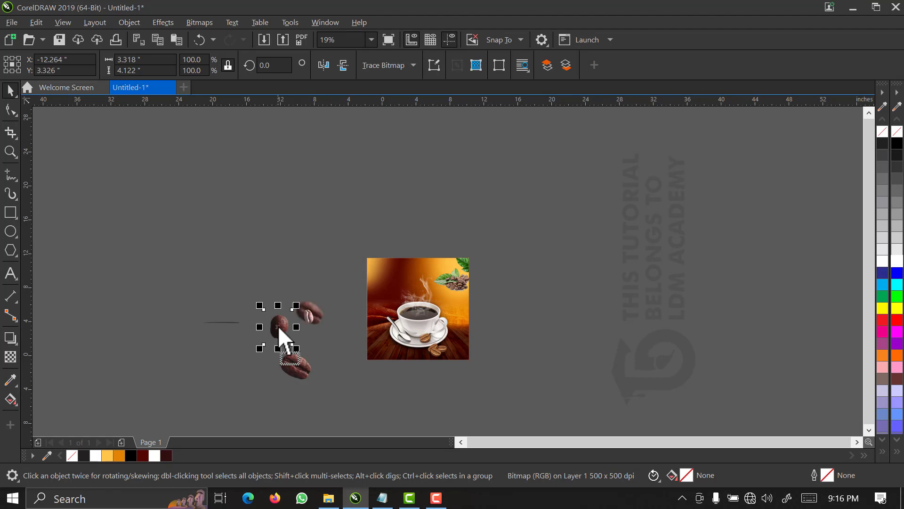
pyautogui.click(313, 317)
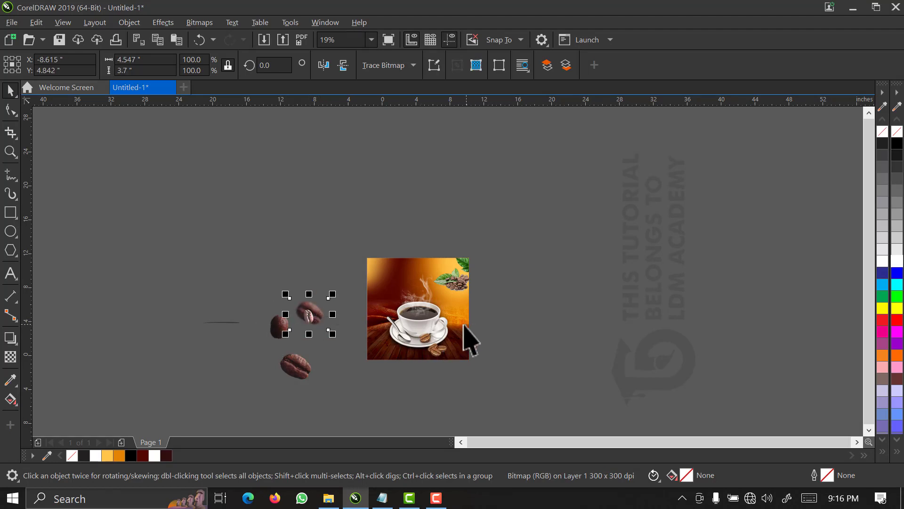
# - Place the large dark coffee bean inside the square frame as PowerClip content in its upper-left corner
pyautogui.press('z')
pyautogui.moveTo(482, 243); pyautogui.dragTo(259, 378)
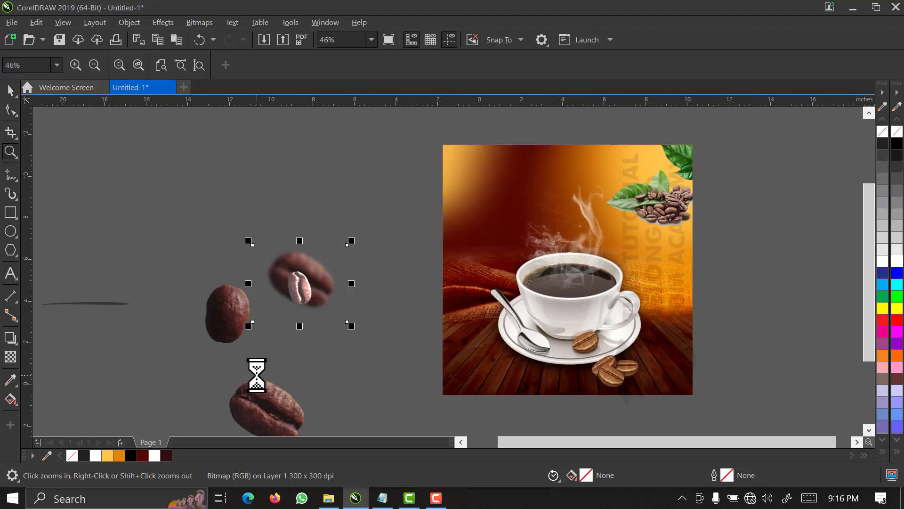
pyautogui.press('space')
pyautogui.click(254, 387)
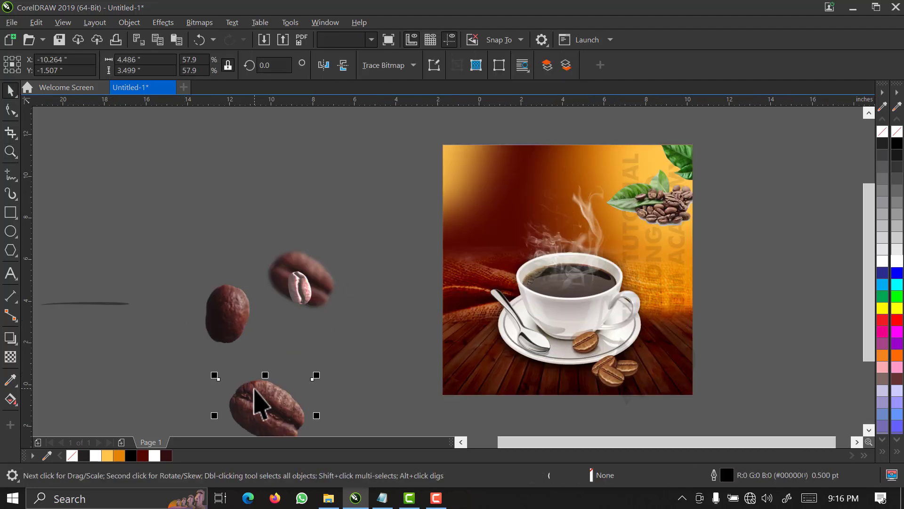
pyautogui.moveTo(254, 388); pyautogui.dragTo(338, 309)
pyautogui.moveTo(455, 170); pyautogui.dragTo(482, 177)
pyautogui.click(512, 216)
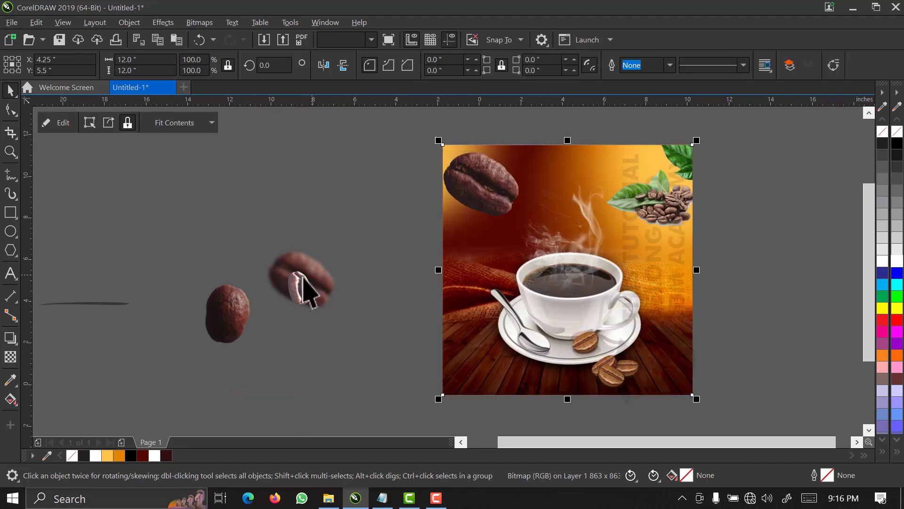
# - Delete the blurred coffee bean and move the pale bean onto the design, to the right of the cup
pyautogui.click(313, 259)
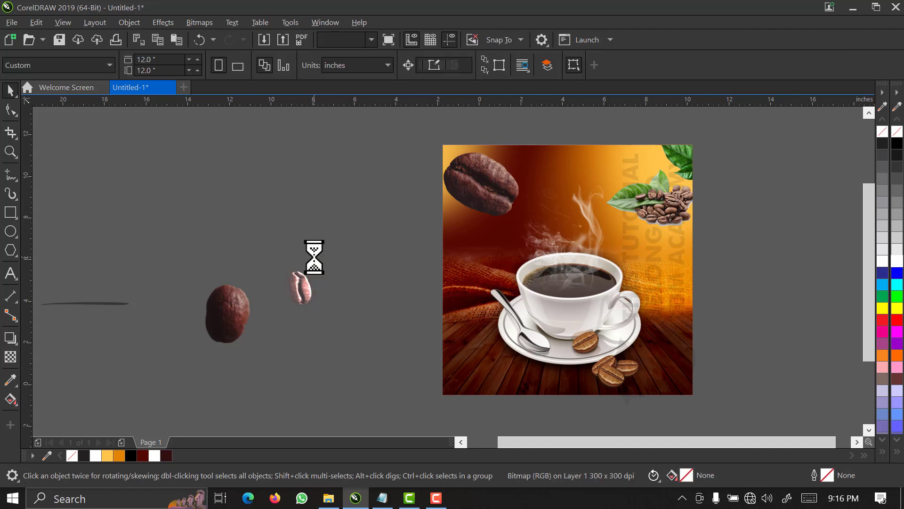
pyautogui.click(306, 299)
pyautogui.moveTo(299, 287); pyautogui.dragTo(653, 267)
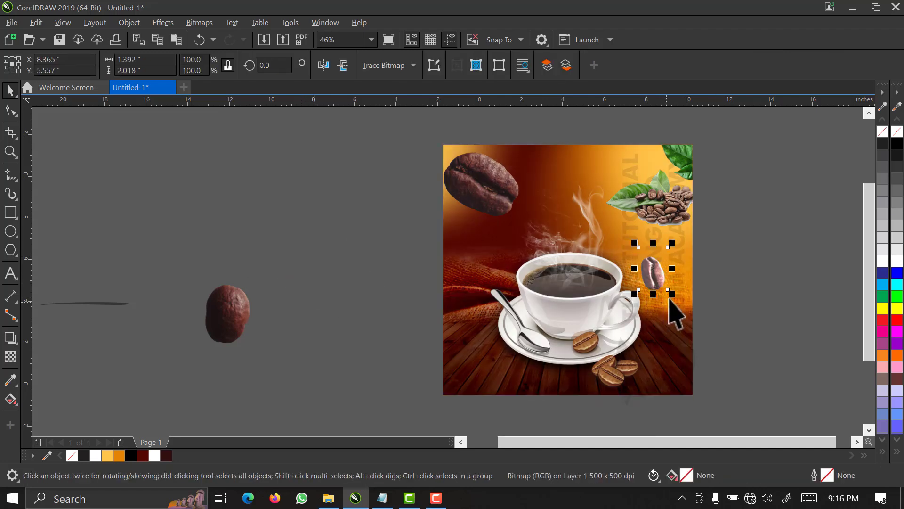
# - Move the round bean onto the design, scale it to 33.8%, and position it above left of the cup at about X 0.822, Y 6.893 inches
pyautogui.moveTo(225, 321); pyautogui.dragTo(478, 268)
pyautogui.press('z')
pyautogui.moveTo(567, 177); pyautogui.dragTo(429, 329)
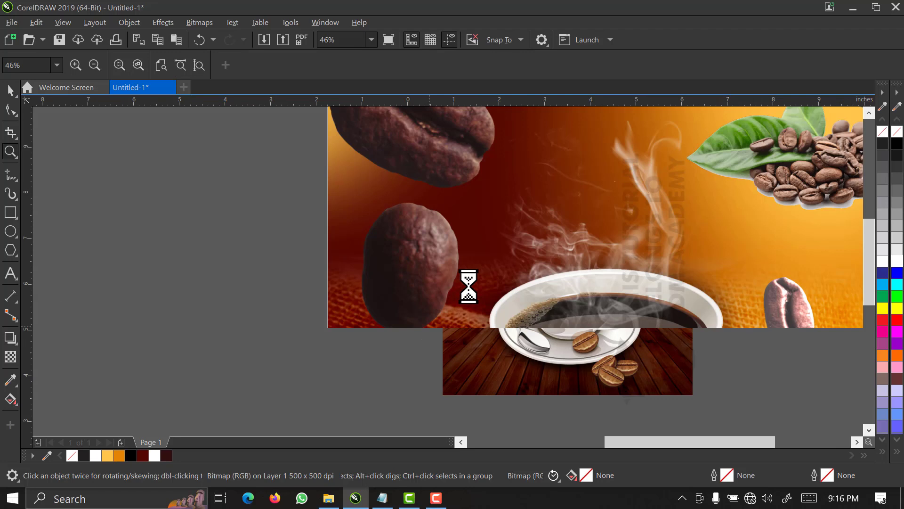
pyautogui.press('space')
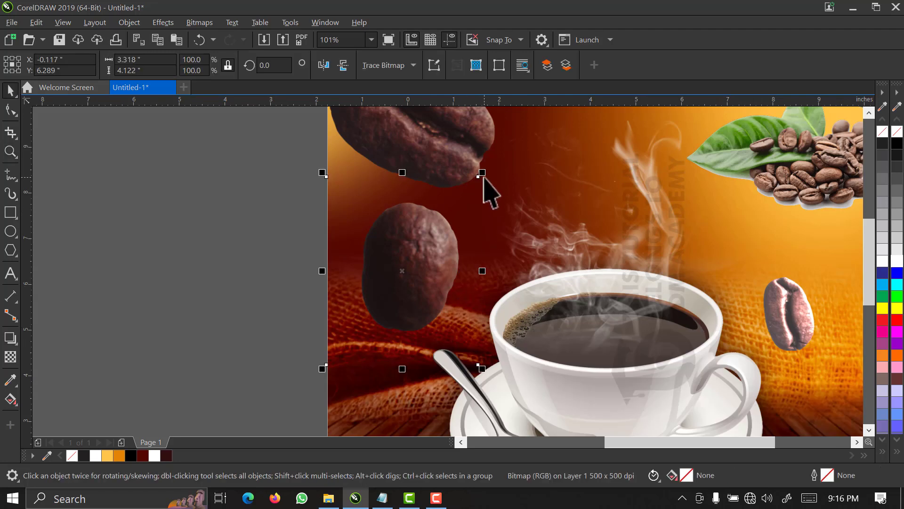
pyautogui.moveTo(482, 173); pyautogui.dragTo(463, 234)
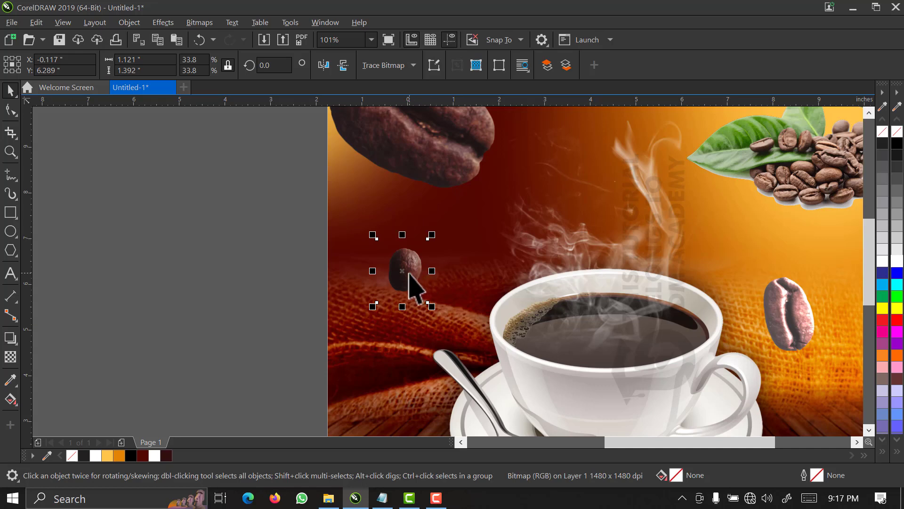
pyautogui.moveTo(403, 270); pyautogui.dragTo(445, 241)
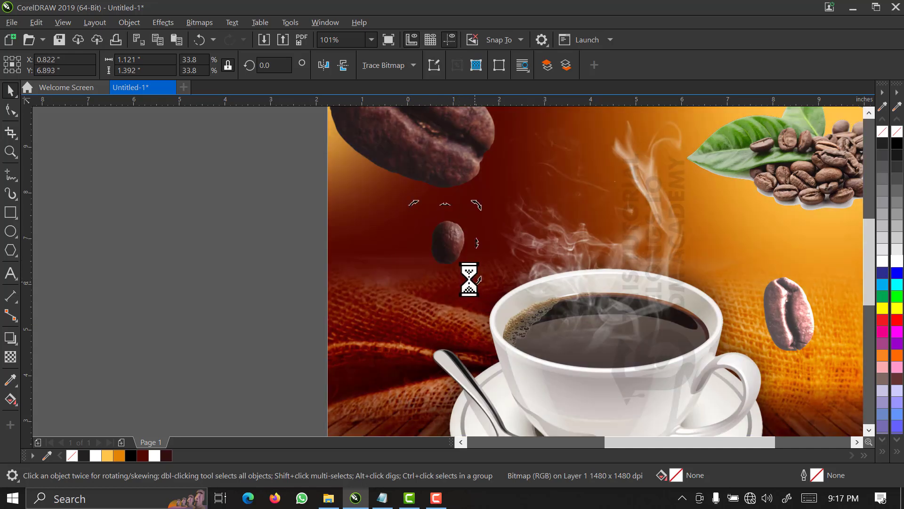
# - Rotate the round bean to about 18.4°, enlarge it to about 39.1%, and deselect it
pyautogui.moveTo(476, 281)
pyautogui.mouseDown()
pyautogui.moveTo(499, 287)
pyautogui.moveTo(491, 285)
pyautogui.mouseUp()
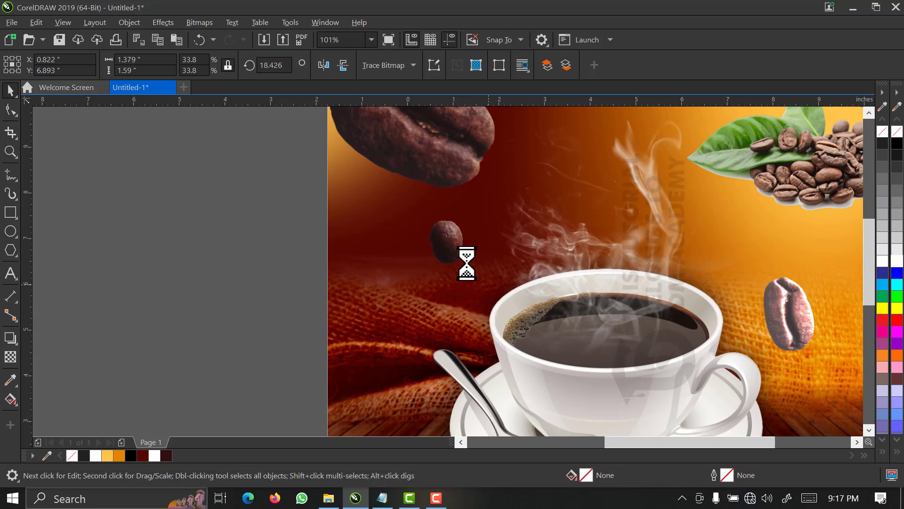
pyautogui.click(490, 303)
pyautogui.moveTo(283, 173); pyautogui.dragTo(482, 293)
pyautogui.press('Escape')
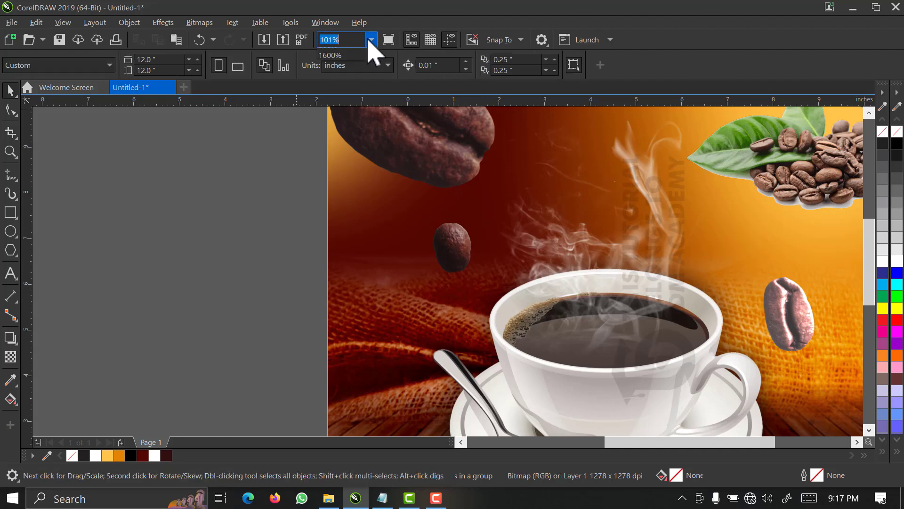
# - Scale the pale bean beside the cup to 75.1% and move it up to about X 8.419, Y 6.173 inches
pyautogui.click(371, 39)
pyautogui.click(358, 64)
pyautogui.click(528, 266)
pyautogui.press('z')
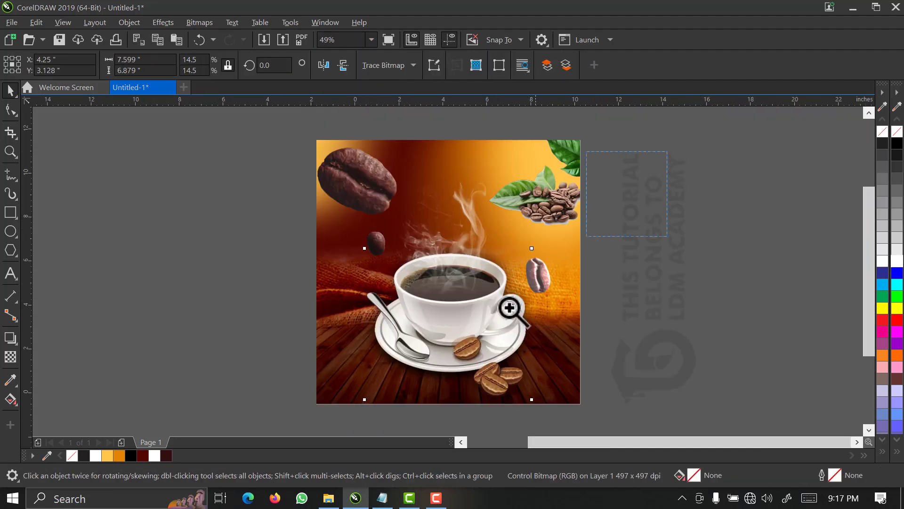
pyautogui.click(507, 317)
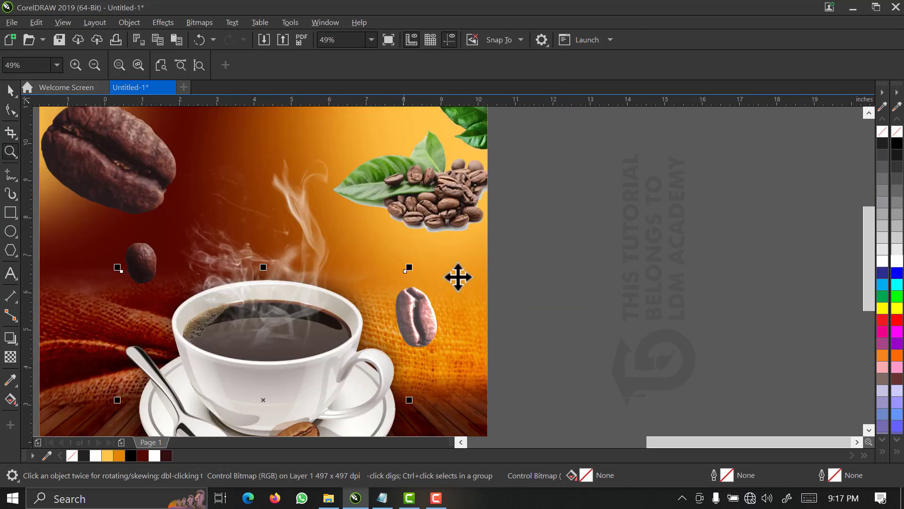
pyautogui.press('space')
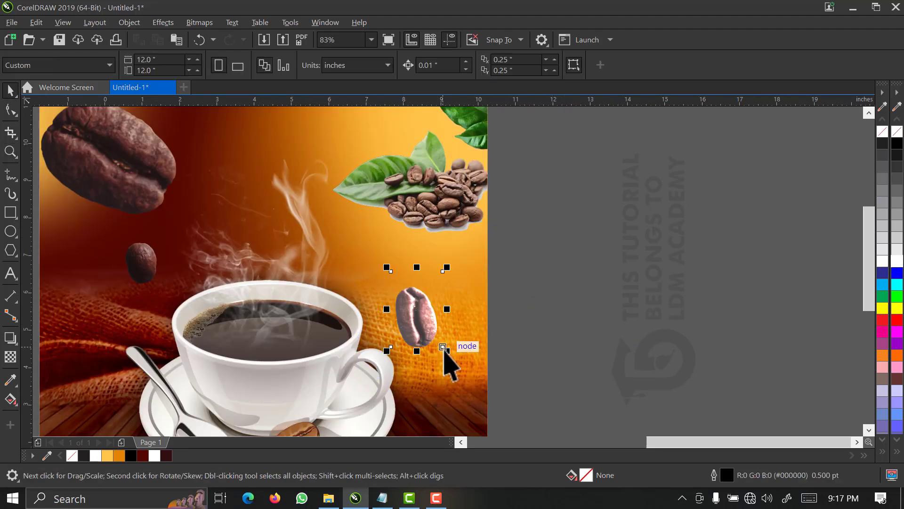
pyautogui.moveTo(443, 350)
pyautogui.mouseDown()
pyautogui.moveTo(428, 332)
pyautogui.moveTo(434, 347)
pyautogui.mouseUp()
pyautogui.moveTo(408, 299); pyautogui.dragTo(414, 282)
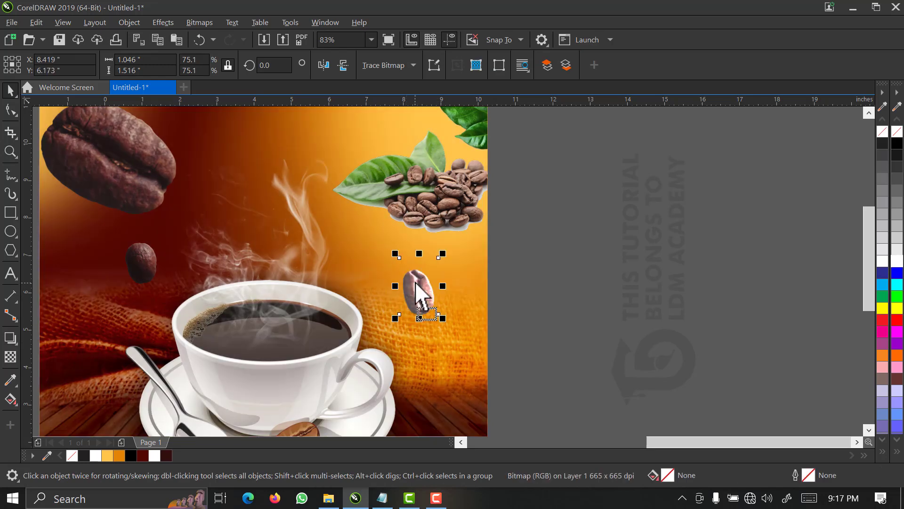
# - Set the pale bean's transparency merge mode to Overlay
pyautogui.click(9, 359)
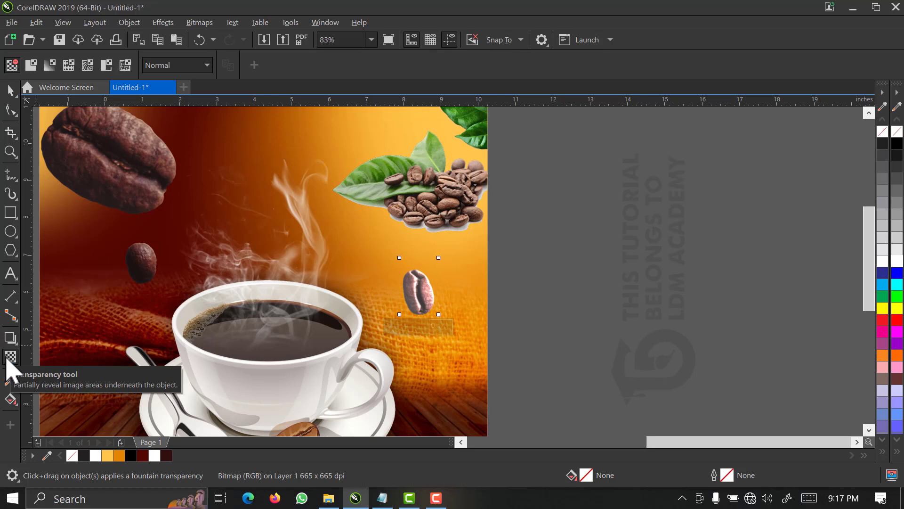
pyautogui.click(157, 66)
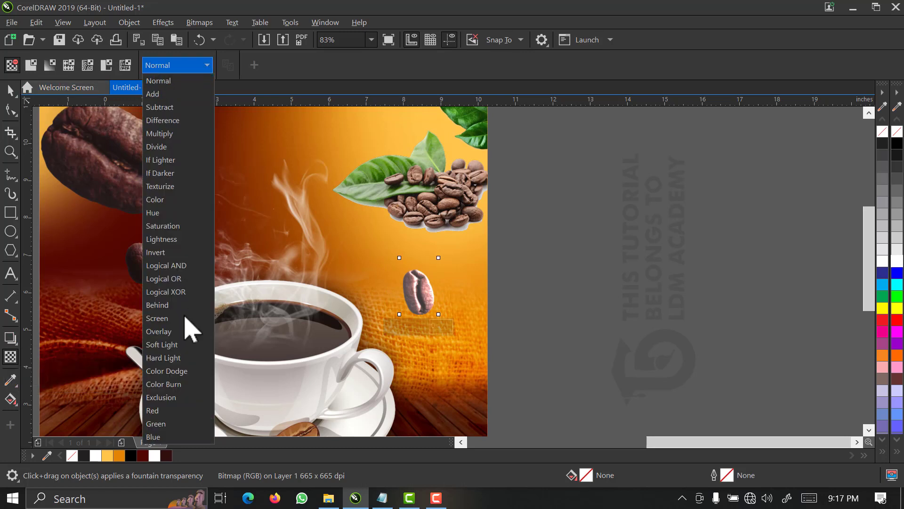
pyautogui.click(182, 332)
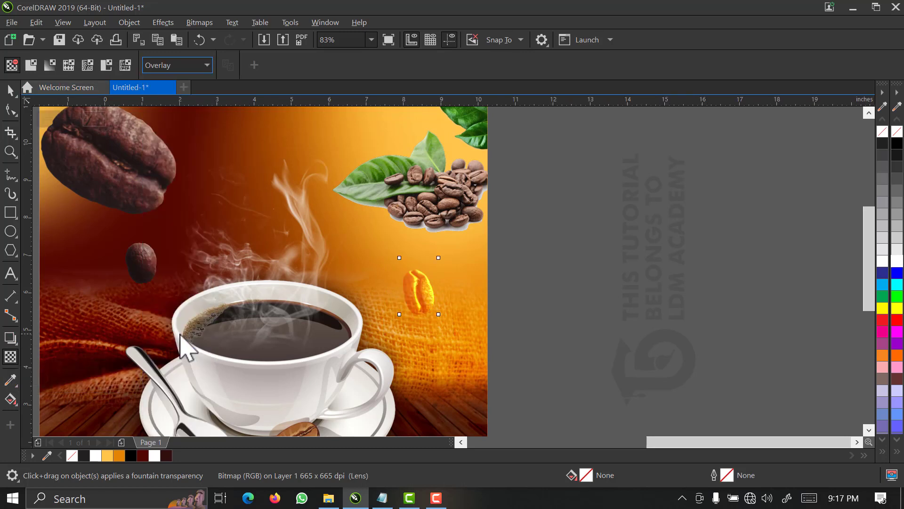
pyautogui.click(10, 89)
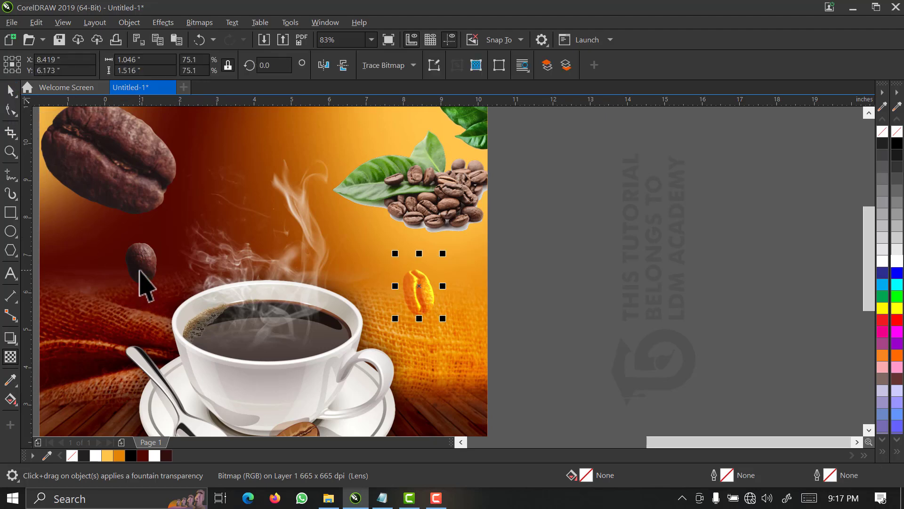
# - Shift the small round bean left to about X 0.012 inches and set its transparency merge mode to Screen
pyautogui.click(142, 269)
pyautogui.hscroll(-4, 282, 306)
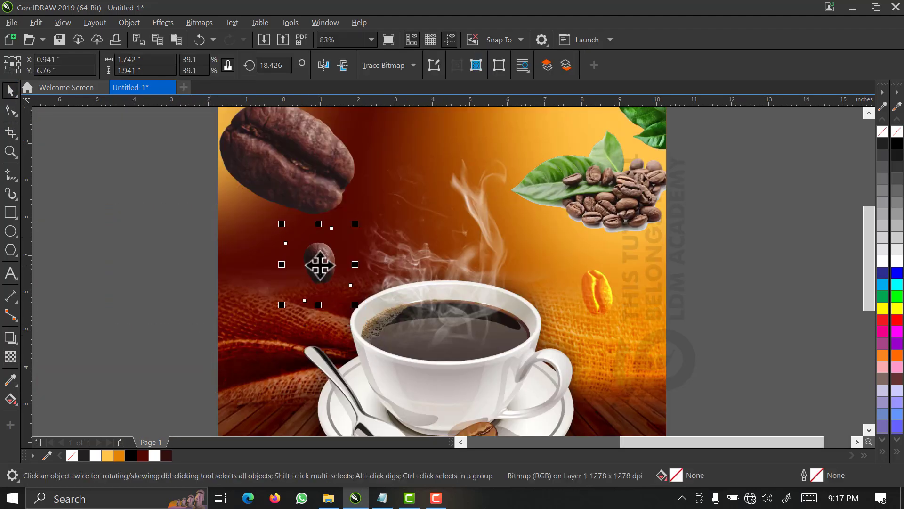
pyautogui.moveTo(319, 265); pyautogui.dragTo(284, 269)
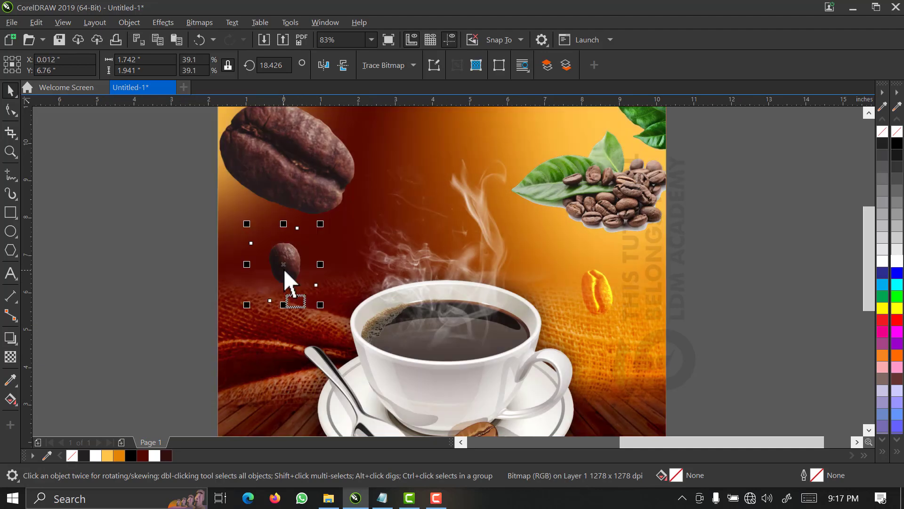
pyautogui.click(10, 357)
pyautogui.click(156, 71)
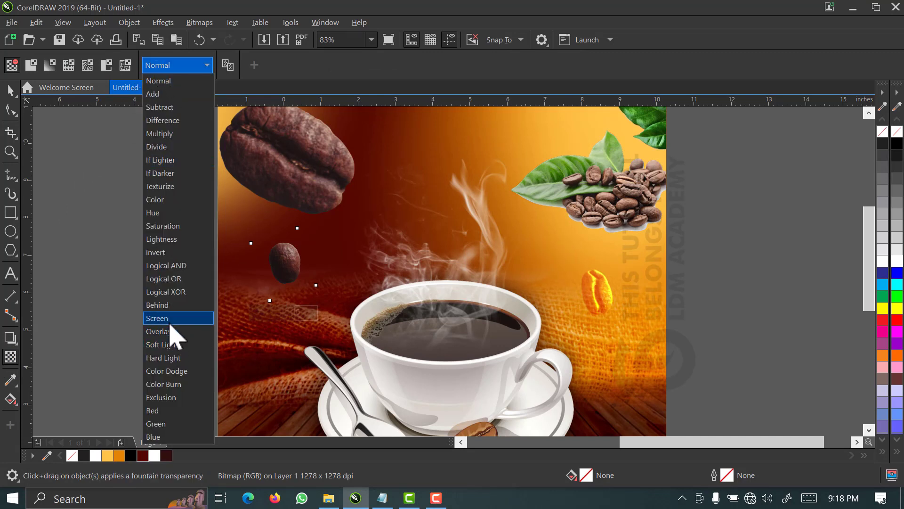
pyautogui.click(163, 319)
pyautogui.click(11, 90)
pyautogui.press('Escape')
# - Open the square frame's PowerClip contents for editing and move the large dark bean past its upper-left corner, to about X -2.179, Y 11.132 inches
pyautogui.click(372, 40)
pyautogui.click(370, 65)
pyautogui.click(538, 227)
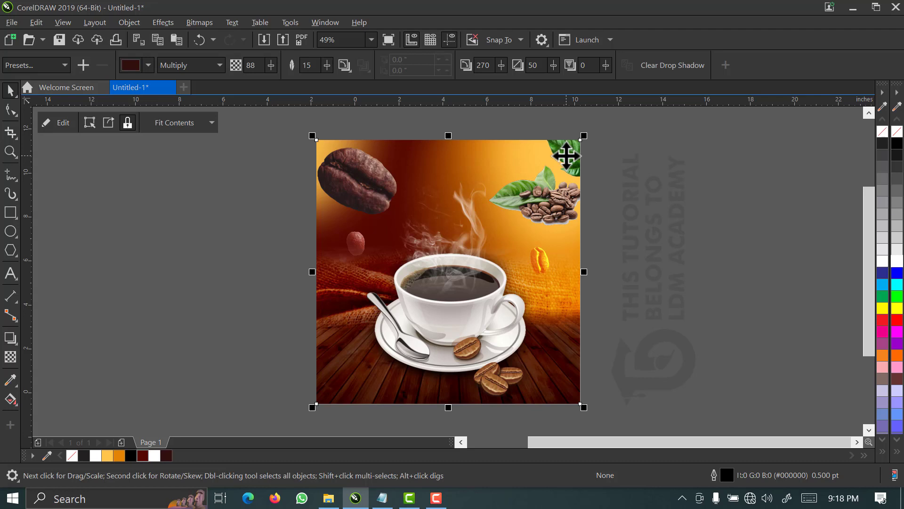
pyautogui.rightClick(566, 155)
pyautogui.click(615, 111)
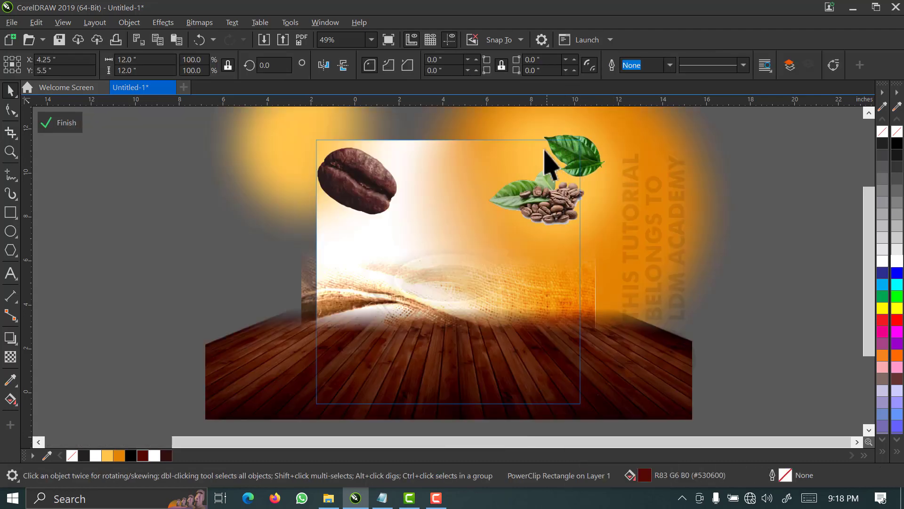
pyautogui.moveTo(377, 202); pyautogui.dragTo(329, 160)
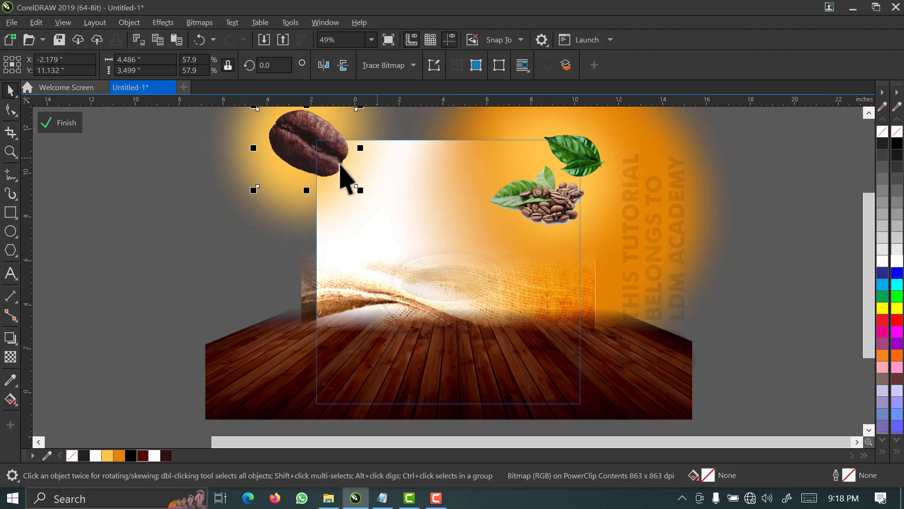
# - Scale the large dark bean to 45.6% and move it to about X -1.36, Y 10.512 inches at the frame's upper-left corner
pyautogui.scroll(1, 337, 163)
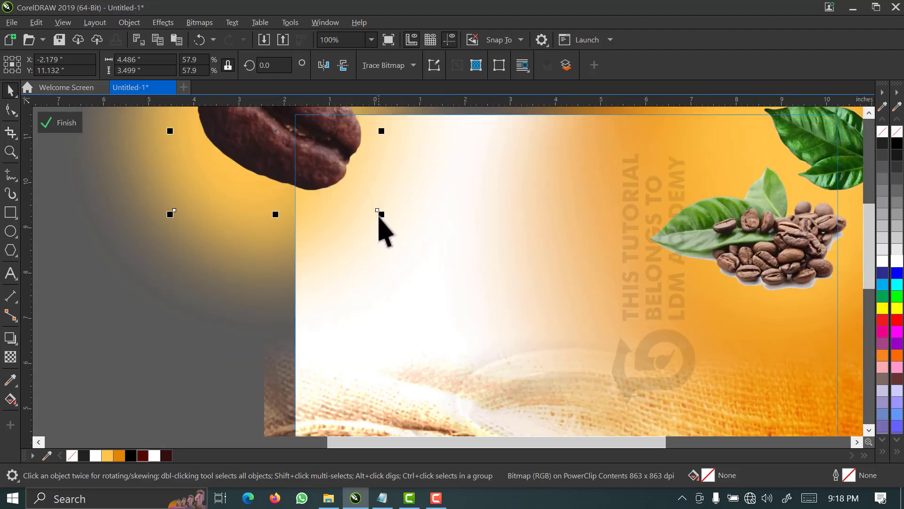
pyautogui.moveTo(380, 214); pyautogui.dragTo(359, 197)
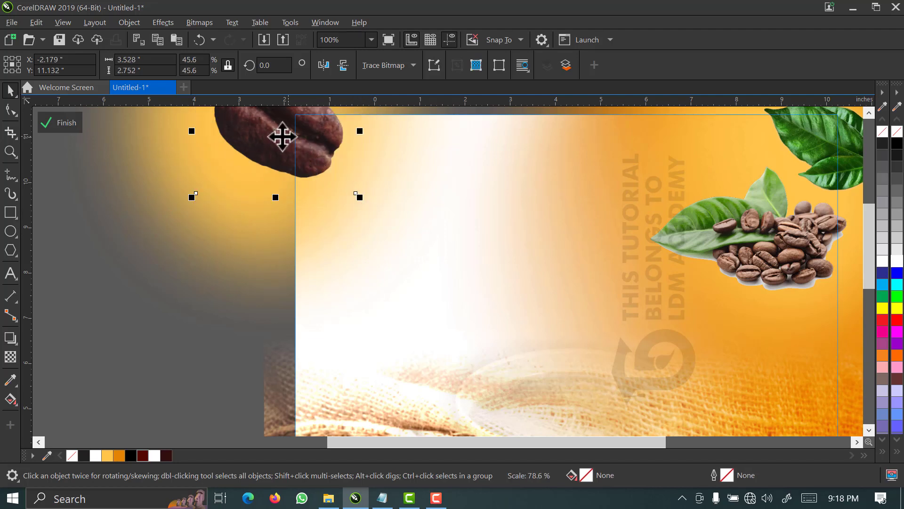
pyautogui.moveTo(284, 135); pyautogui.dragTo(313, 157)
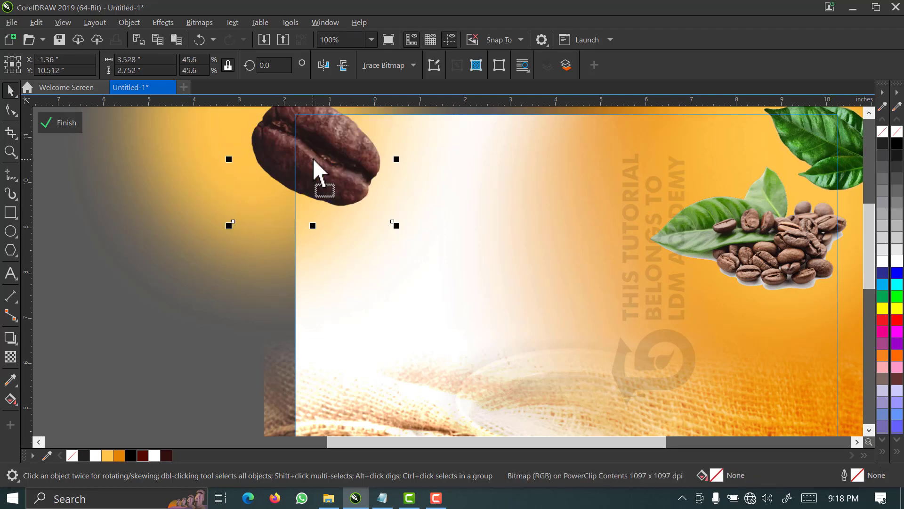
# - Apply a Gaussian Blur with a 70-pixel radius to the large dark bean
pyautogui.click(165, 22)
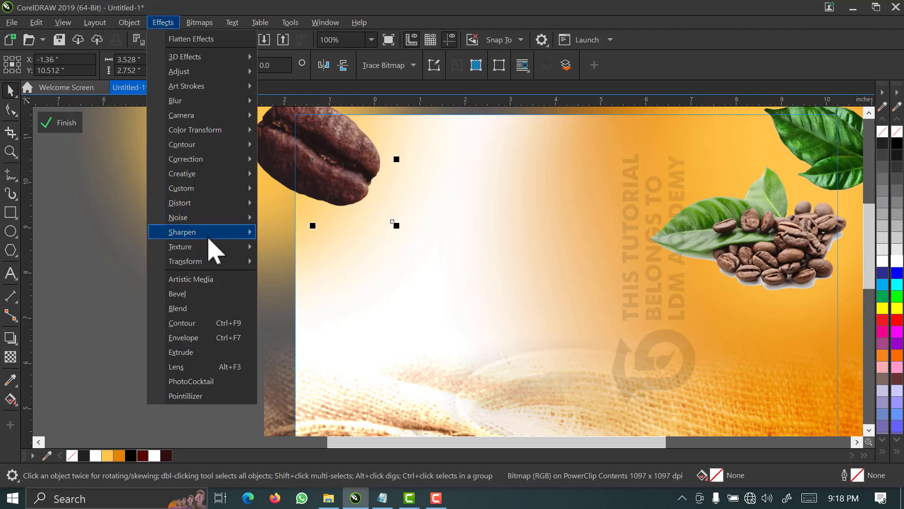
pyautogui.moveTo(215, 101)
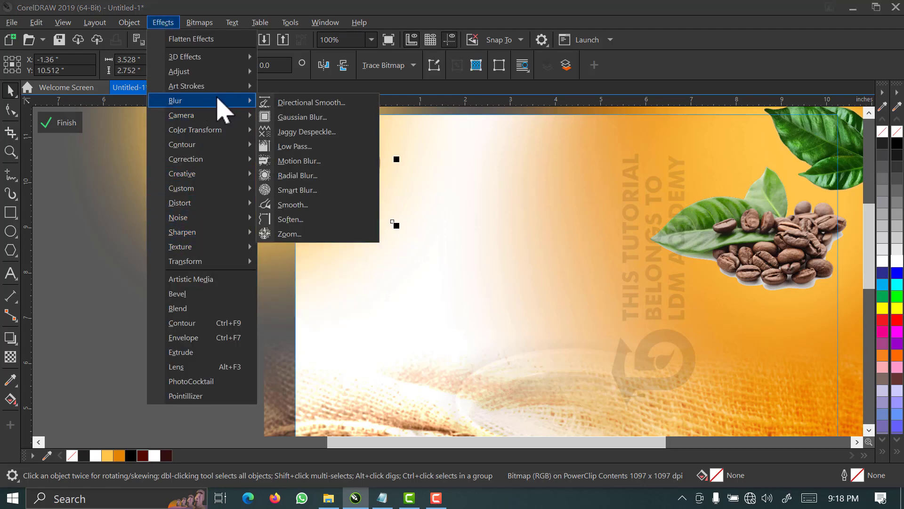
pyautogui.click(298, 118)
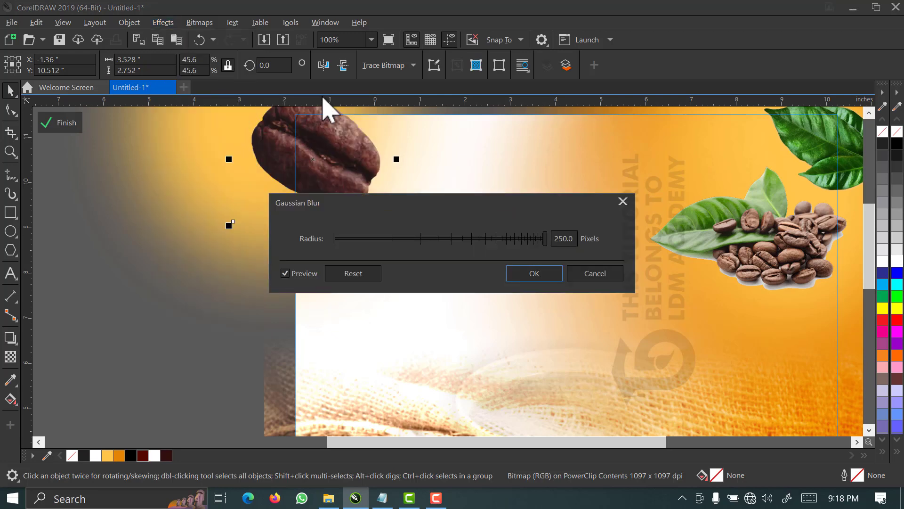
pyautogui.moveTo(452, 199); pyautogui.dragTo(480, 268)
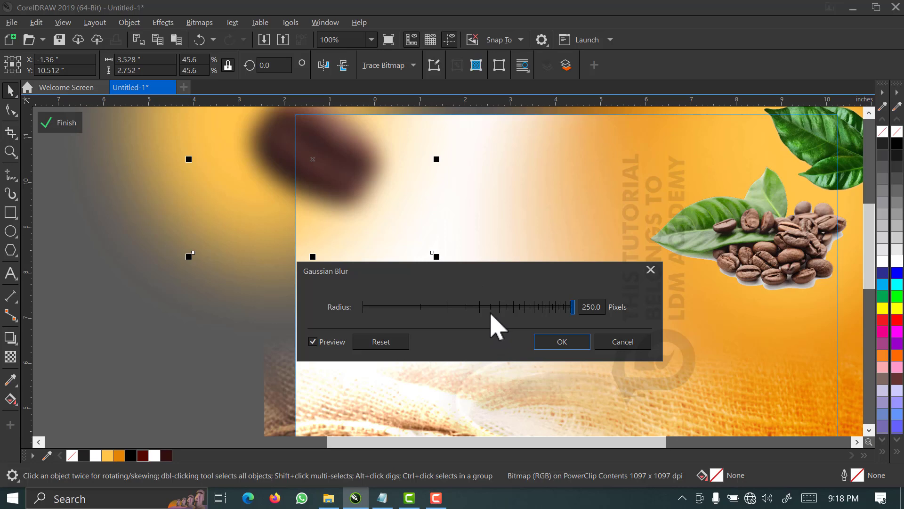
pyautogui.click(488, 309)
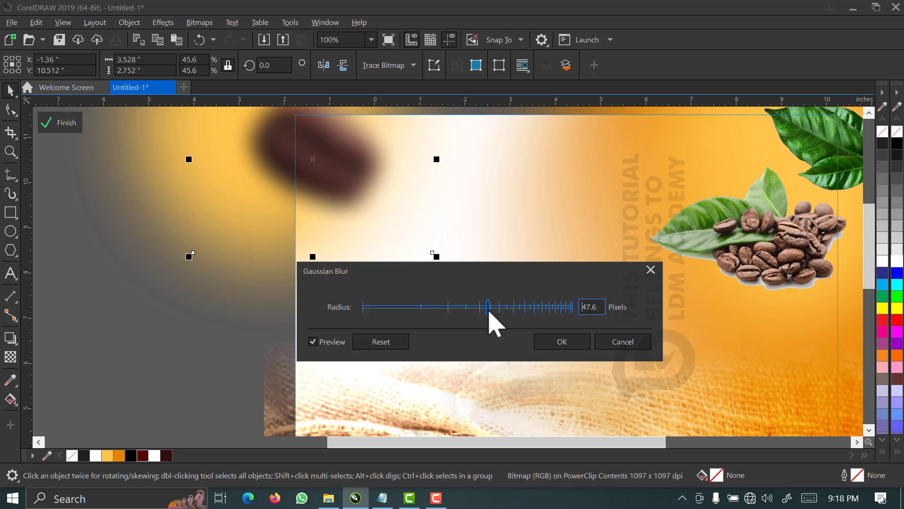
pyautogui.click(507, 310)
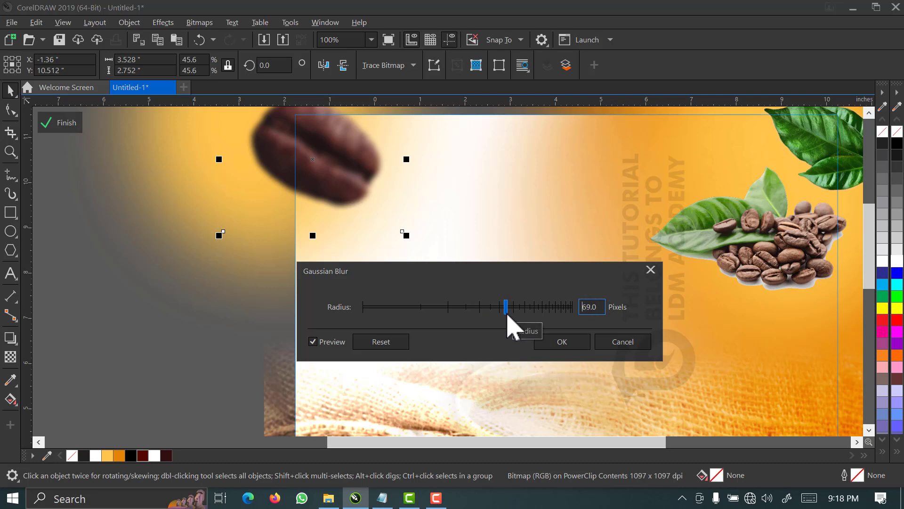
pyautogui.moveTo(508, 315); pyautogui.dragTo(506, 314)
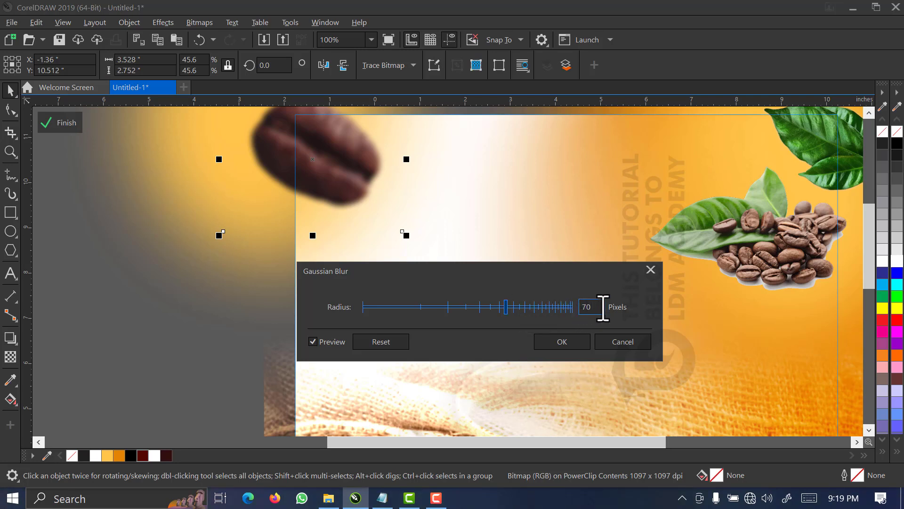
pyautogui.click(567, 343)
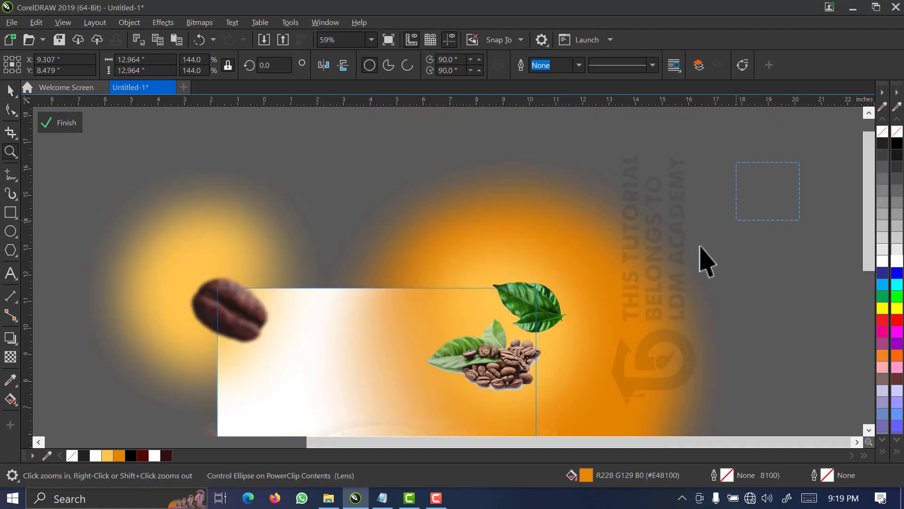
# - Place a copy of the upper-right green leaf over the blurred bean, at about X 0.335, Y 10.014 inches
pyautogui.moveTo(799, 162); pyautogui.dragTo(466, 365)
pyautogui.moveTo(531, 307); pyautogui.dragTo(273, 327)
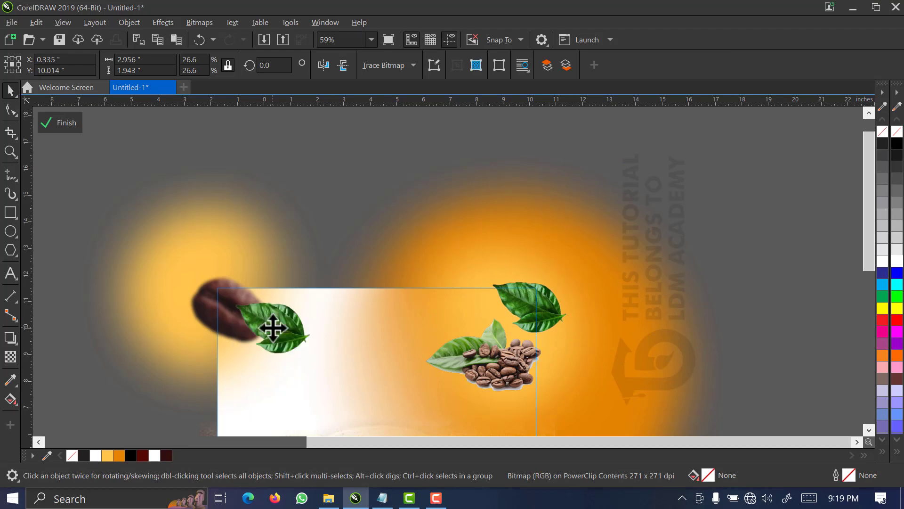
# - Apply a Gaussian Blur with a radius of about 20 pixels to the copied leaf
pyautogui.press('z')
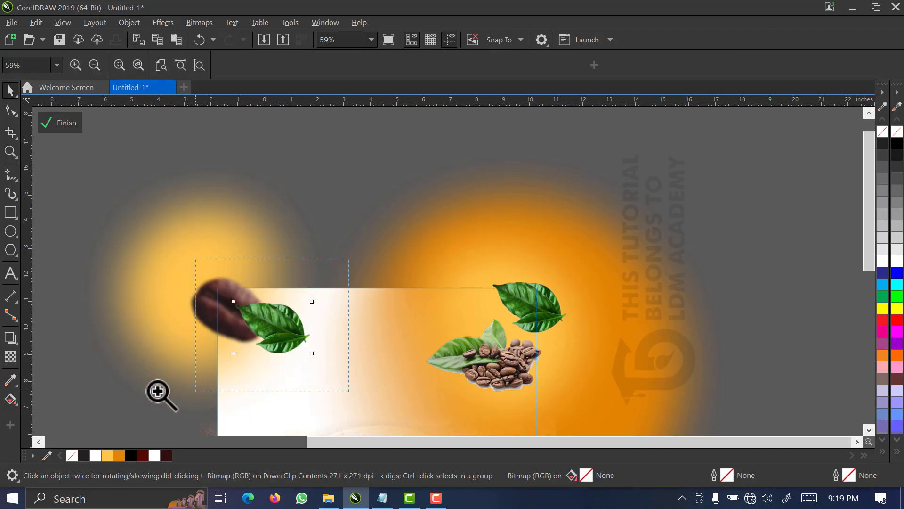
pyautogui.click(270, 305)
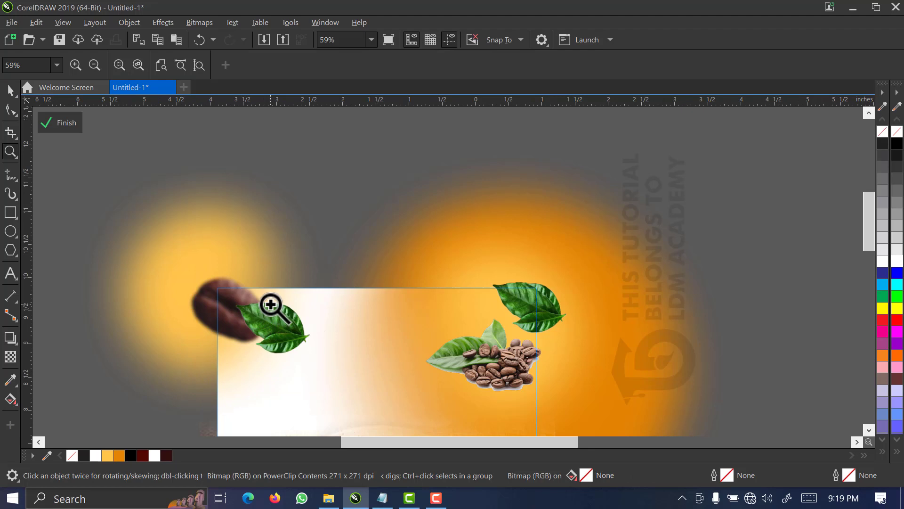
pyautogui.press('space')
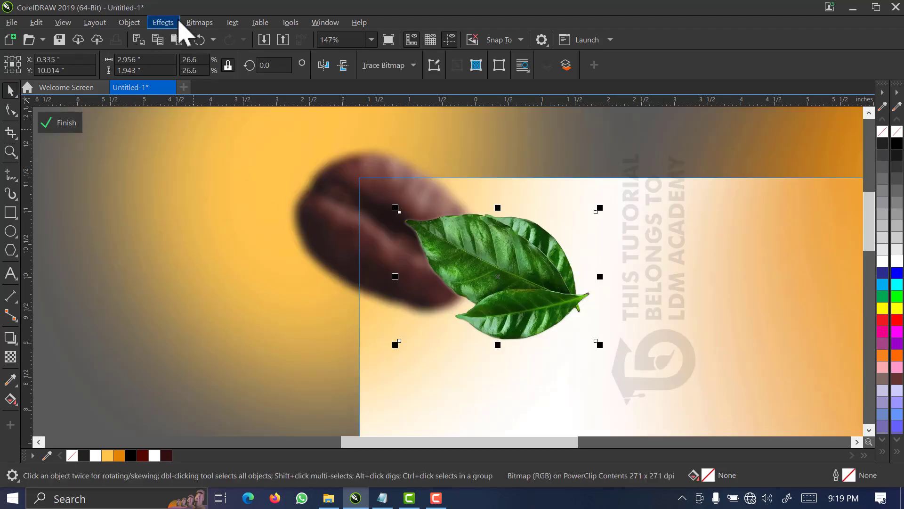
pyautogui.click(163, 22)
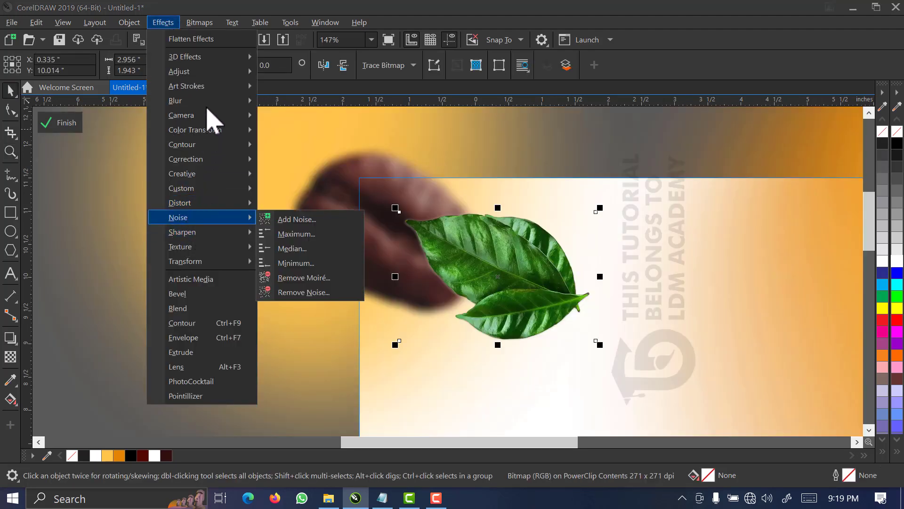
pyautogui.moveTo(214, 101)
pyautogui.click(303, 118)
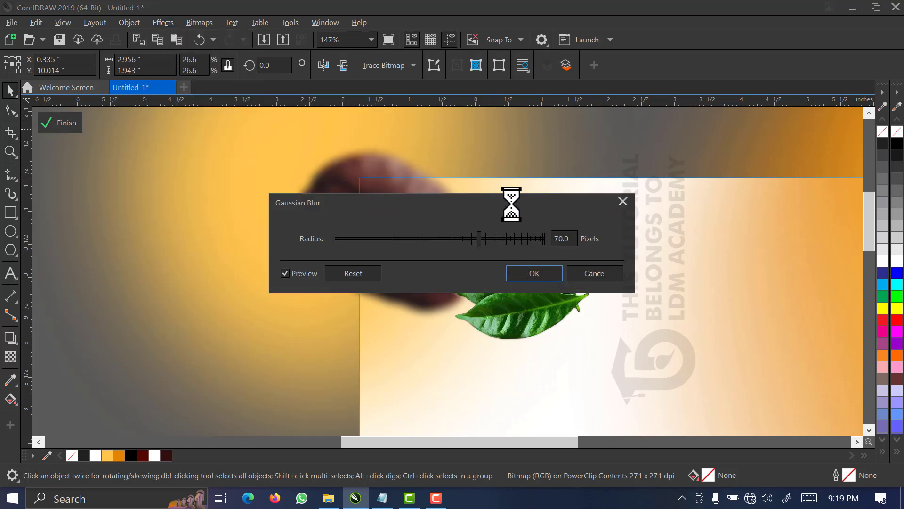
pyautogui.moveTo(511, 203); pyautogui.dragTo(797, 258)
pyautogui.moveTo(763, 287); pyautogui.dragTo(734, 290)
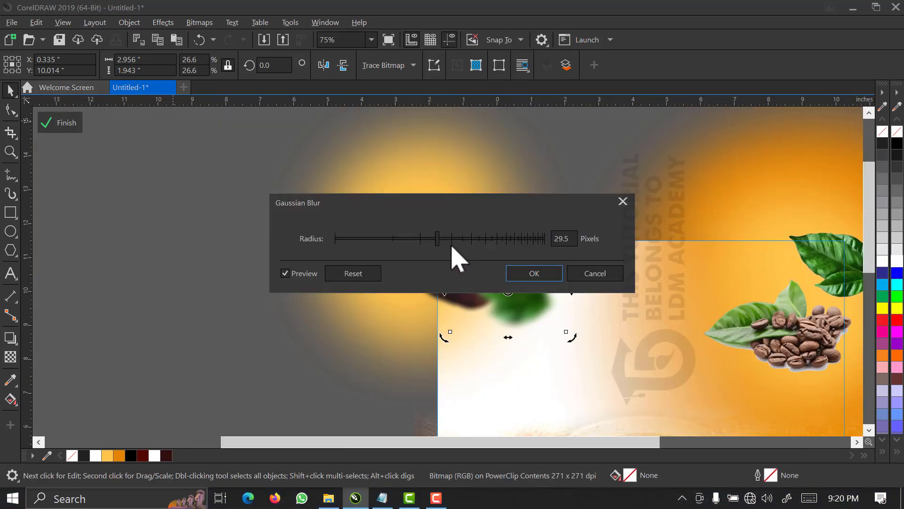
pyautogui.click(429, 239)
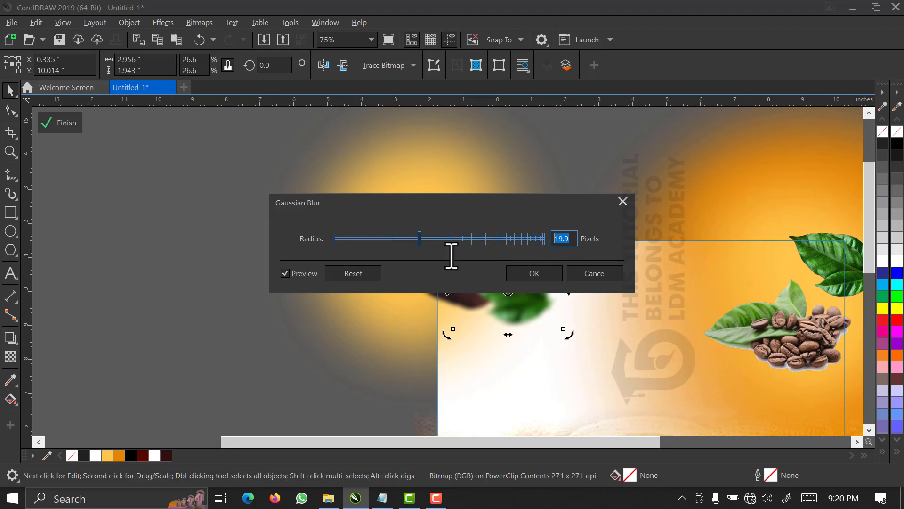
pyautogui.press('Return')
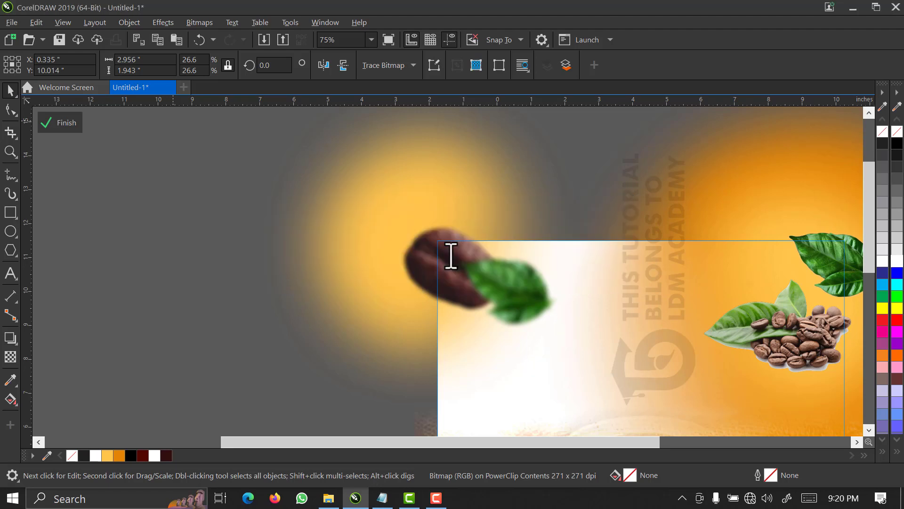
# - Scale the blurred leaf to 18.9%, shift it to about X -0.178, Y 9.978 inches, and finish editing the PowerClip contents
pyautogui.click(509, 291)
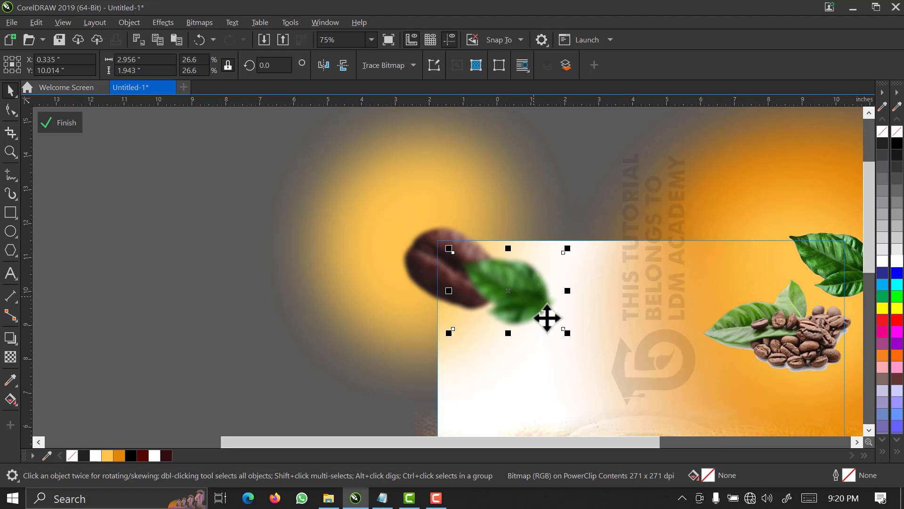
pyautogui.moveTo(568, 334); pyautogui.dragTo(522, 305)
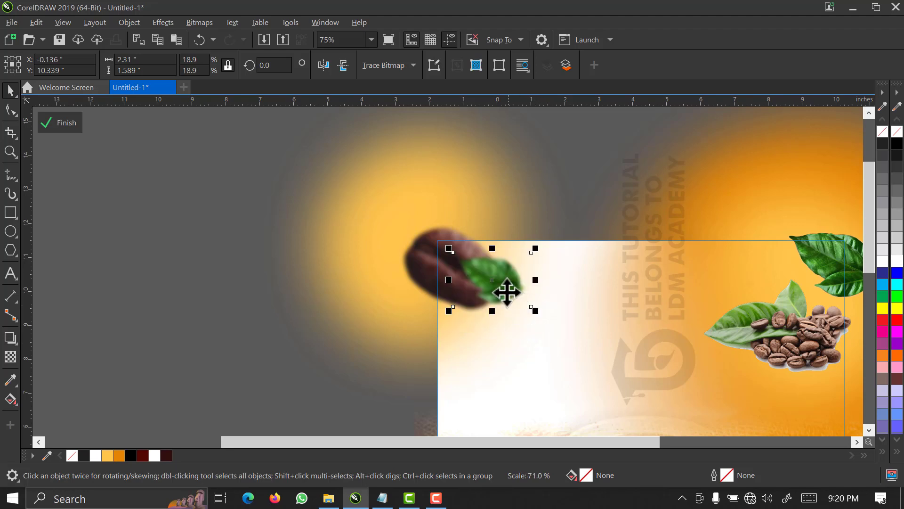
pyautogui.moveTo(505, 289); pyautogui.dragTo(504, 301)
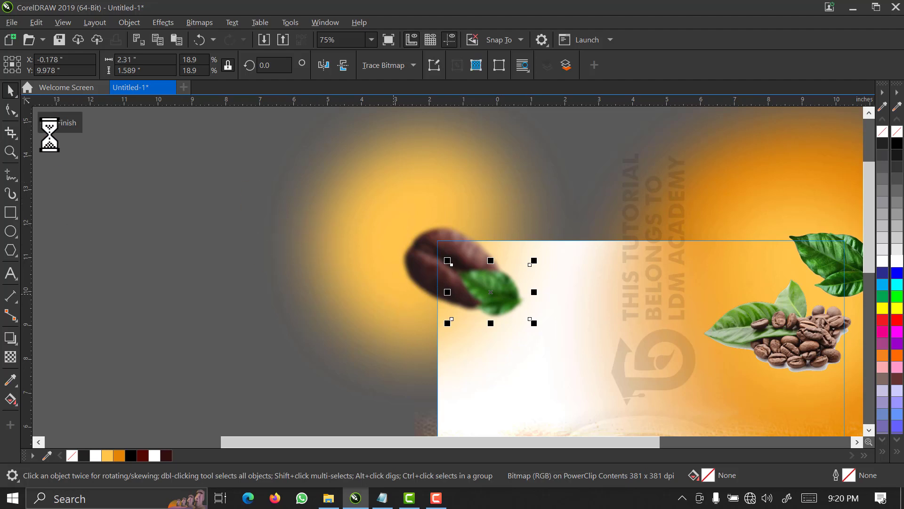
pyautogui.click(63, 126)
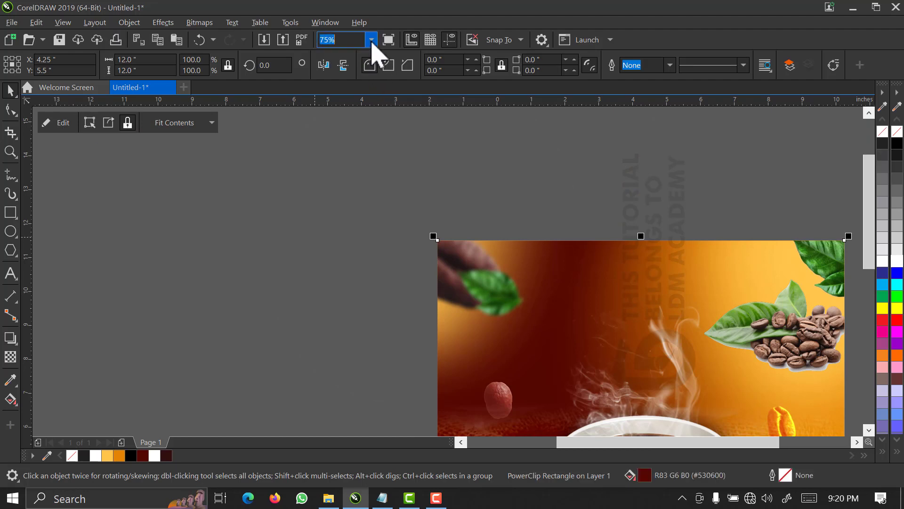
# - Paste a copy of the blurred leaf on the page, scale it to 10.9% and place it between the smoke and the orange bean
pyautogui.click(372, 40)
pyautogui.click(360, 73)
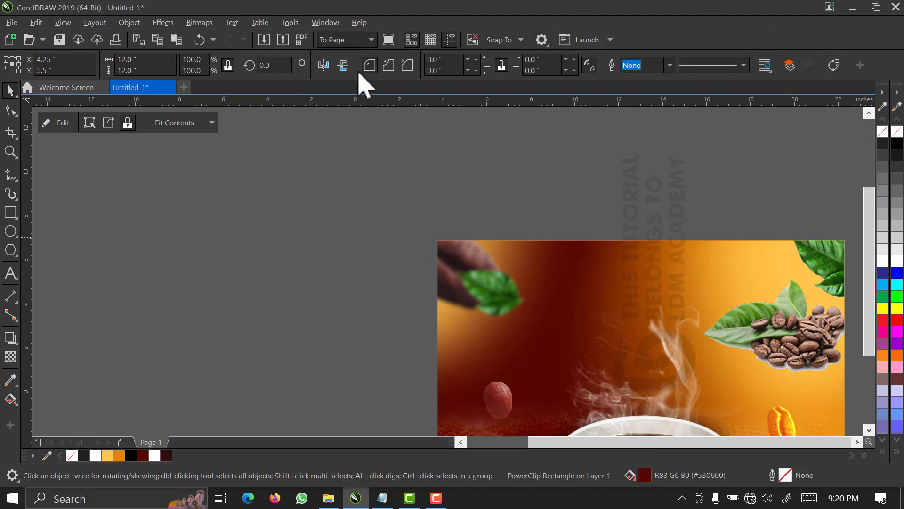
pyautogui.click(254, 239)
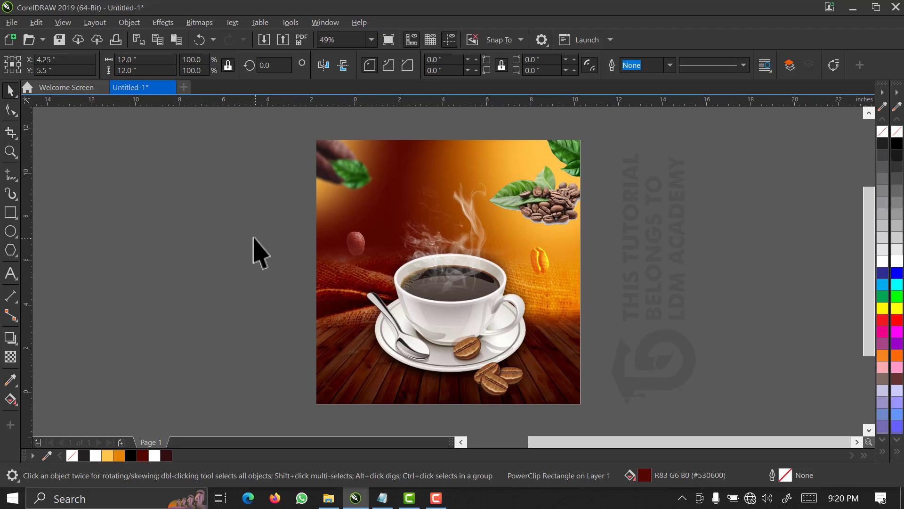
pyautogui.hotkey('ctrl', 'v')
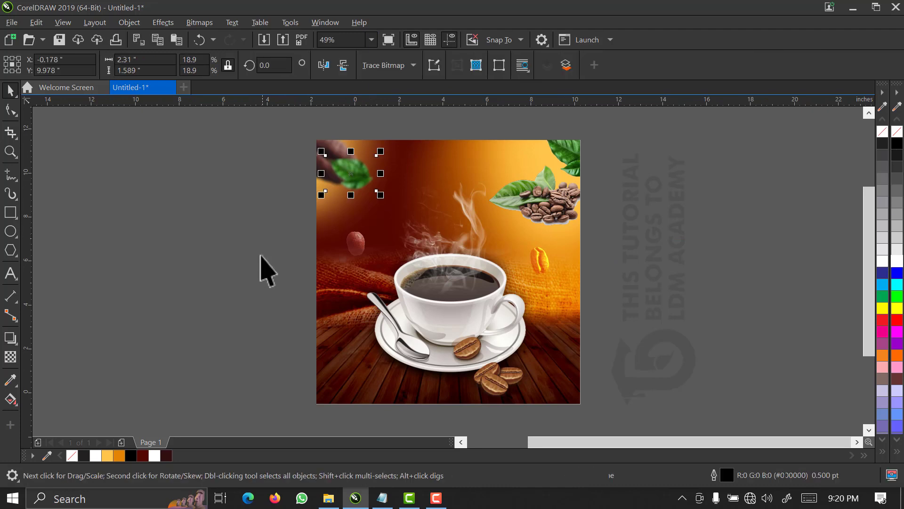
pyautogui.moveTo(353, 177); pyautogui.dragTo(510, 257)
pyautogui.press('z')
pyautogui.moveTo(621, 191); pyautogui.dragTo(296, 354)
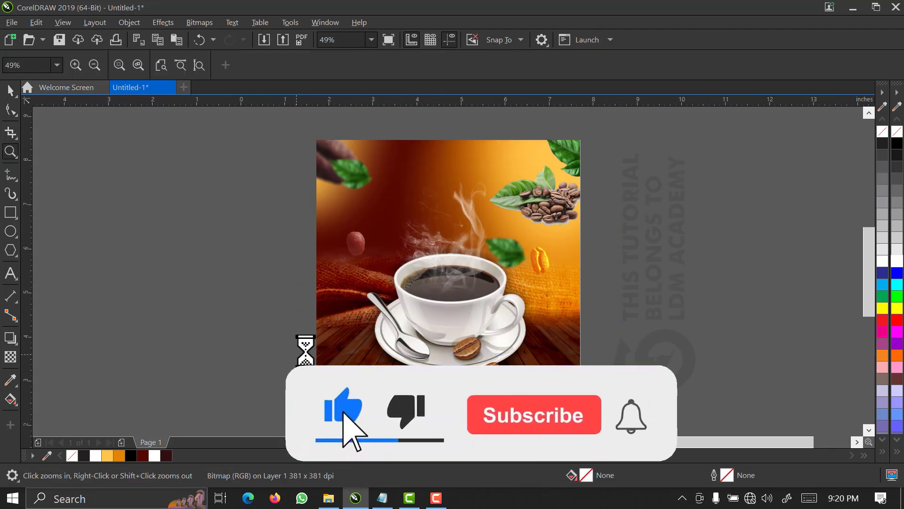
pyautogui.press('space')
pyautogui.click(542, 236)
# - Copy the small leaf onto the burlap beside the spoon, at about X -0.16, Y 4.139 inches, and mirror the copy horizontally
pyautogui.moveTo(599, 271); pyautogui.dragTo(241, 333)
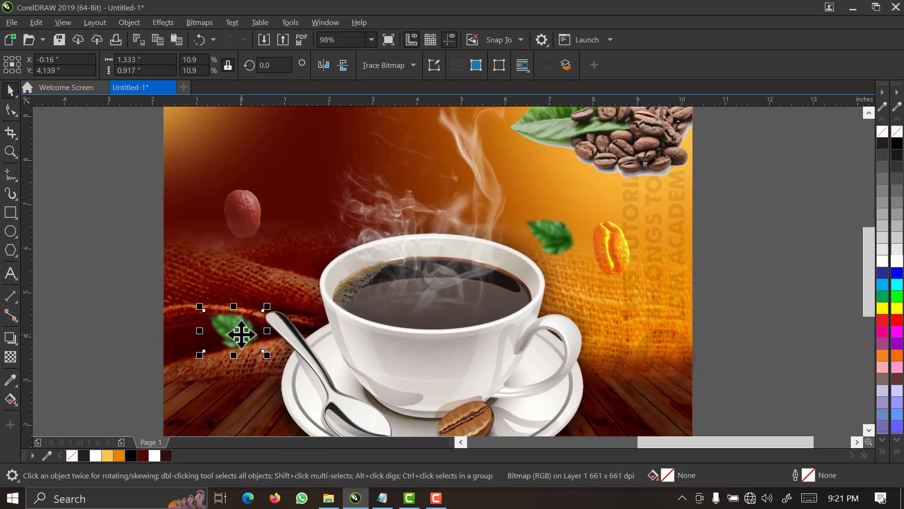
pyautogui.click(328, 67)
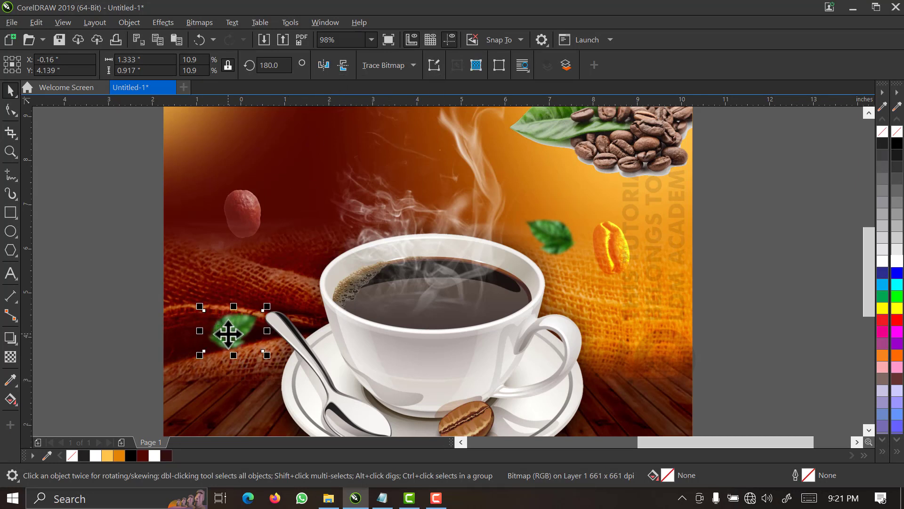
pyautogui.click(135, 262)
pyautogui.click(247, 214)
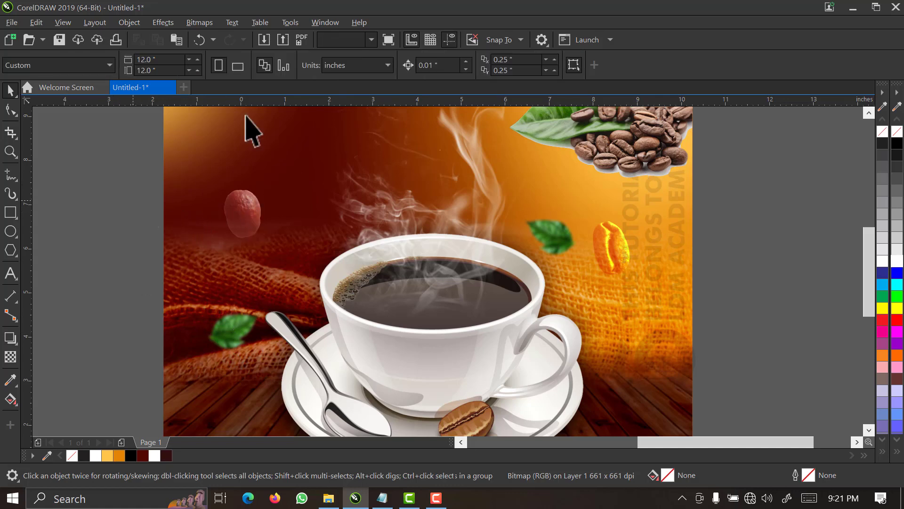
# - Open the square frame's PowerClip contents and move the bean pile with leaves to the frame's lower-left corner, about X -0.957, Y -0.6 inches
pyautogui.click(371, 40)
pyautogui.click(364, 63)
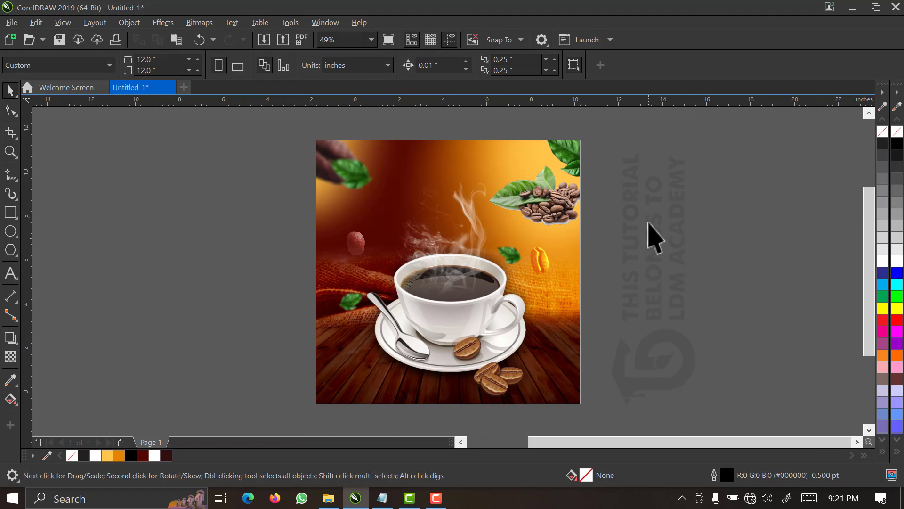
pyautogui.click(495, 179)
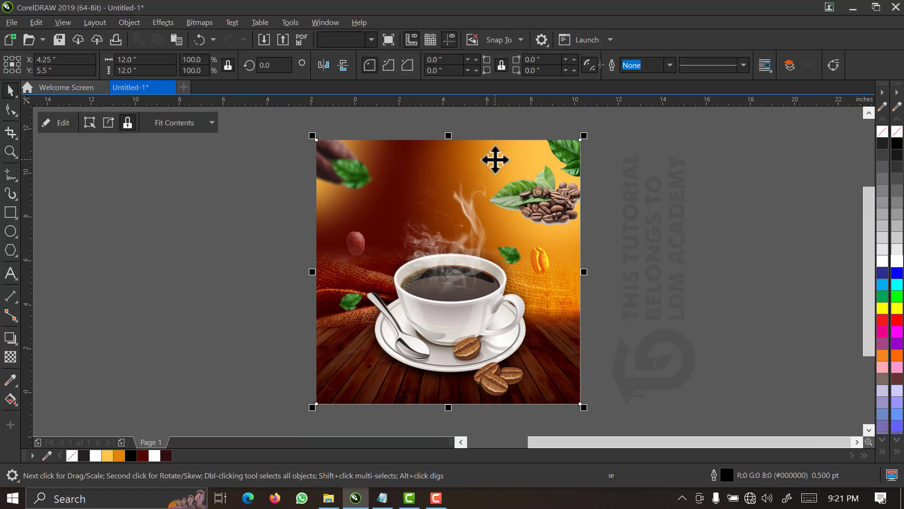
pyautogui.rightClick(496, 160)
pyautogui.click(546, 111)
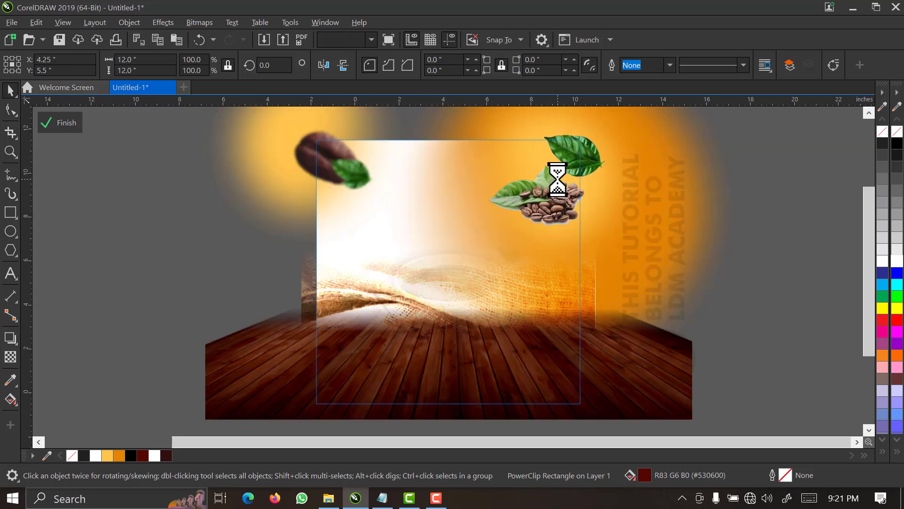
pyautogui.moveTo(536, 216); pyautogui.dragTo(348, 404)
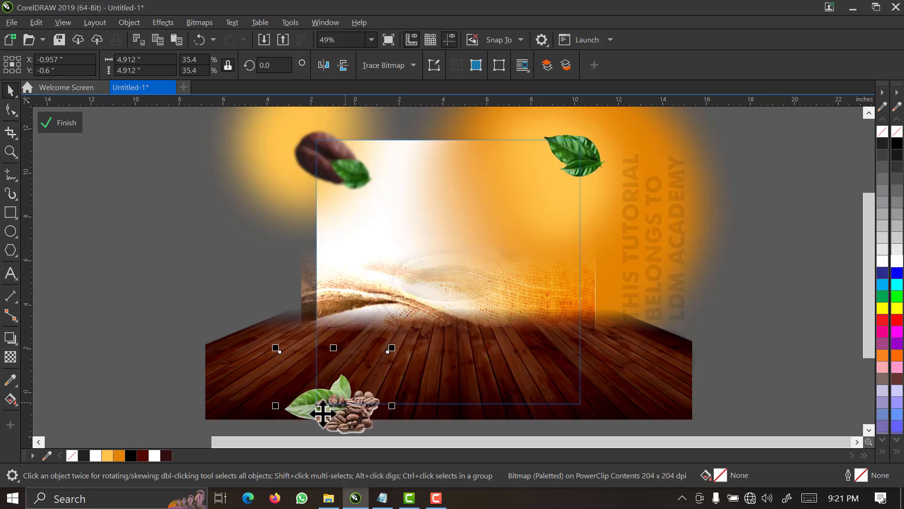
# - Scale the bean pile with leaves to 41.7%, rotate it to about 333.3°, place it near X -0.417, Y -0.683 inches, and finish editing the PowerClip
pyautogui.press('z')
pyautogui.scroll(-1, 446, 450)
pyautogui.scroll(-1, 446, 450)
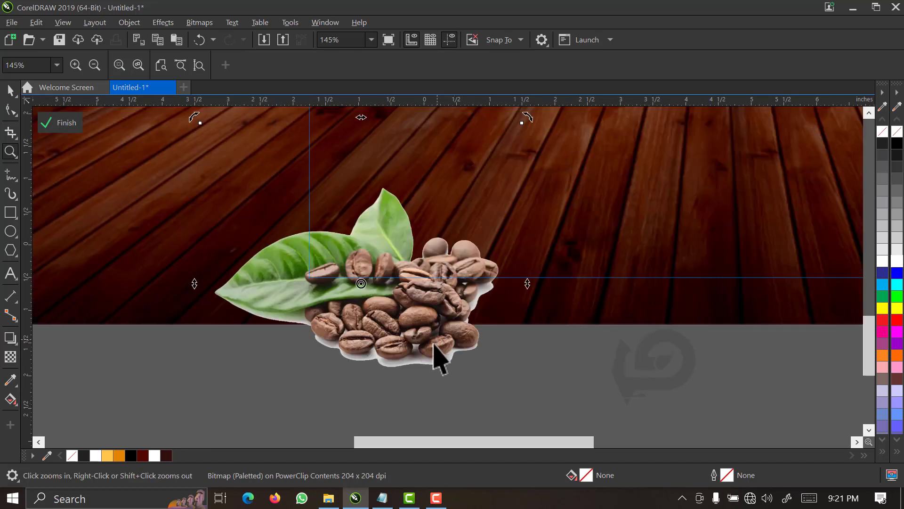
pyautogui.rightClick(426, 365)
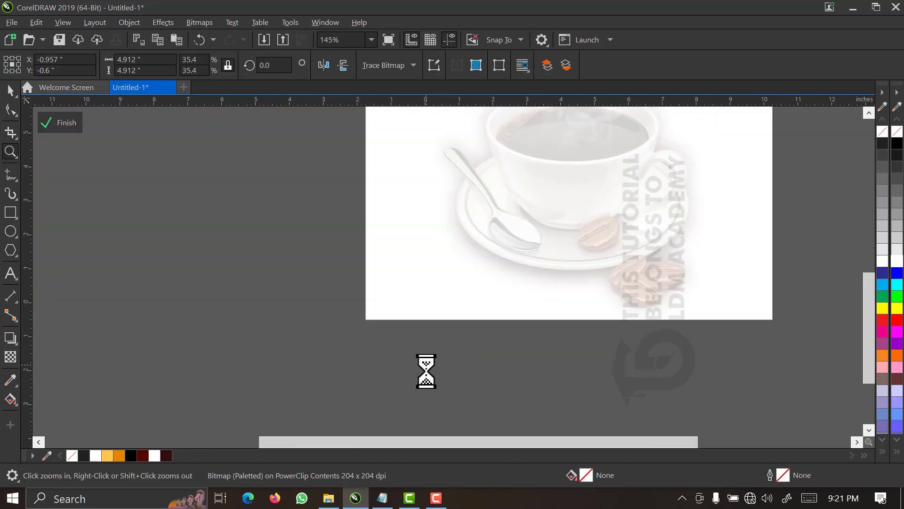
pyautogui.press('space')
pyautogui.moveTo(518, 402); pyautogui.dragTo(427, 354)
pyautogui.click(478, 397)
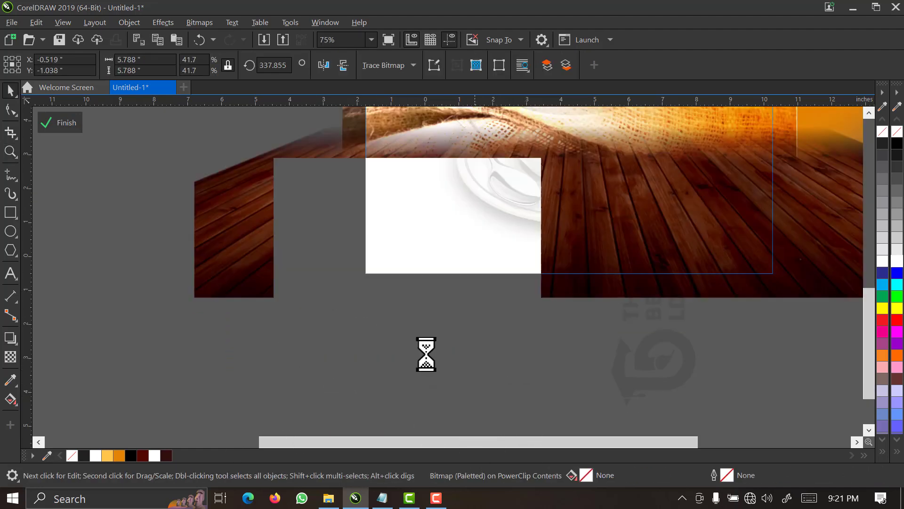
pyautogui.moveTo(410, 306); pyautogui.dragTo(411, 295)
pyautogui.moveTo(546, 415); pyautogui.dragTo(540, 418)
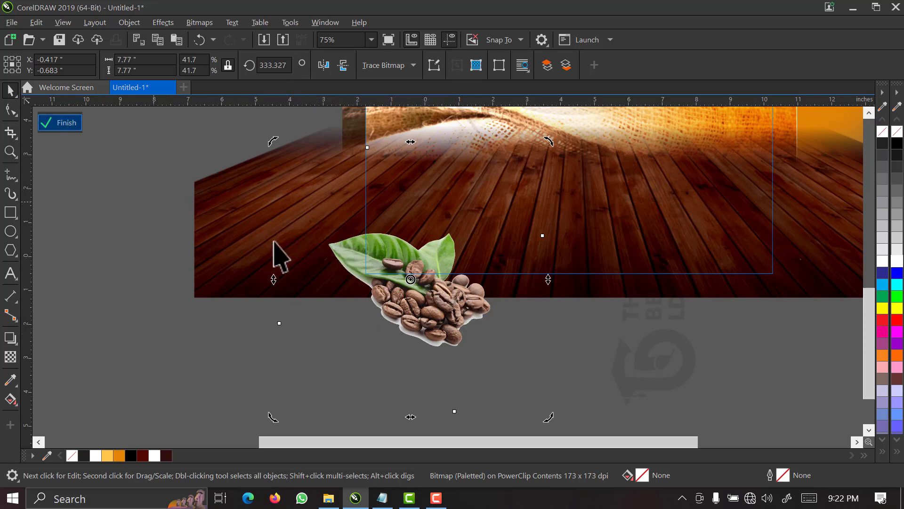
pyautogui.click(73, 125)
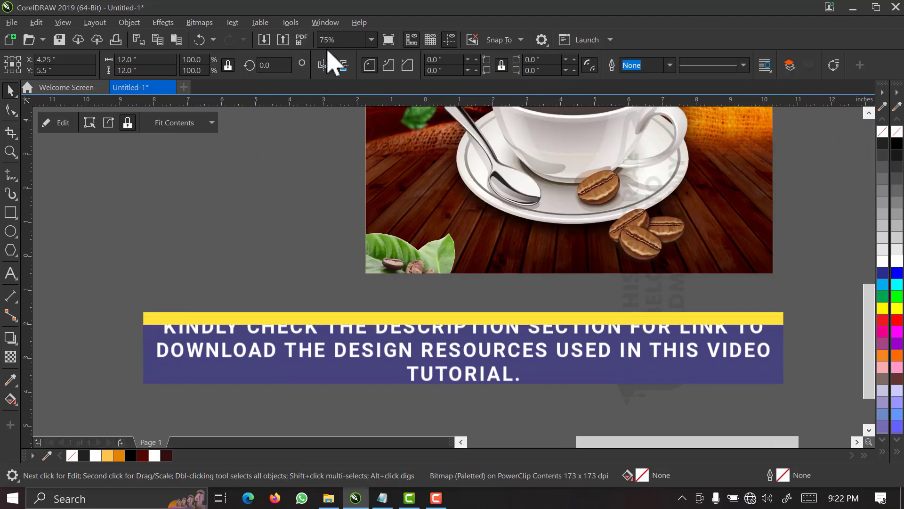
# - Switch to the text editor, copy the wording for the design, and paste it as artistic text on the empty area beside the page
pyautogui.click(372, 40)
pyautogui.click(365, 80)
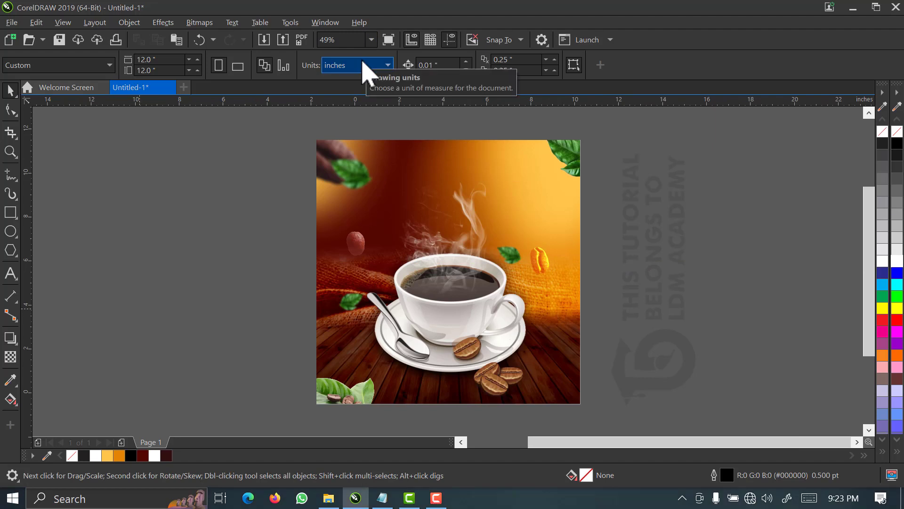
pyautogui.click(394, 207)
pyautogui.press('Escape')
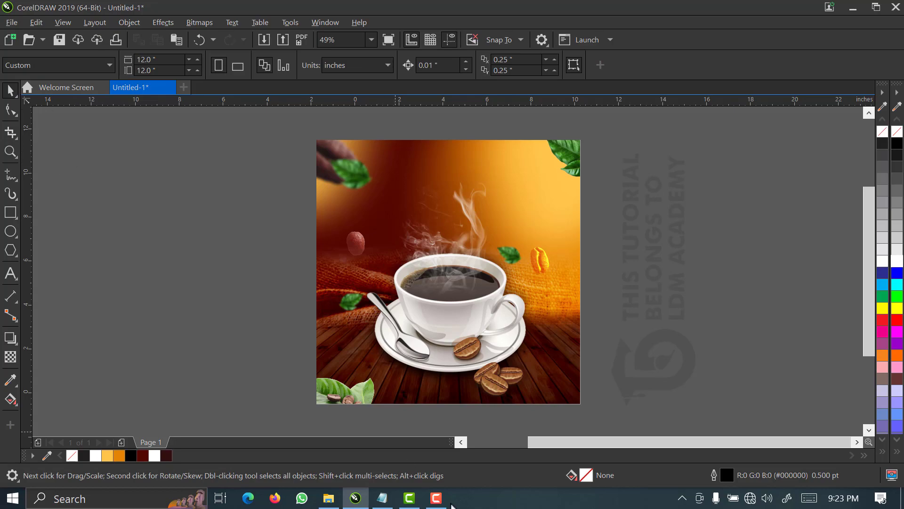
pyautogui.click(382, 498)
pyautogui.moveTo(99, 106); pyautogui.dragTo(4, 40)
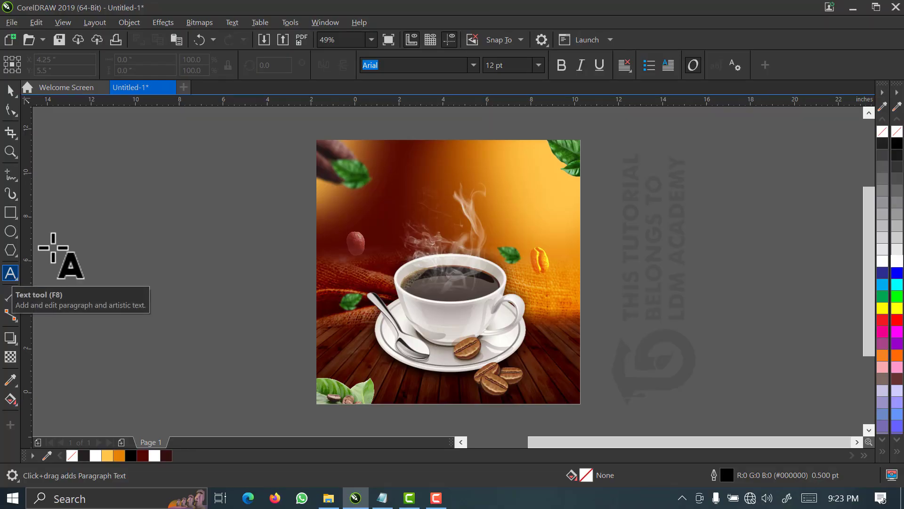
pyautogui.click(75, 184)
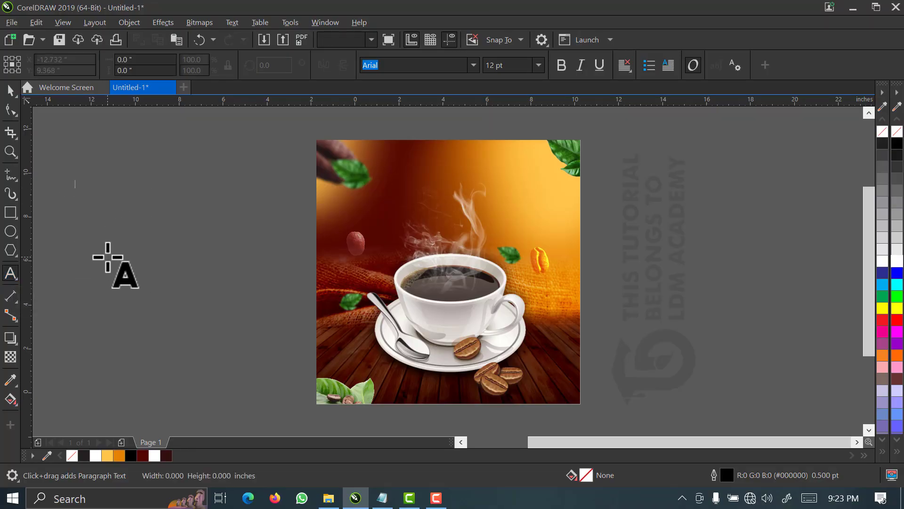
pyautogui.hotkey('ctrl', 'v')
# - Break the pasted text apart into separate lines and move "GOOD TATSE, GOOD MOOD" onto the upper part of the design
pyautogui.click(11, 89)
pyautogui.moveTo(101, 202); pyautogui.dragTo(201, 274)
pyautogui.hotkey('ctrl', 'k')
pyautogui.click(200, 273)
pyautogui.moveTo(200, 273); pyautogui.dragTo(423, 171)
# - Enlarge "Coffee Time" to about 94.2 pt, centre it below "GOOD TATSE, GOOD MOOD", and place "LABISTAR COFFEE" above that line
pyautogui.click(207, 281)
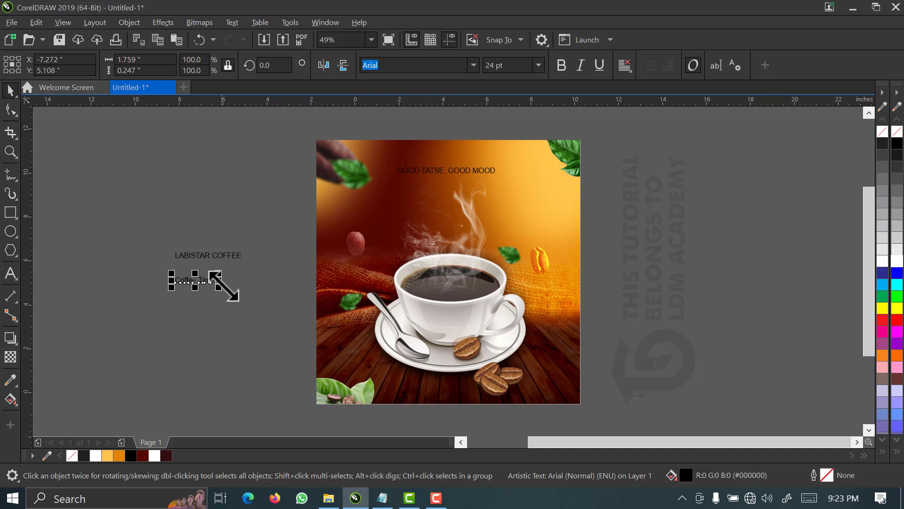
pyautogui.moveTo(211, 278); pyautogui.dragTo(469, 212)
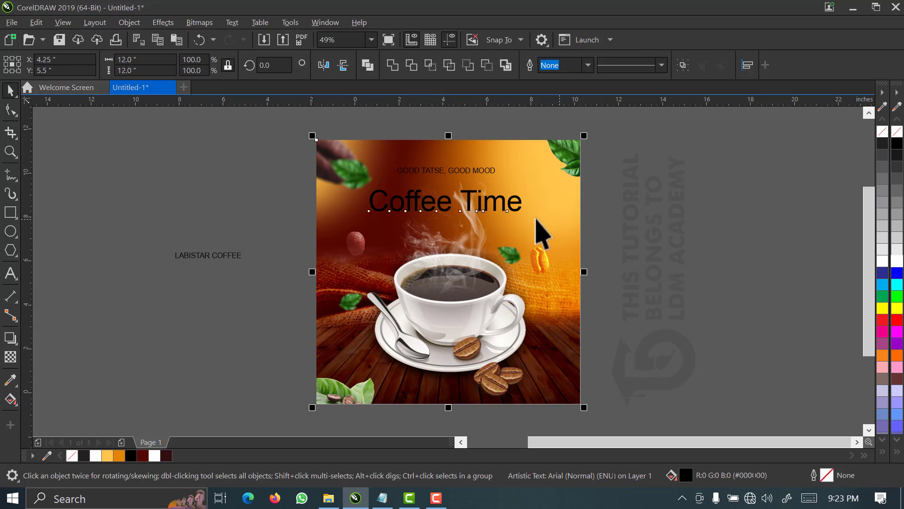
pyautogui.click(221, 256)
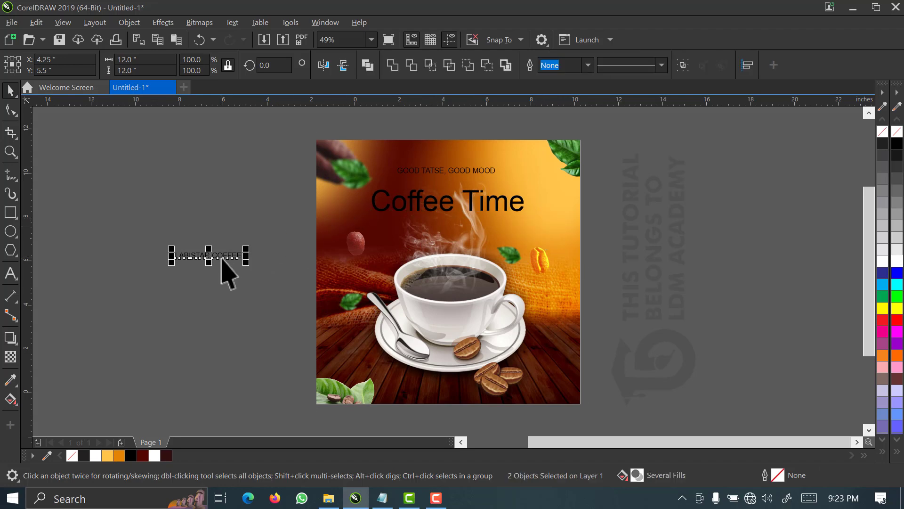
pyautogui.moveTo(221, 258); pyautogui.dragTo(458, 153)
# - Set the font of the "Coffee Time" text to Gisbon DEMO
pyautogui.press('z')
pyautogui.moveTo(565, 122); pyautogui.dragTo(355, 236)
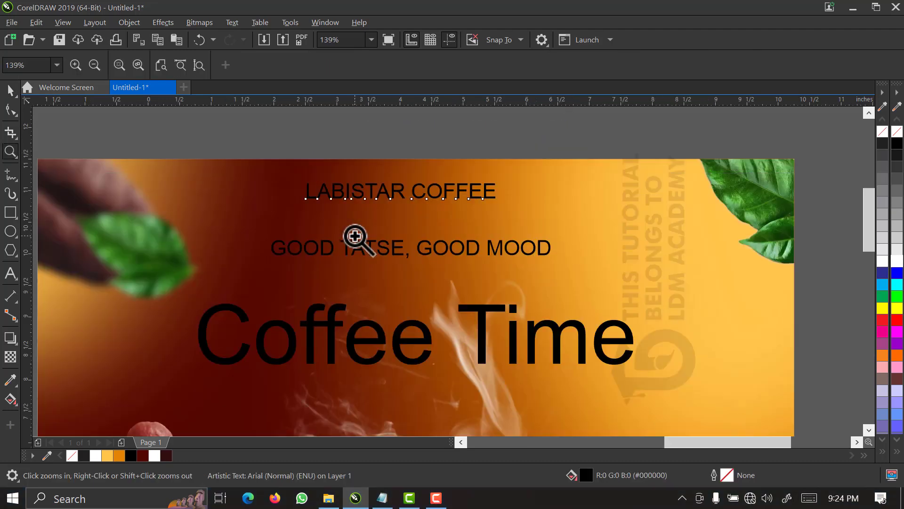
pyautogui.press('space')
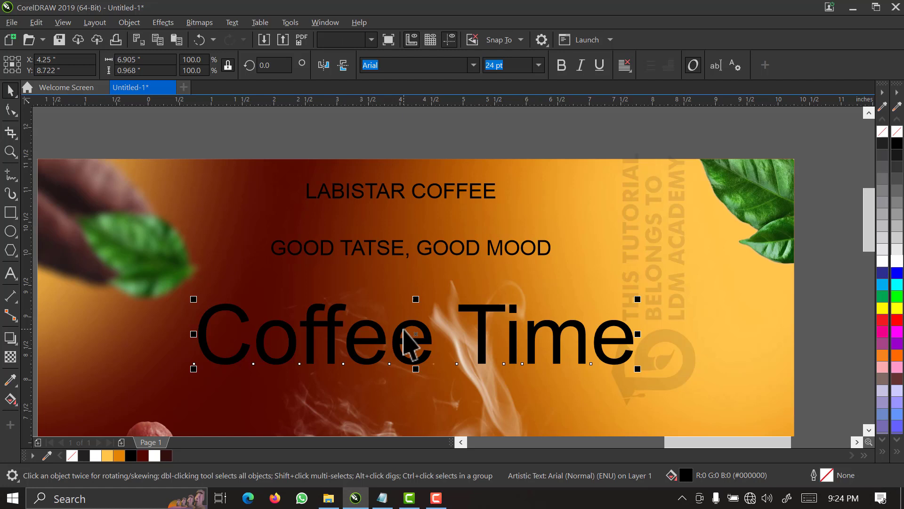
pyautogui.click(474, 65)
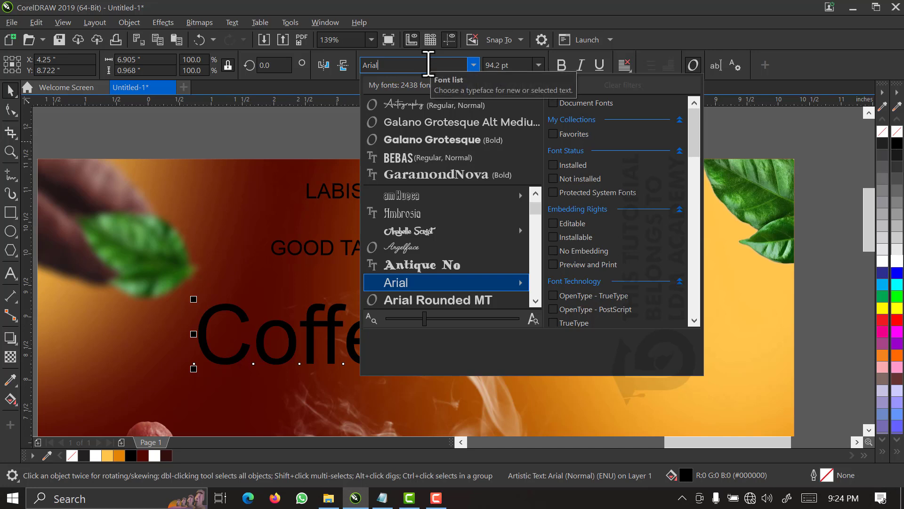
pyautogui.write('gisn')
pyautogui.press('BackSpace')
pyautogui.write('b')
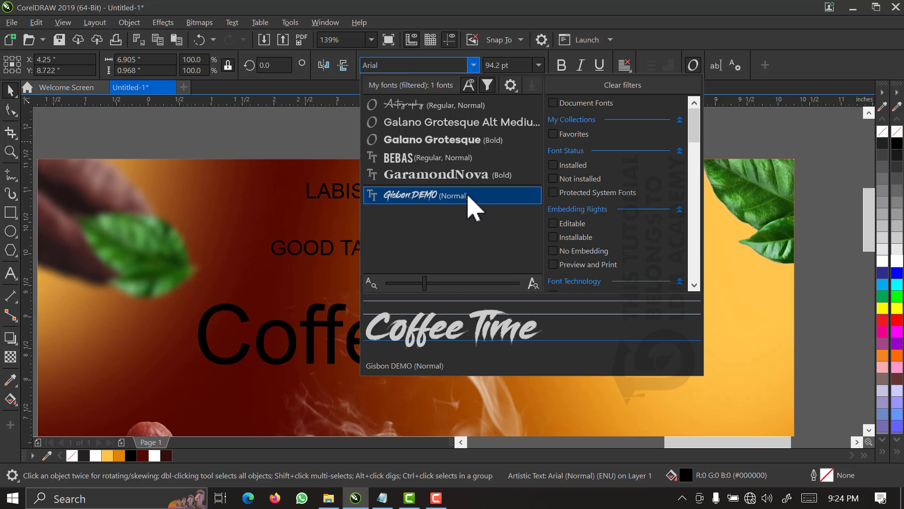
pyautogui.click(468, 195)
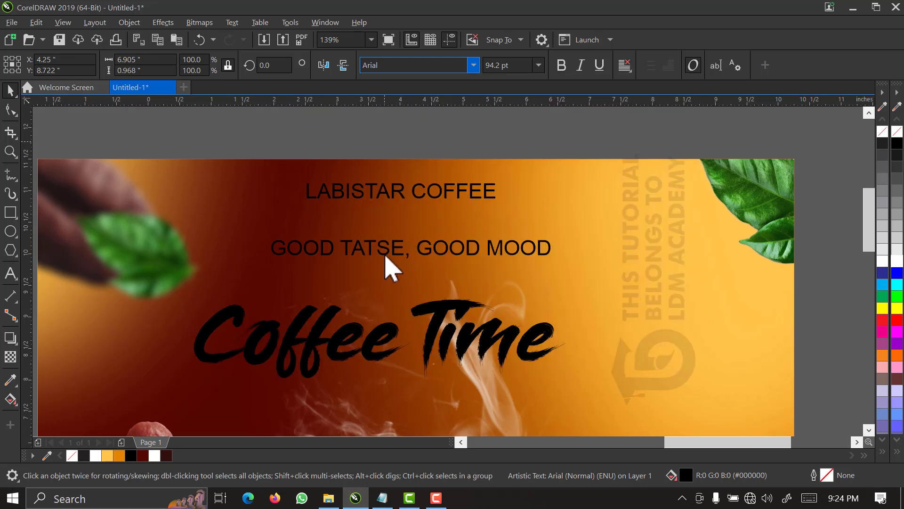
# - Set the "GOOD TATSE, GOOD MOOD" text to Hallmarke Condensed Black and fill it with white
pyautogui.click(474, 68)
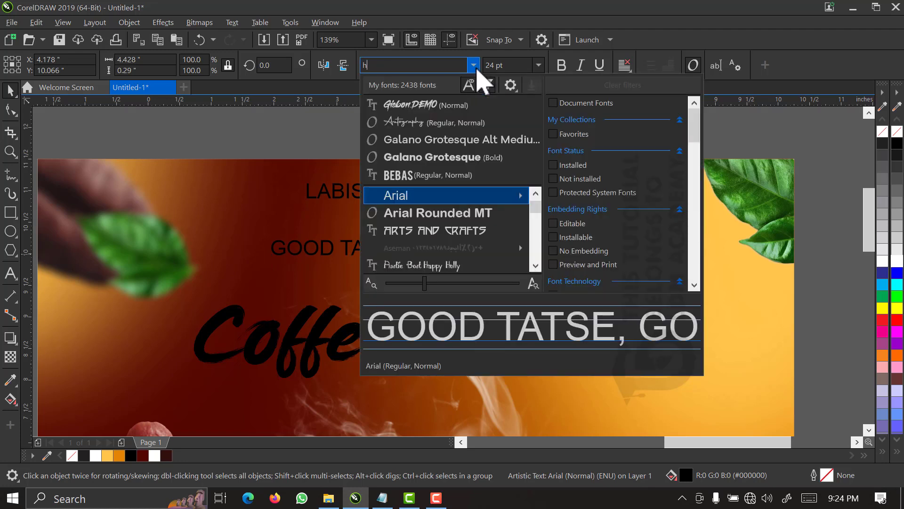
pyautogui.write('hallmar')
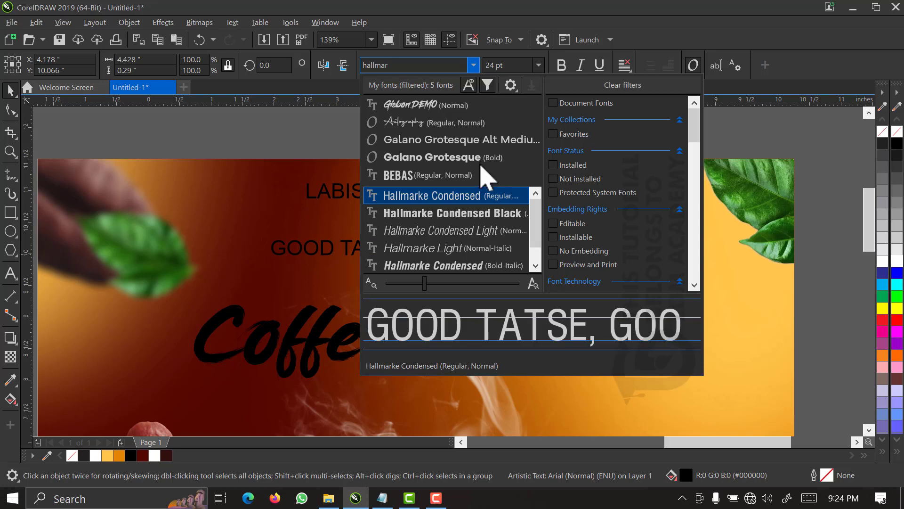
pyautogui.click(490, 196)
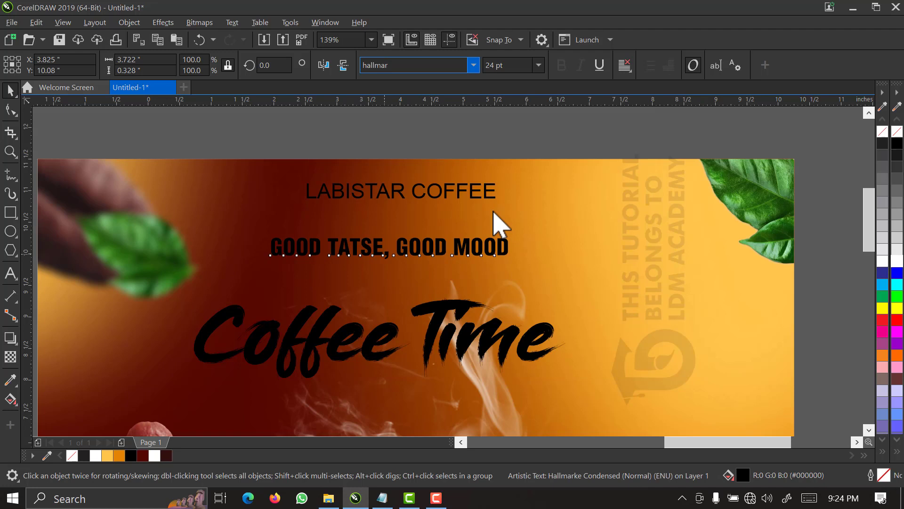
pyautogui.press('Return')
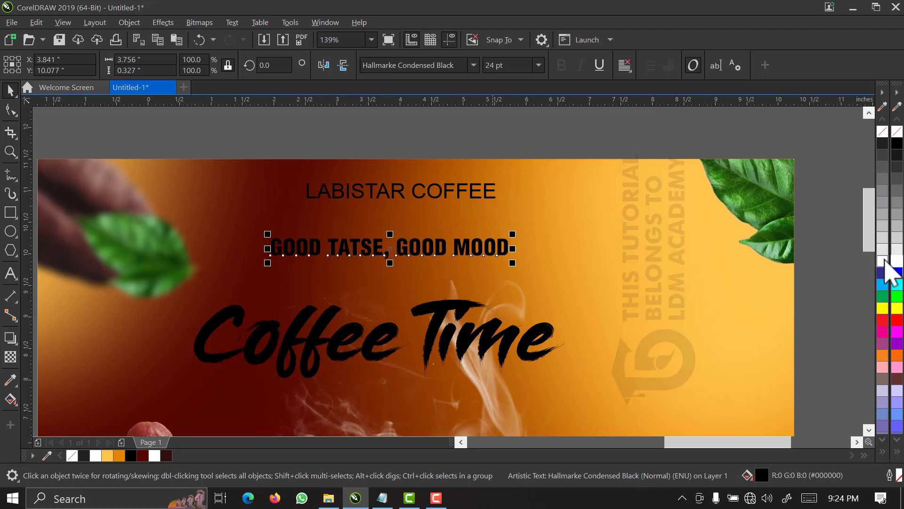
pyautogui.click(883, 260)
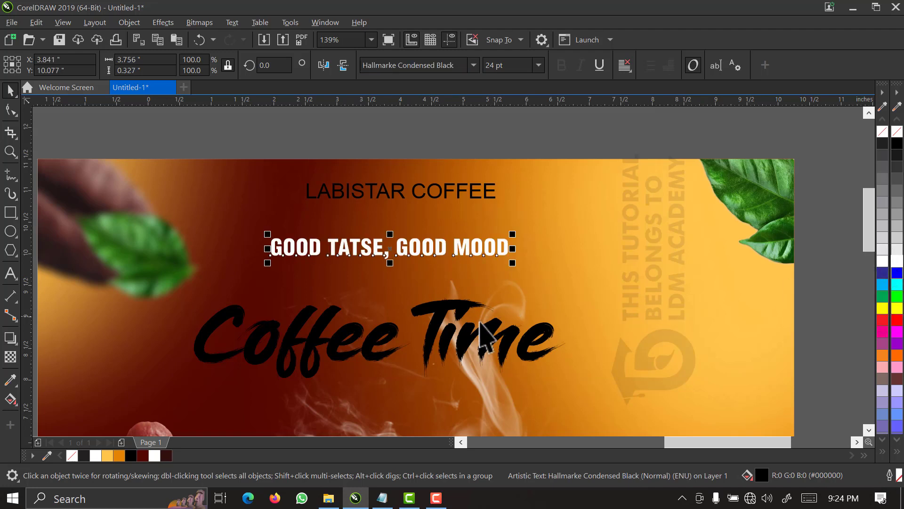
# - Fill the "Coffee Time" text with white, scale it to about 118.8%, and centre it horizontally on the background square
pyautogui.click(480, 333)
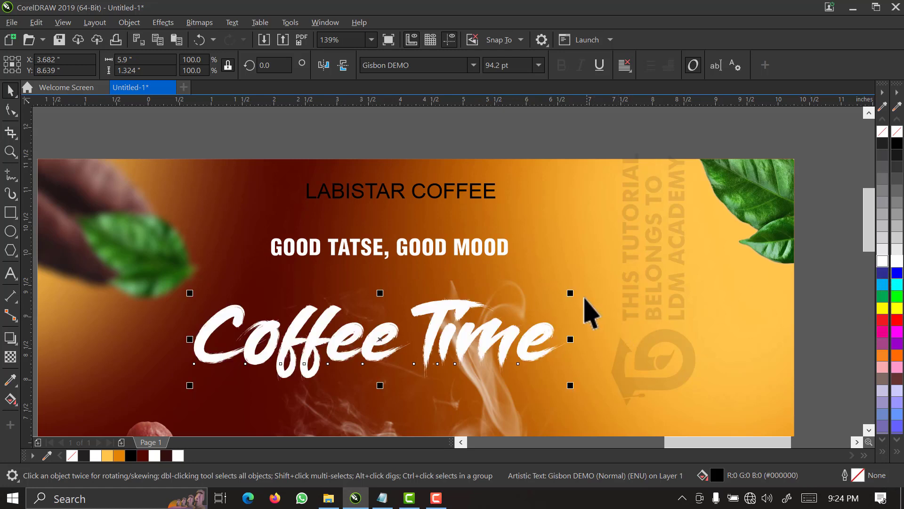
pyautogui.moveTo(572, 292); pyautogui.dragTo(606, 277)
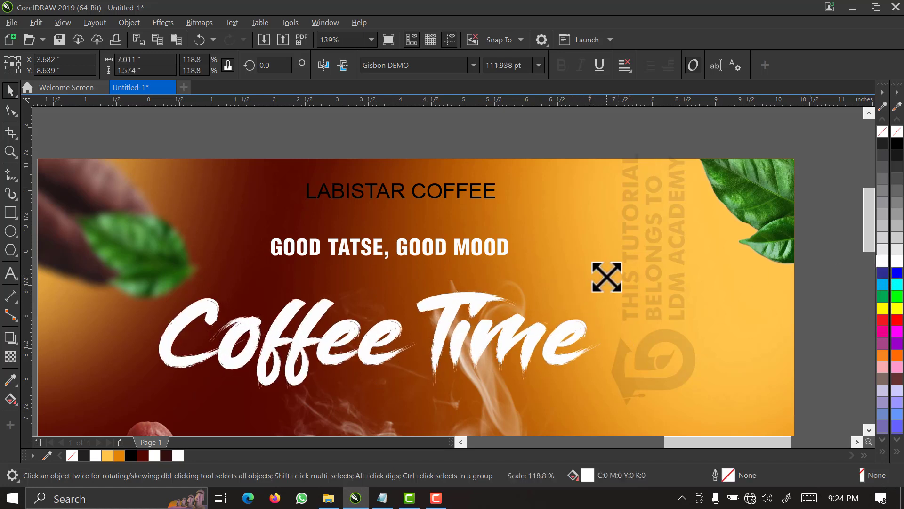
pyautogui.keyDown('shift'); pyautogui.click(676, 320); pyautogui.keyUp('shift')
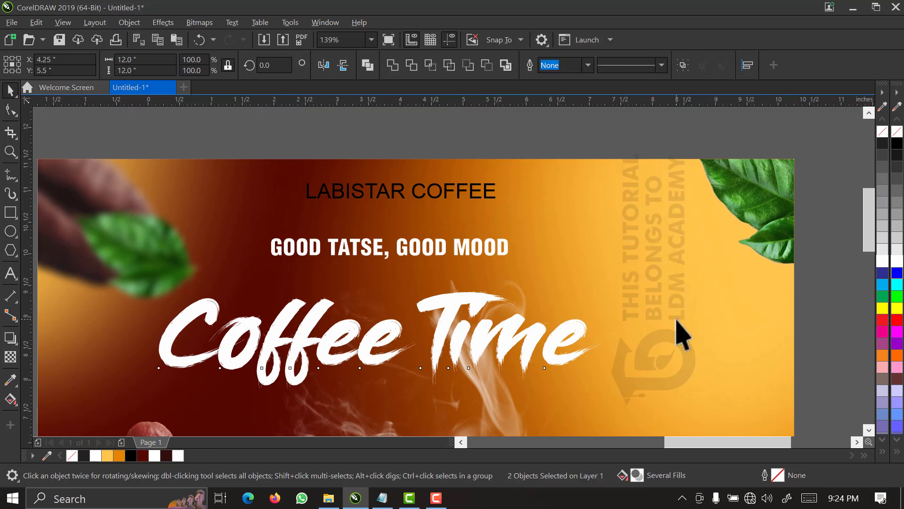
pyautogui.press('c')
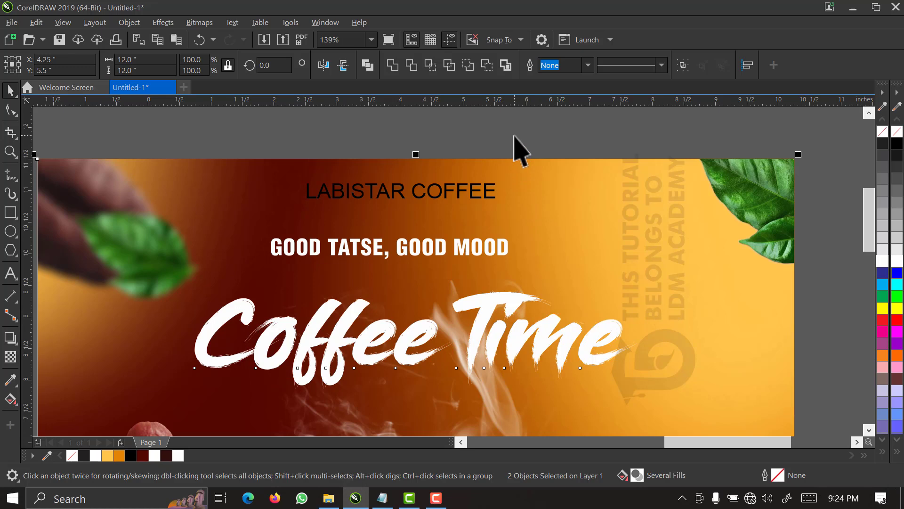
# - Enlarge "GOOD TATSE, GOOD MOOD" to about 26.3 pt, place it just above "Coffee Time", and centre it horizontally on the background square
pyautogui.click(492, 251)
pyautogui.moveTo(489, 248); pyautogui.dragTo(536, 243)
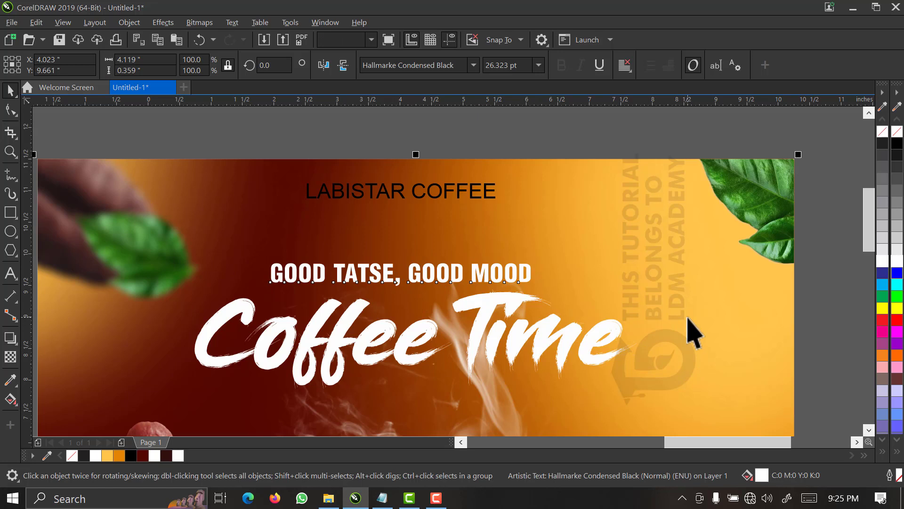
pyautogui.hotkey('ctrl', 'a')
pyautogui.press('c')
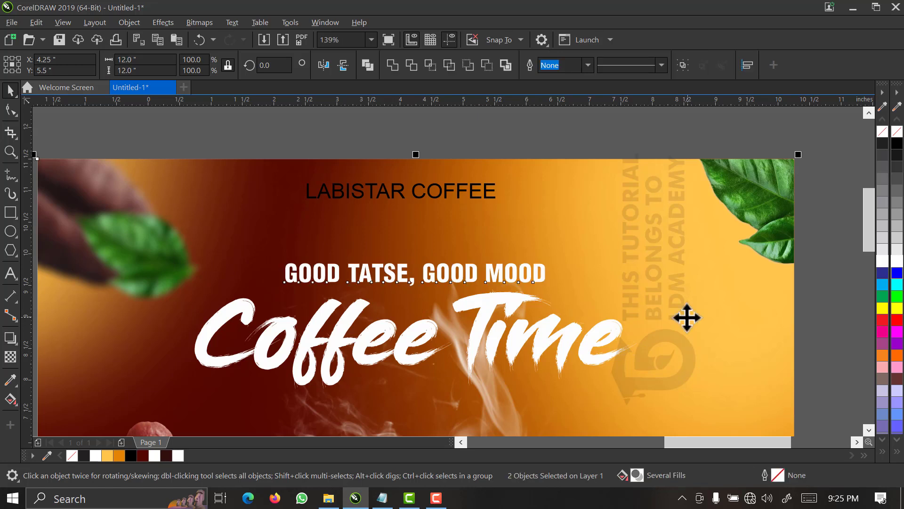
# - Shrink "LABISTAR COFFEE" to about 13.1 pt, set it to Hallmarke Condensed Bold-Italic, and fill it with white
pyautogui.click(473, 191)
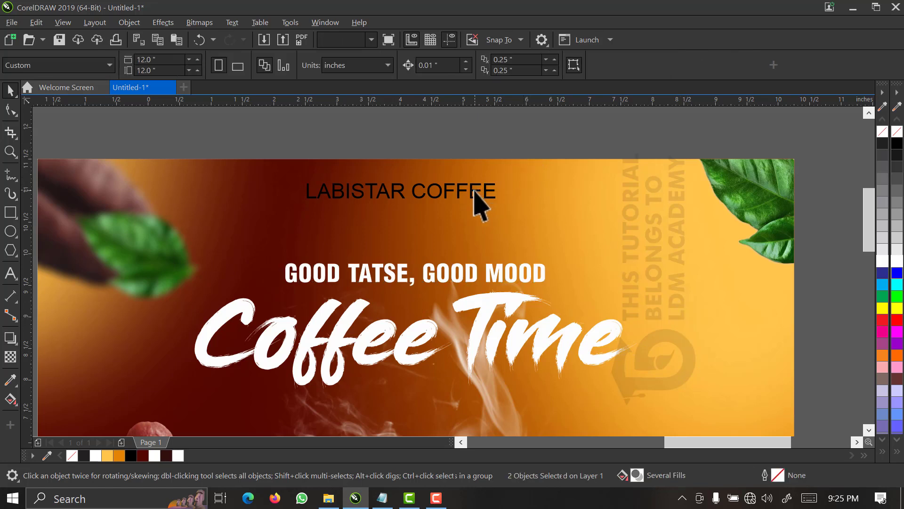
pyautogui.moveTo(501, 206); pyautogui.dragTo(414, 227)
pyautogui.click(474, 69)
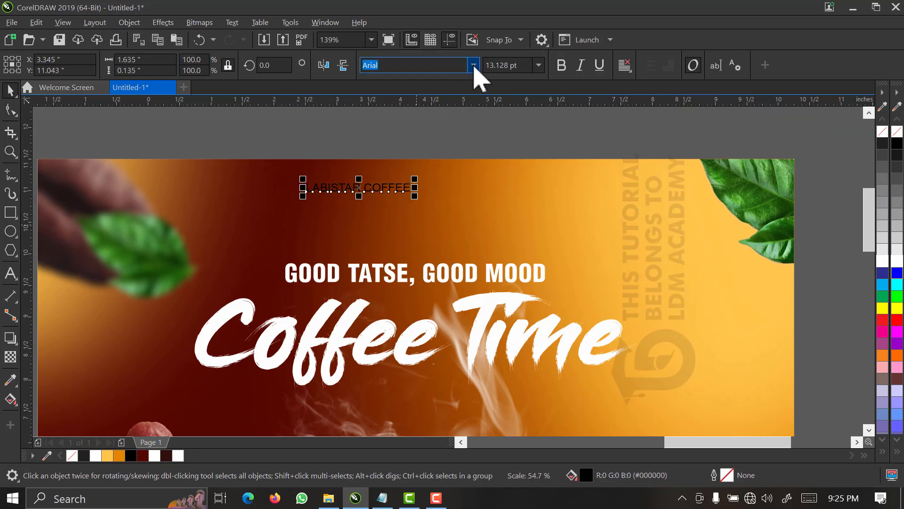
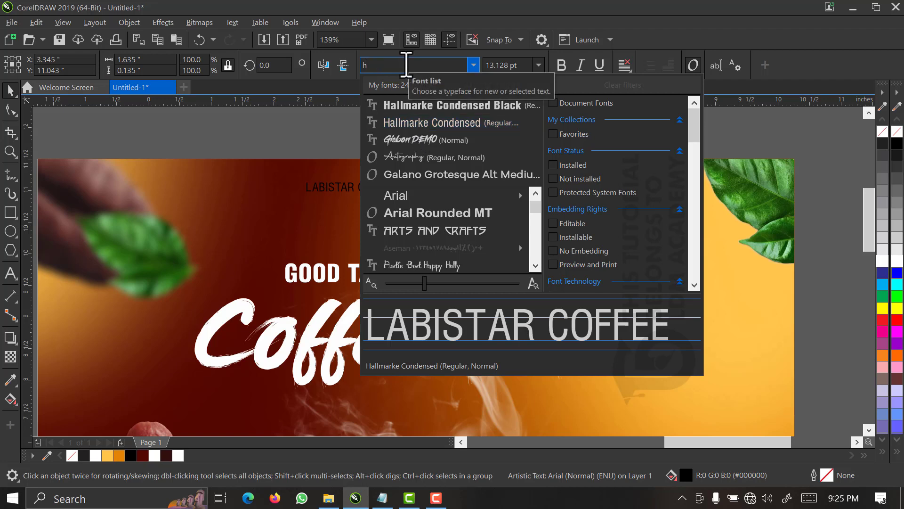
pyautogui.write('allma')
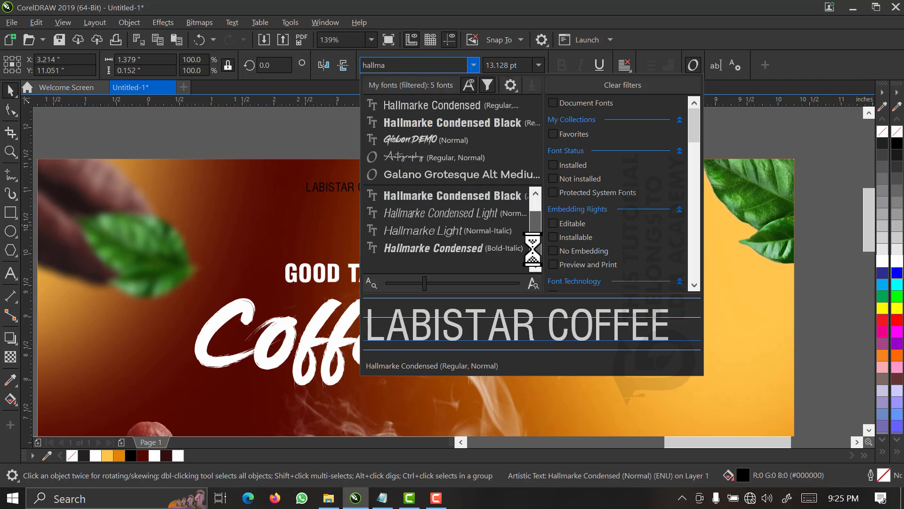
pyautogui.click(535, 265)
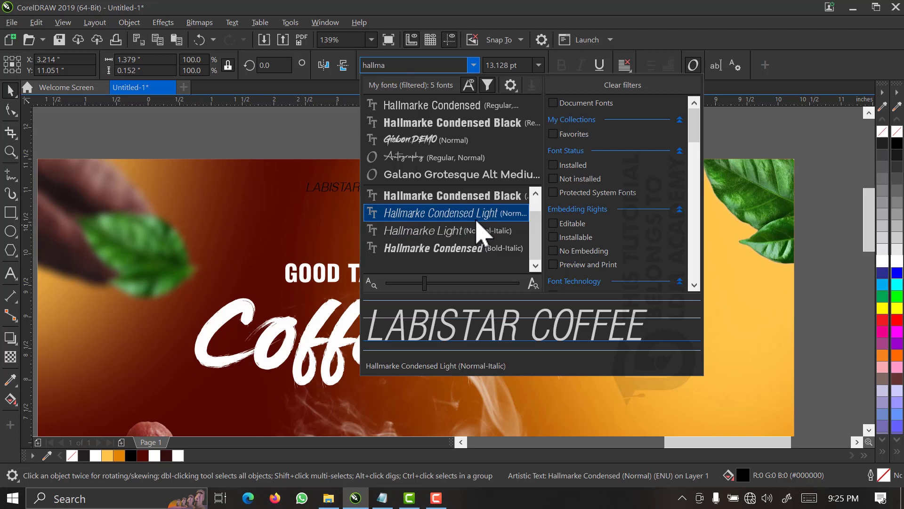
pyautogui.click(471, 248)
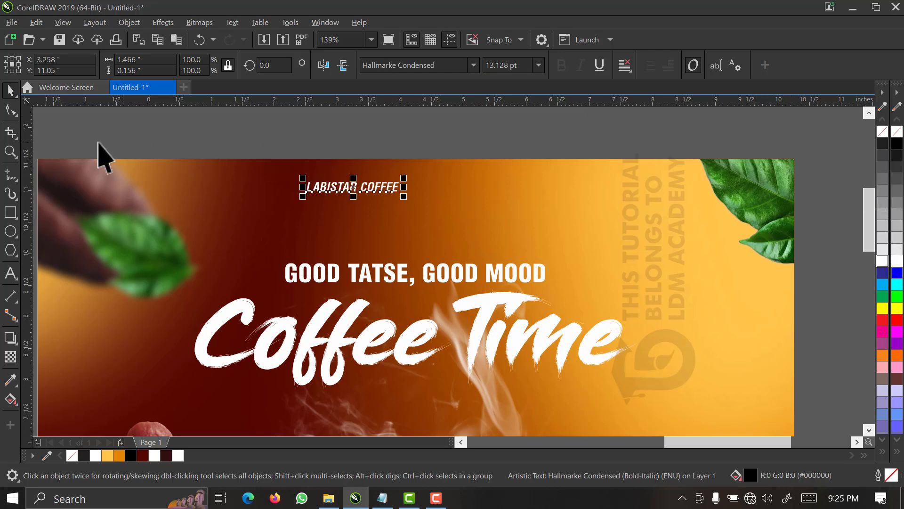
# - Widen the letter spacing of "LABISTAR COFFEE" to spread it along one line, and centre it horizontally on the background square
pyautogui.click(10, 111)
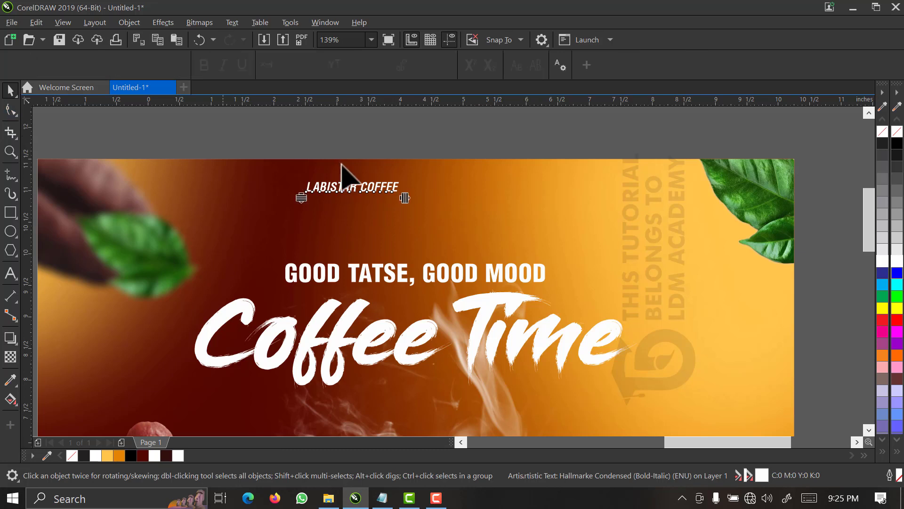
pyautogui.moveTo(419, 201); pyautogui.dragTo(548, 203)
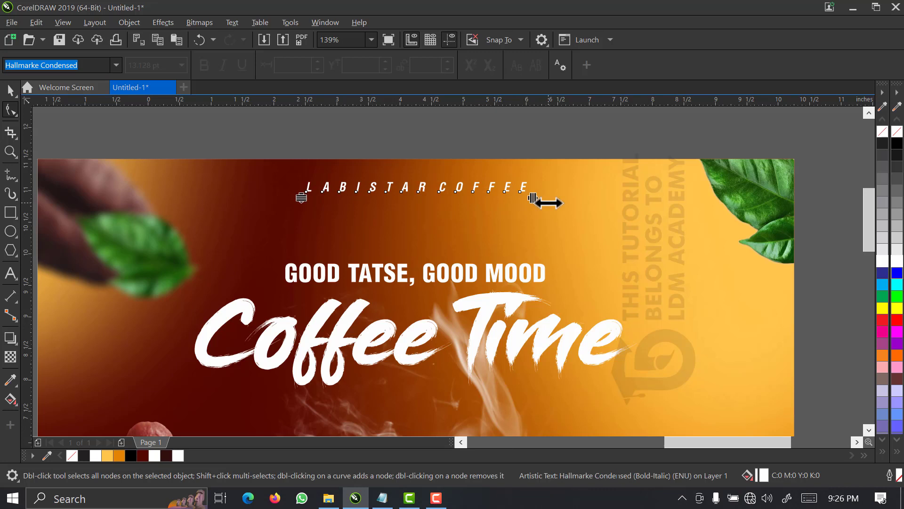
pyautogui.press('space')
pyautogui.press('space')
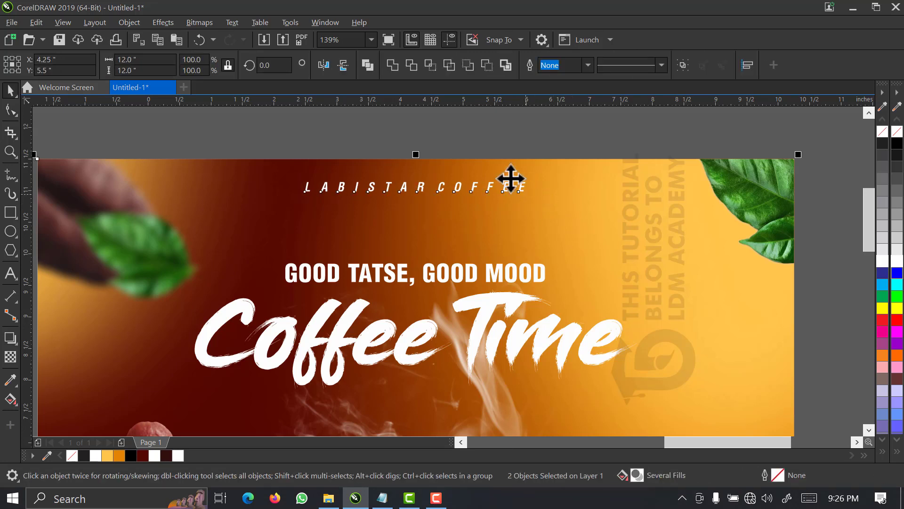
# - Move the tapered brush stroke from beside the page to just beneath "Time", fill it with white, and fine-tune its position as an underline
pyautogui.click(372, 40)
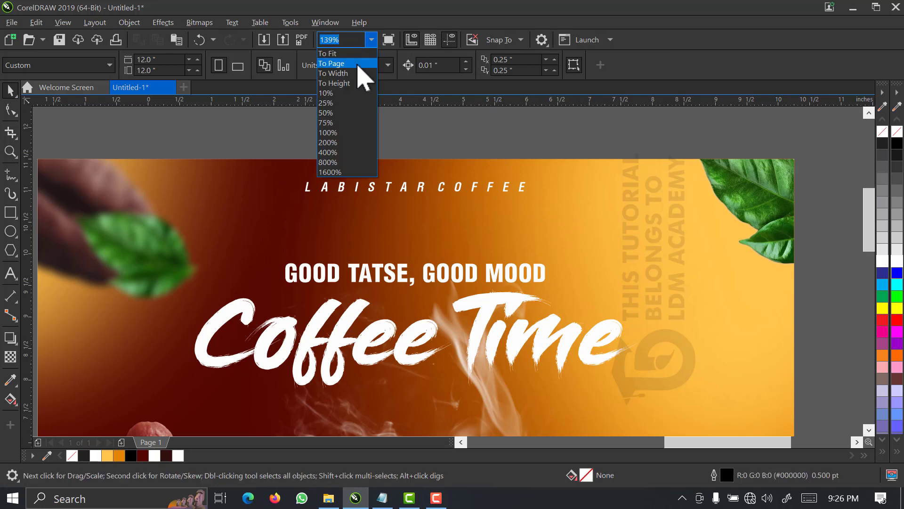
pyautogui.click(356, 64)
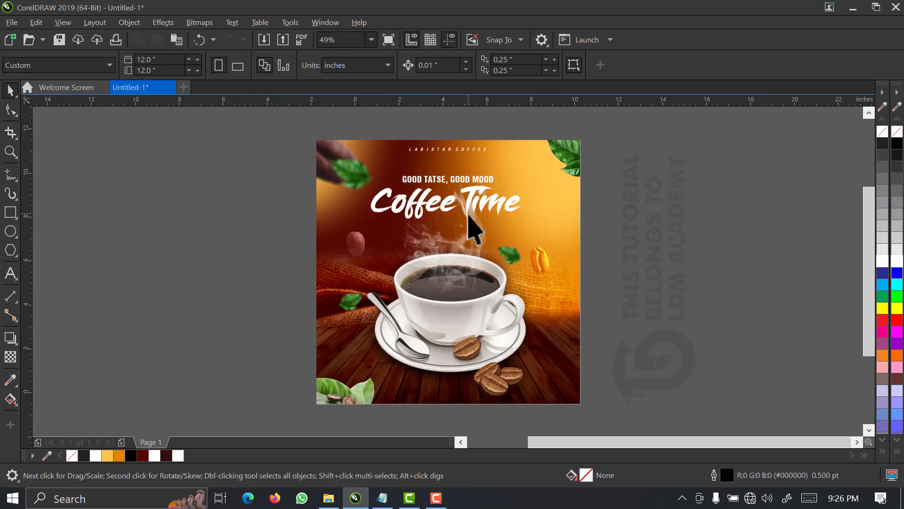
pyautogui.scroll(-2, 443, 244)
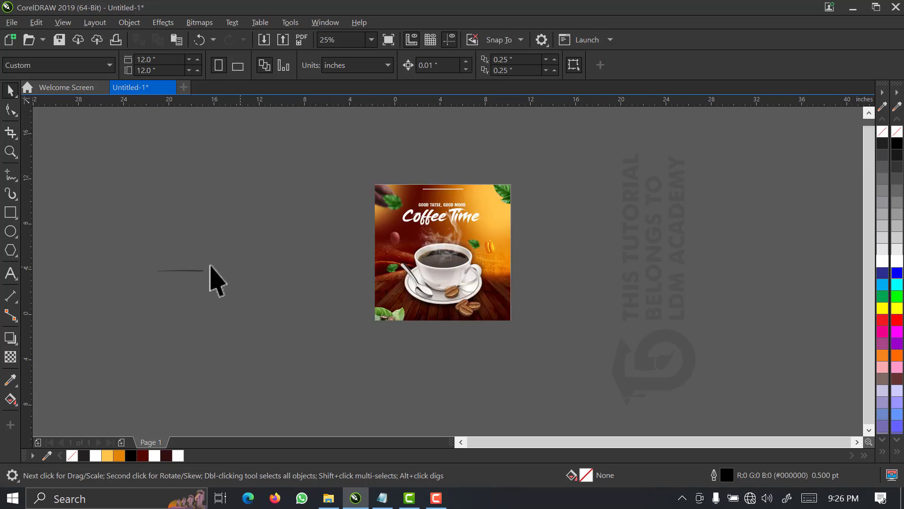
pyautogui.moveTo(179, 270); pyautogui.dragTo(455, 222)
pyautogui.press('z')
pyautogui.click(377, 245)
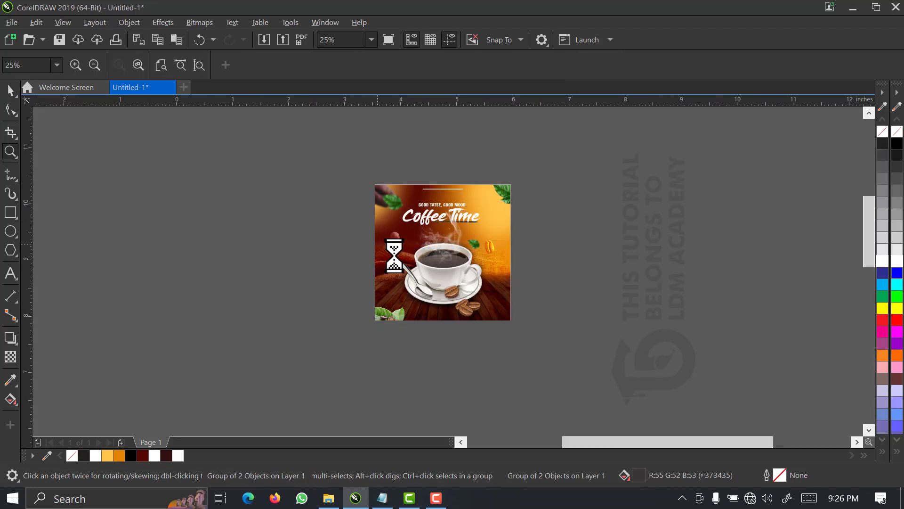
pyautogui.press('space')
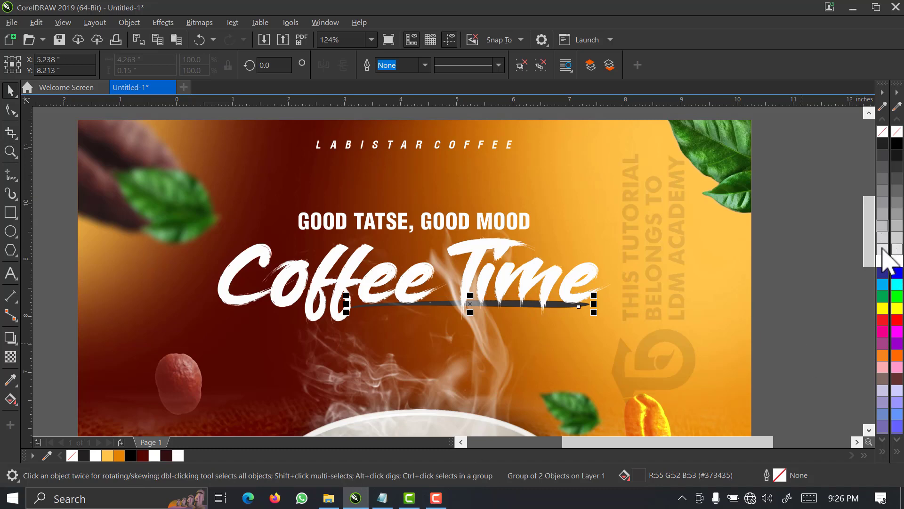
pyautogui.click(883, 261)
pyautogui.moveTo(469, 302); pyautogui.dragTo(472, 310)
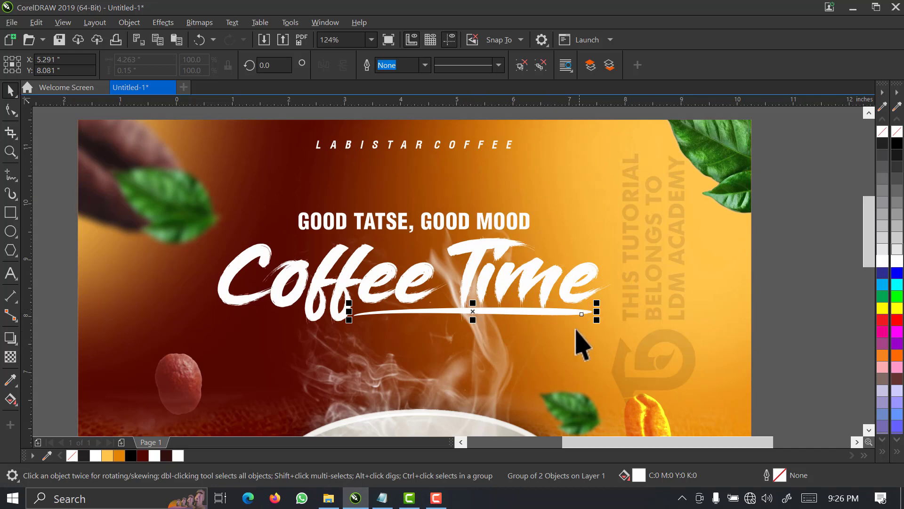
pyautogui.press('z')
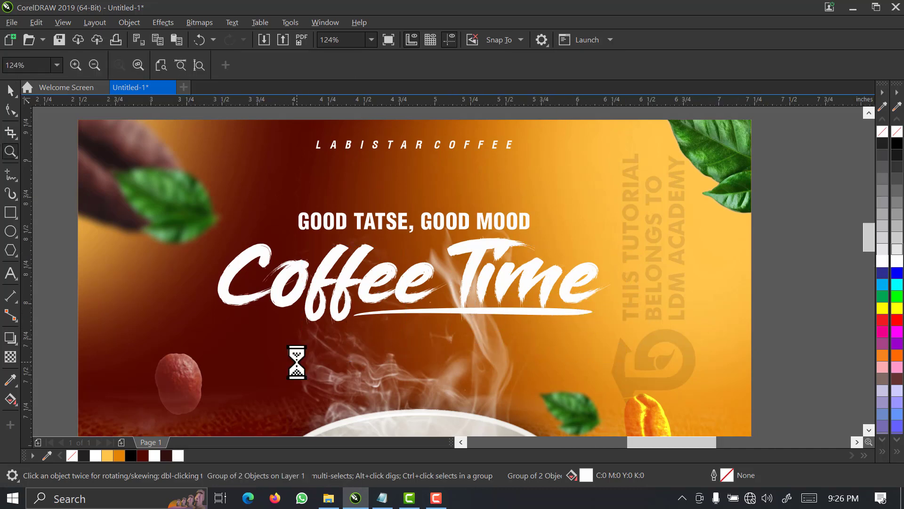
pyautogui.rightClick(367, 319)
pyautogui.press('space')
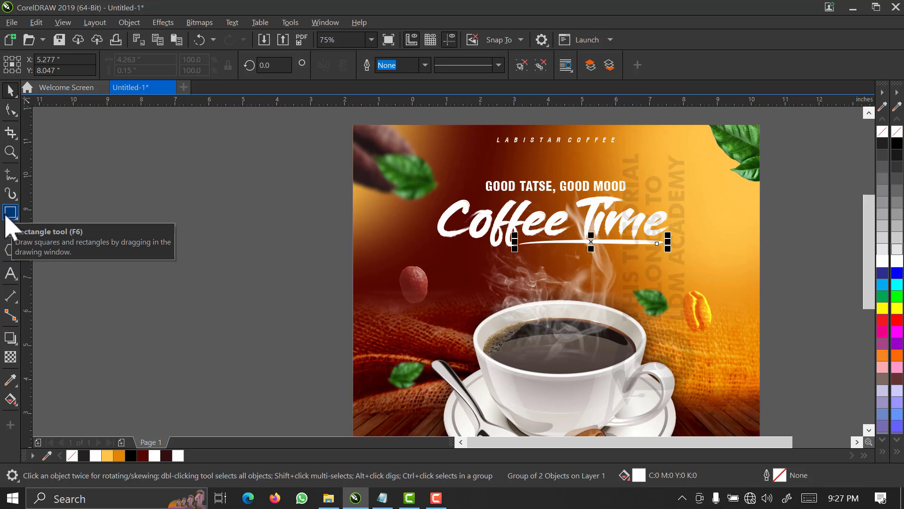
# - Draw a thin, tapered stroke outline about 5.35 in wide below the "Coffee Time" text with the Pen tool
pyautogui.click(19, 183)
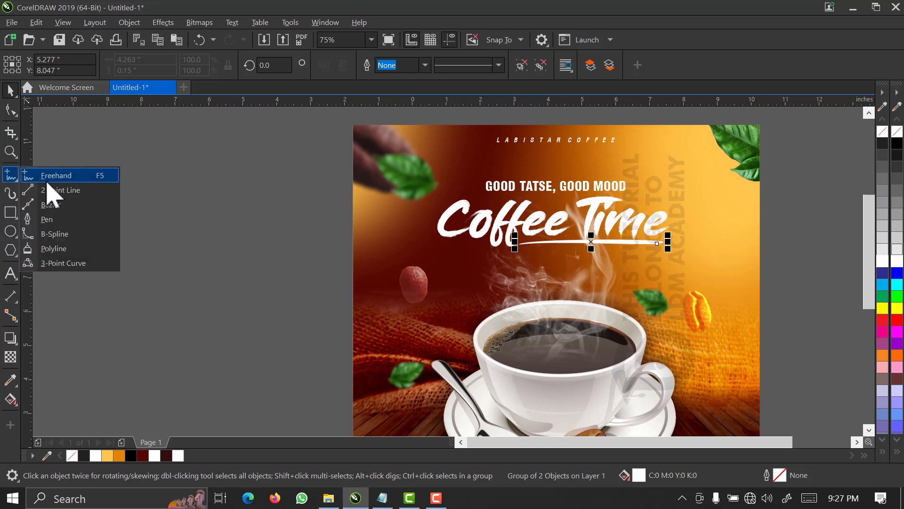
pyautogui.click(53, 220)
pyautogui.moveTo(524, 258); pyautogui.dragTo(661, 256)
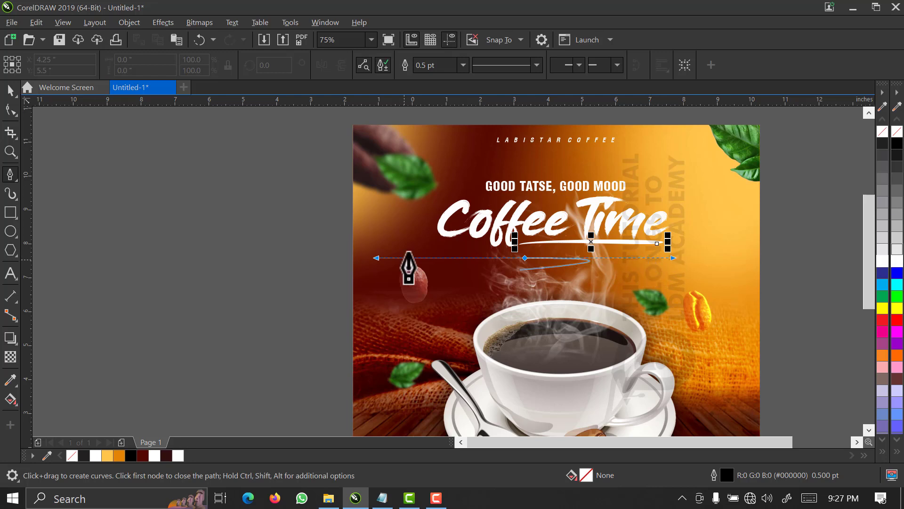
pyautogui.click(386, 275)
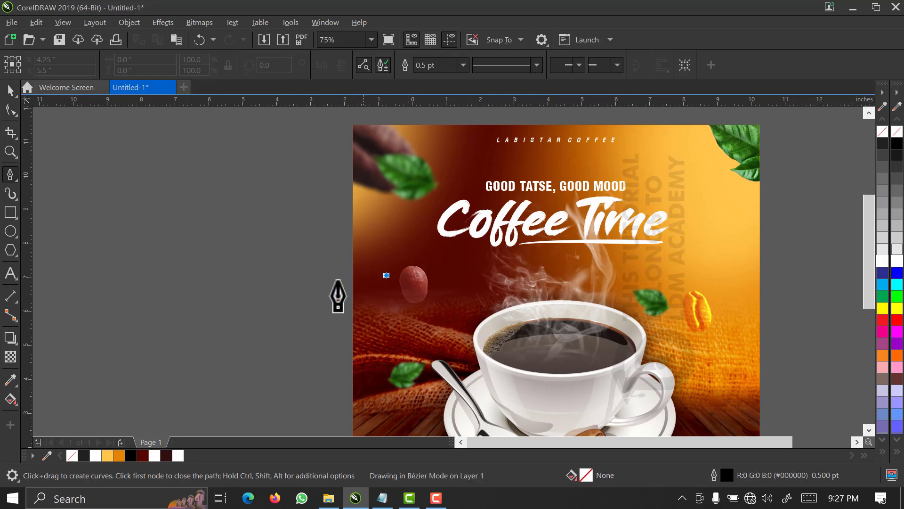
pyautogui.click(529, 258)
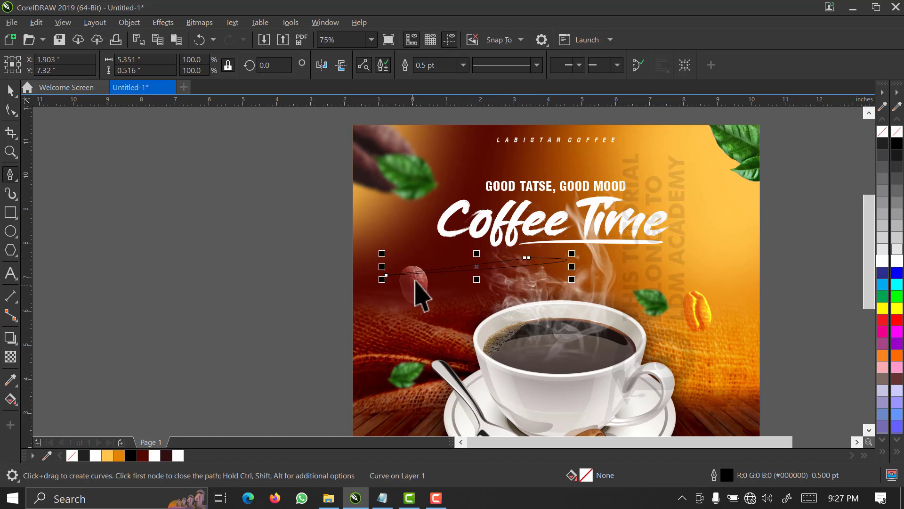
pyautogui.press('space')
pyautogui.scroll(1, 535, 255)
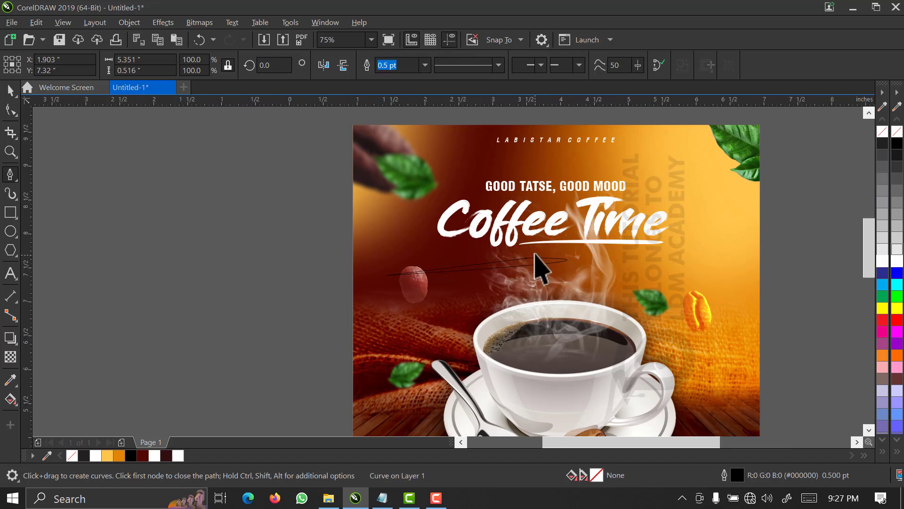
# - Join the two open end nodes of the pen-drawn stroke to close it, and fill the shape with black
pyautogui.press('space')
pyautogui.scroll(2, 516, 267)
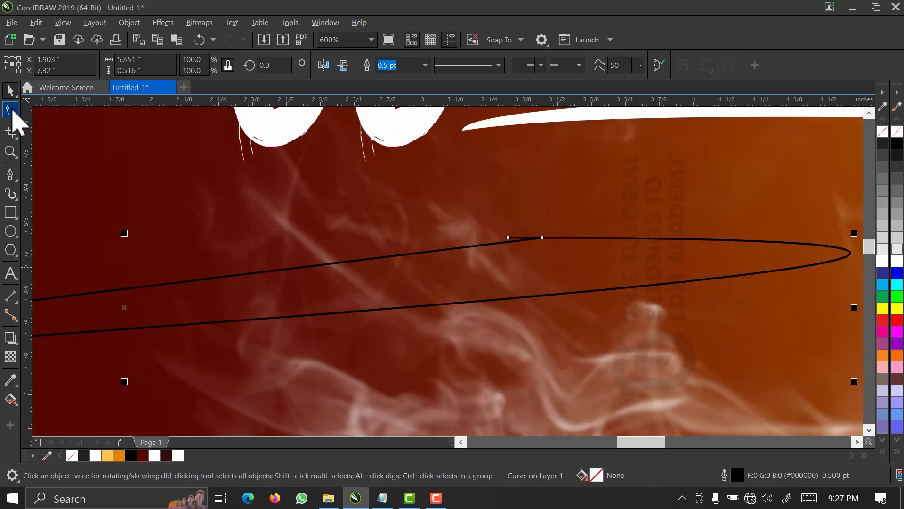
pyautogui.click(11, 110)
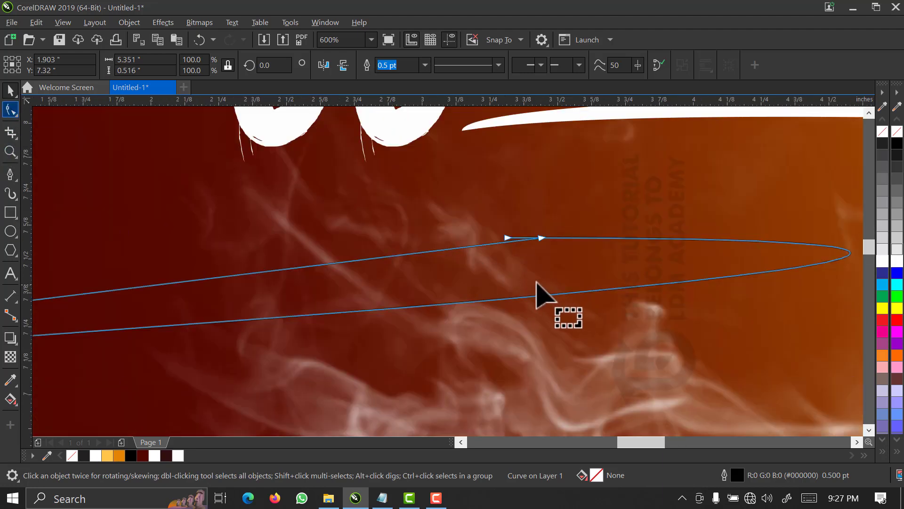
pyautogui.moveTo(496, 243); pyautogui.dragTo(506, 242)
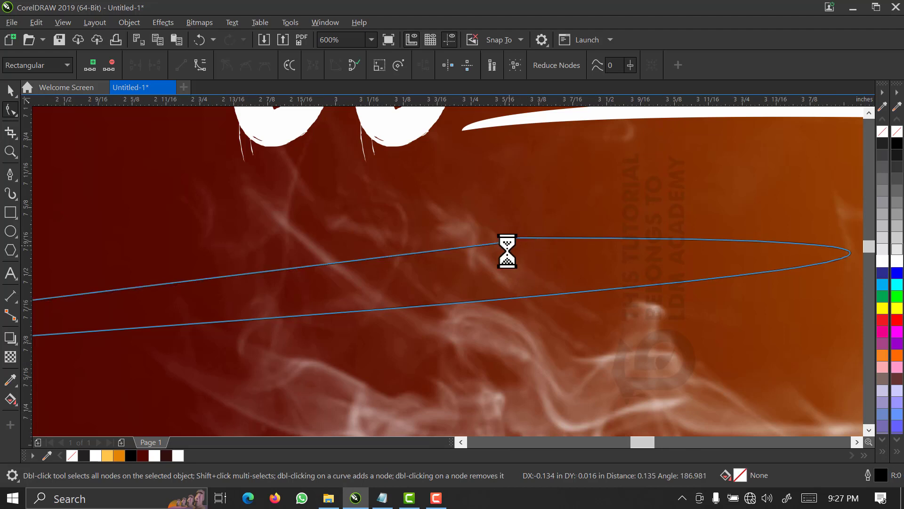
pyautogui.scroll(2, 506, 252)
pyautogui.moveTo(502, 242); pyautogui.dragTo(505, 231)
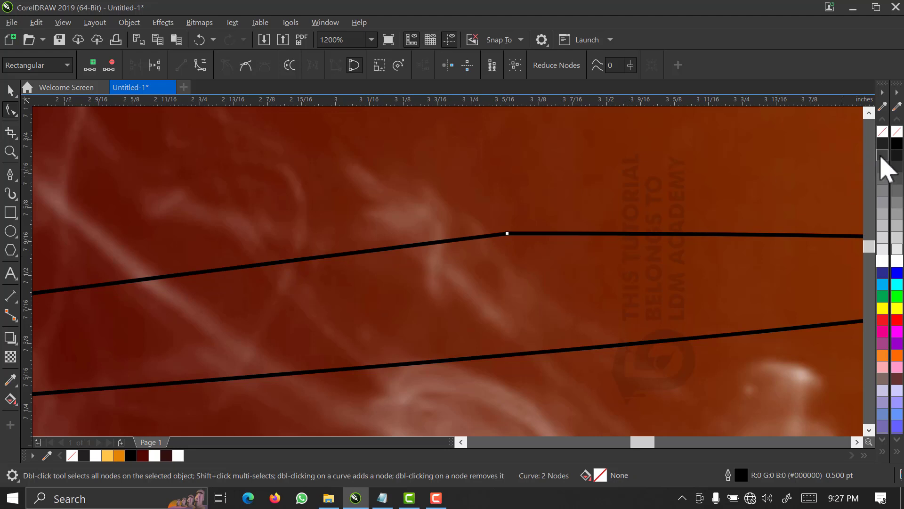
pyautogui.press('space')
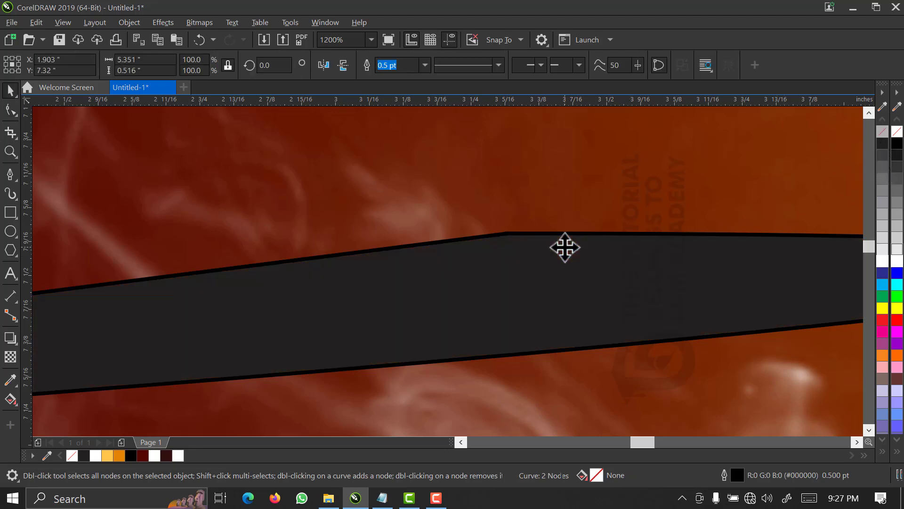
pyautogui.scroll(-1, 565, 247)
pyautogui.scroll(-1, 565, 247)
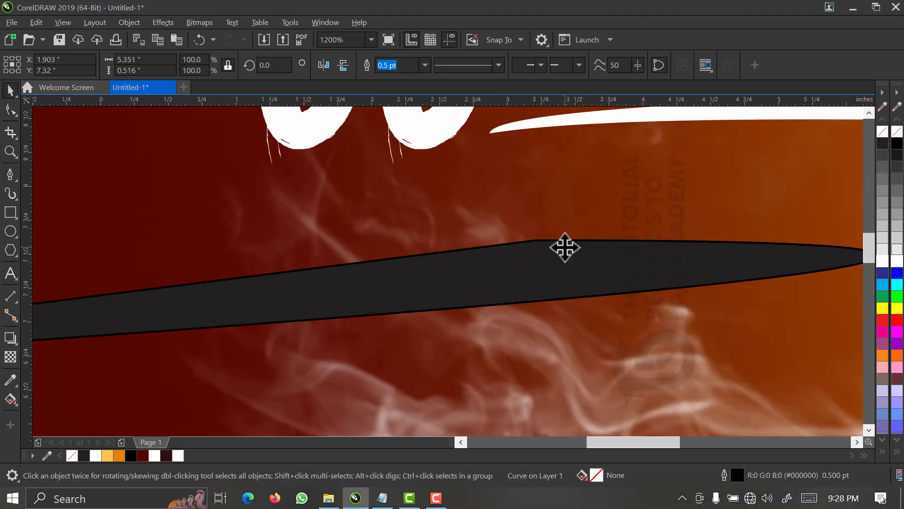
pyautogui.scroll(-1, 563, 248)
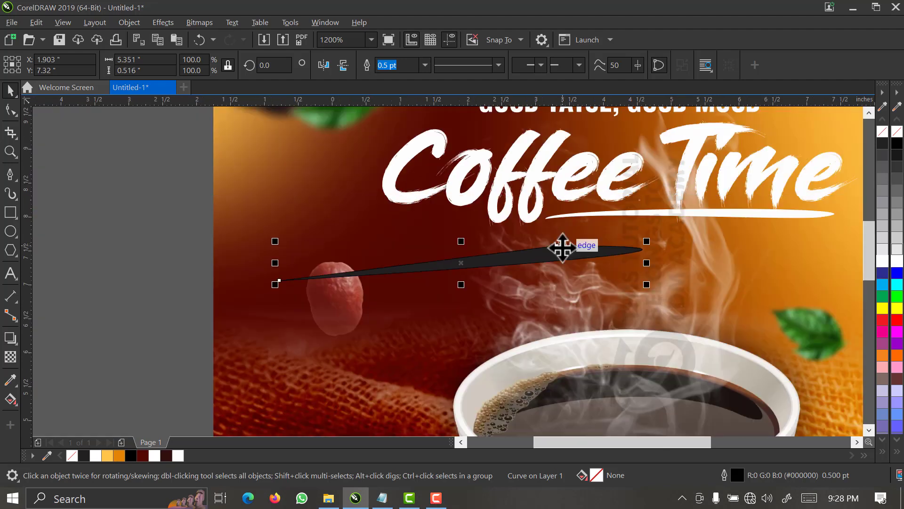
# - Try reshaping the black pen-drawn stroke by editing its end nodes, and delete it from the design
pyautogui.click(11, 110)
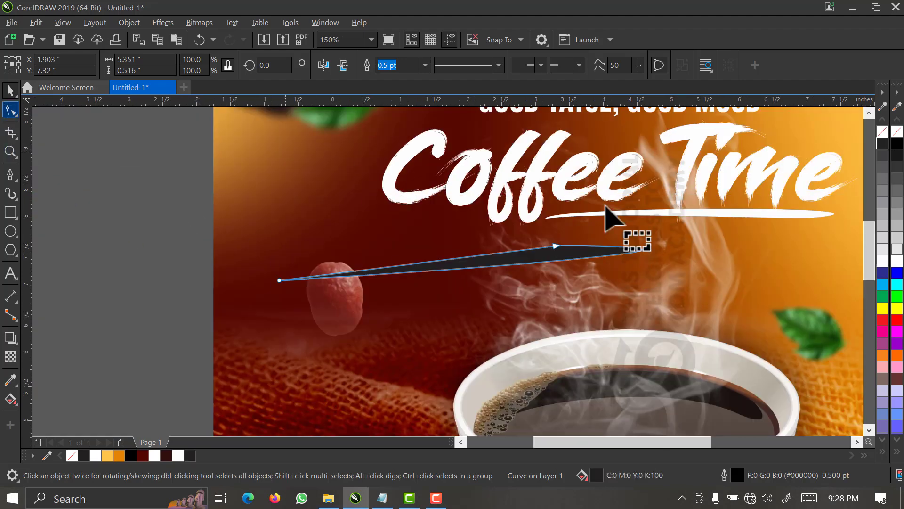
pyautogui.doubleClick(556, 247)
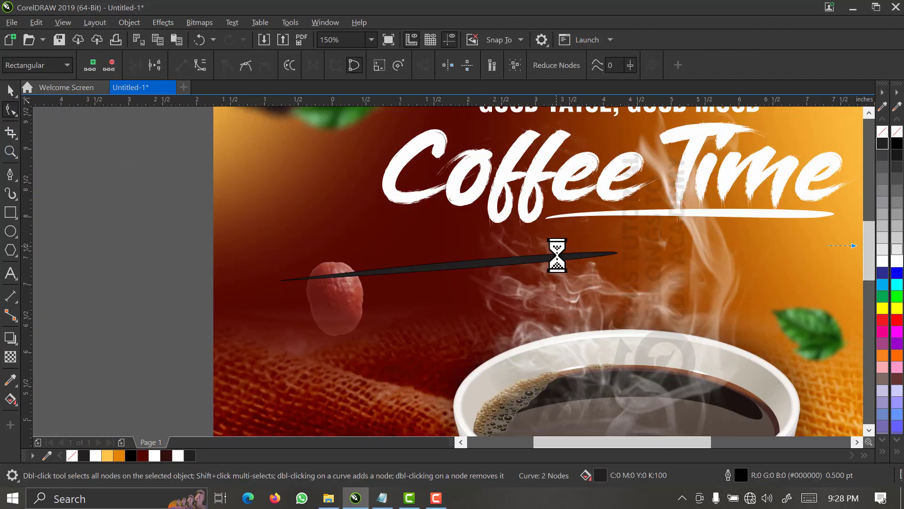
pyautogui.click(281, 281)
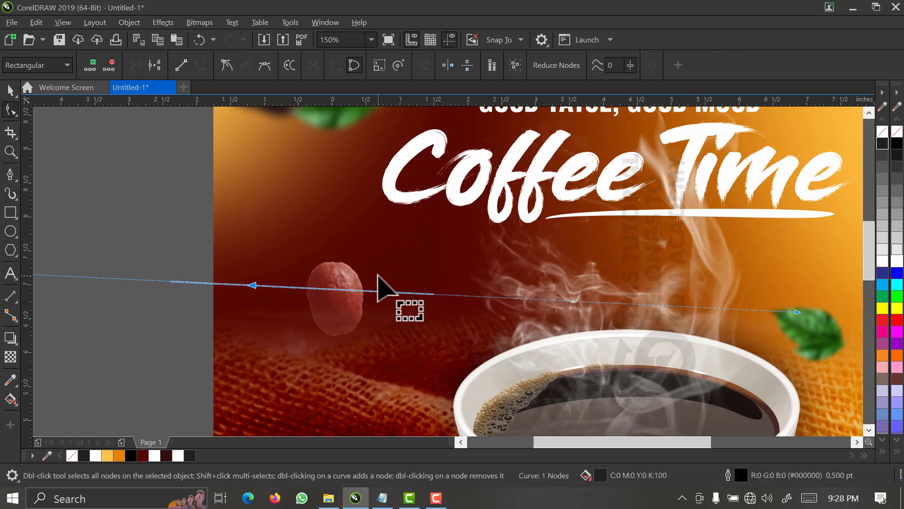
pyautogui.moveTo(616, 254); pyautogui.dragTo(681, 245)
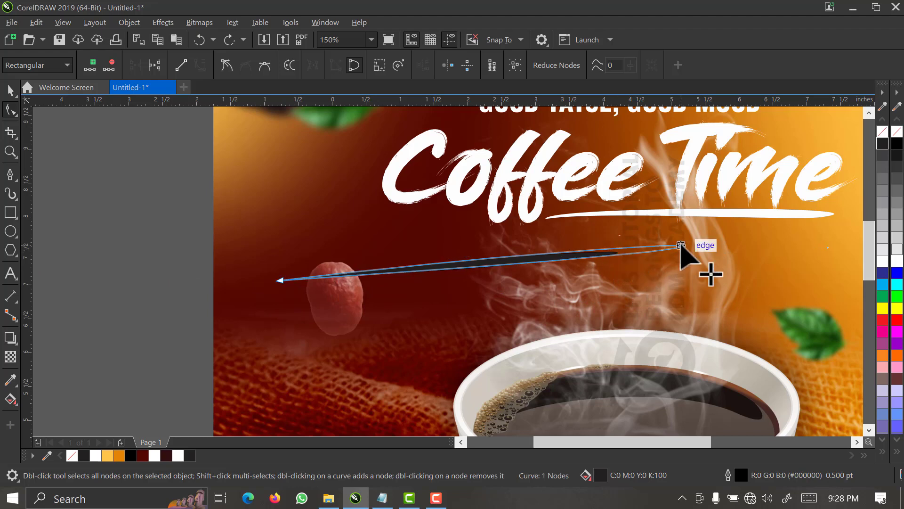
pyautogui.press('space')
pyautogui.moveTo(516, 263); pyautogui.dragTo(689, 246)
pyautogui.press('Delete')
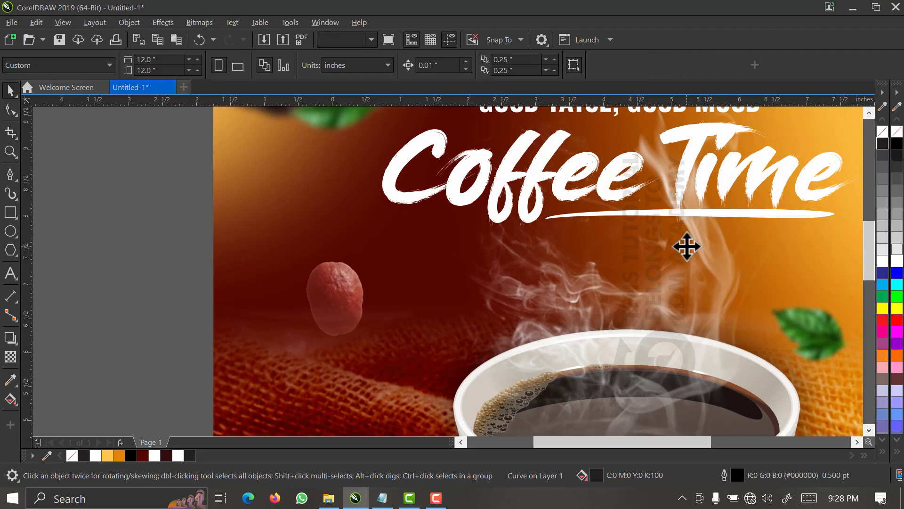
# - Select the "GOOD TATSE, GOOD MOOD" and "Coffee Time" texts together with the white underline stroke
pyautogui.click(372, 40)
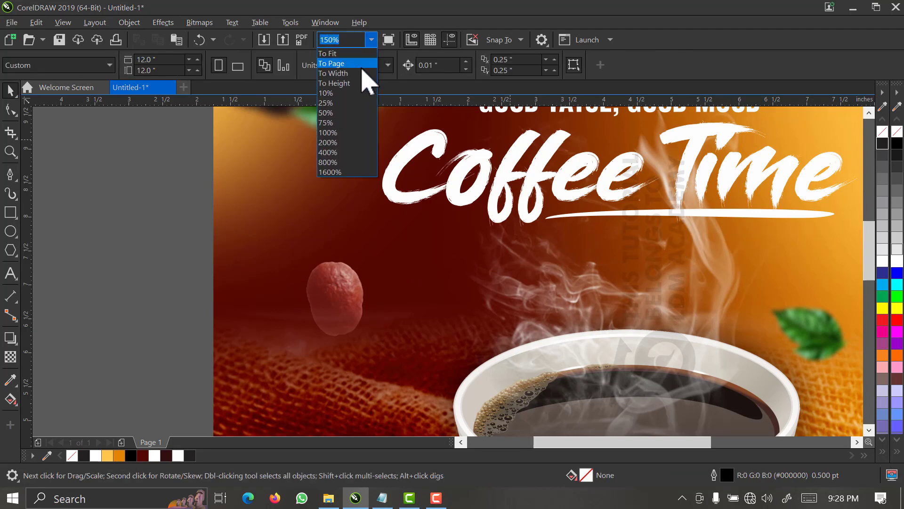
pyautogui.click(361, 66)
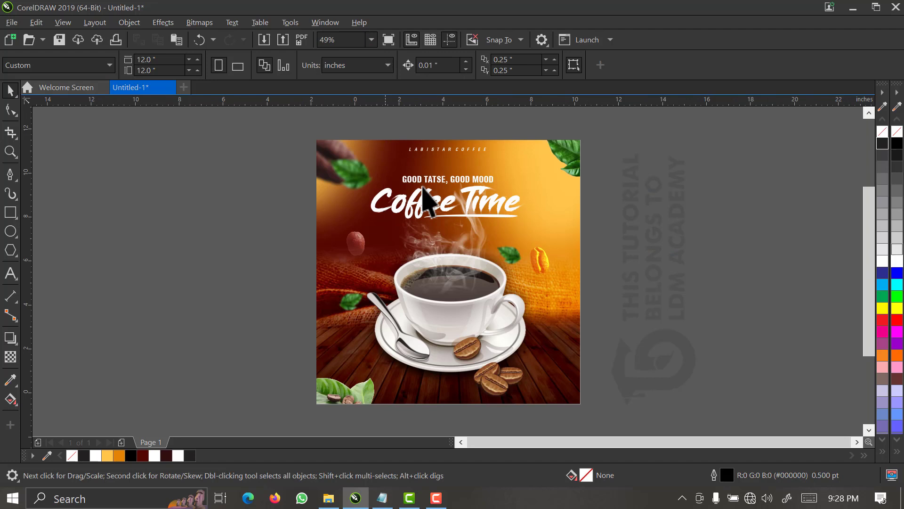
pyautogui.click(460, 237)
pyautogui.click(633, 185)
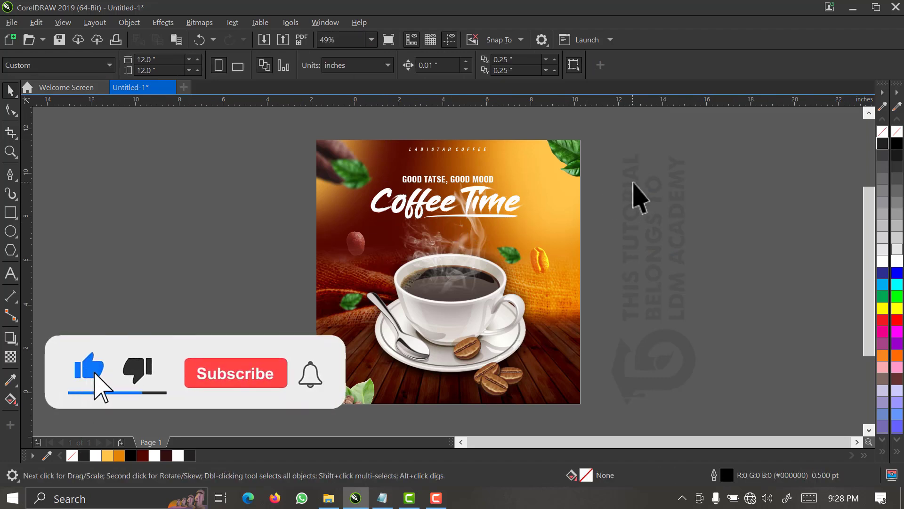
pyautogui.press('z')
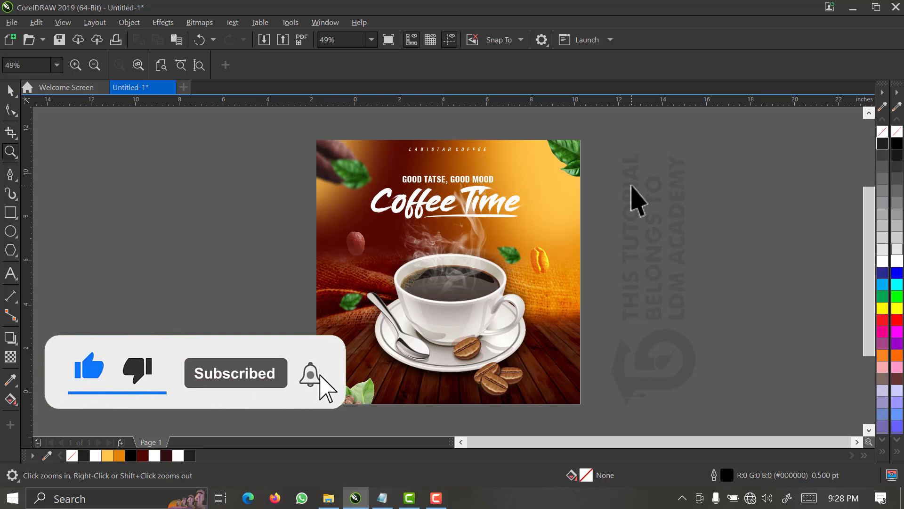
pyautogui.moveTo(591, 135); pyautogui.dragTo(296, 256)
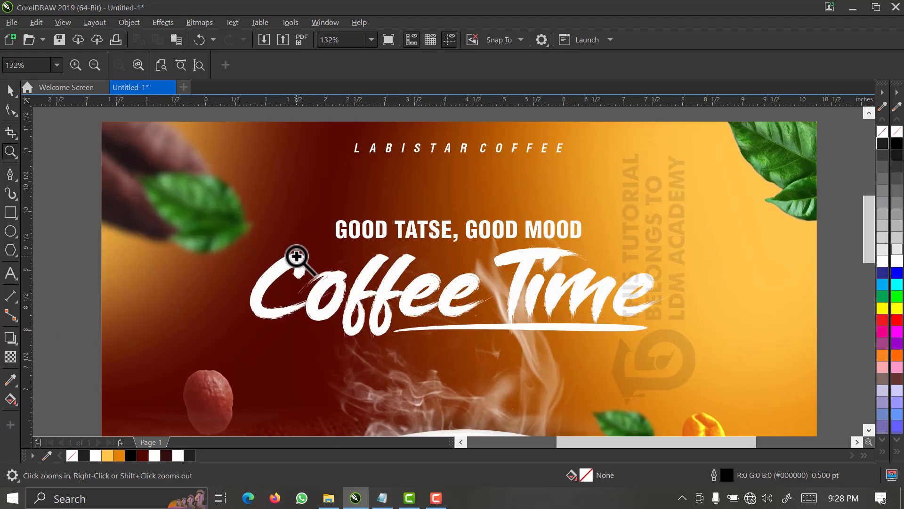
pyautogui.press('space')
pyautogui.moveTo(777, 214); pyautogui.dragTo(178, 372)
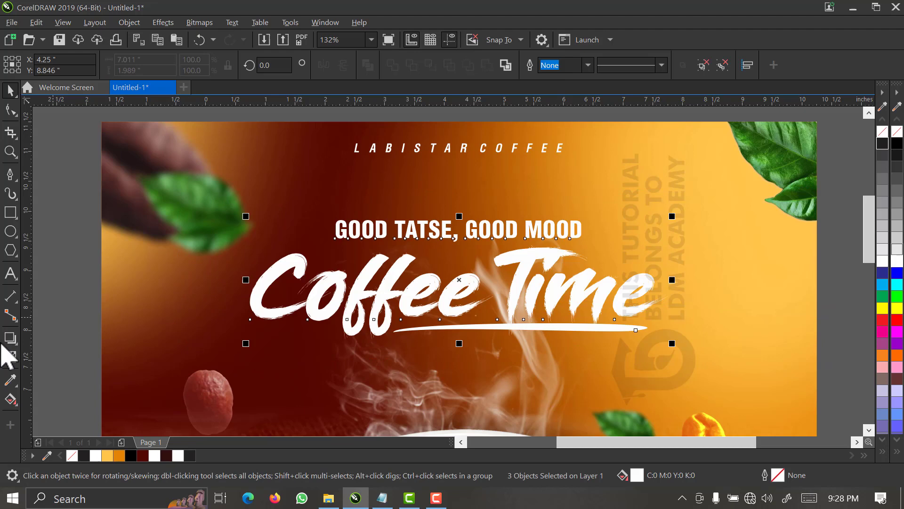
pyautogui.press('F3')
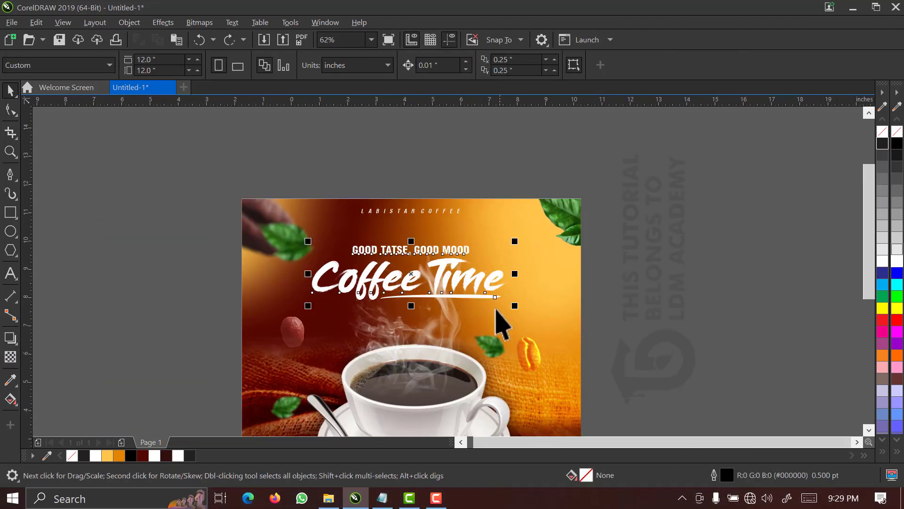
# - Move the selected typography and underline to the empty area beside the page and group them
pyautogui.moveTo(414, 282); pyautogui.dragTo(694, 270)
pyautogui.hotkey('ctrl', 'g')
pyautogui.hotkey('shift', 'F2')
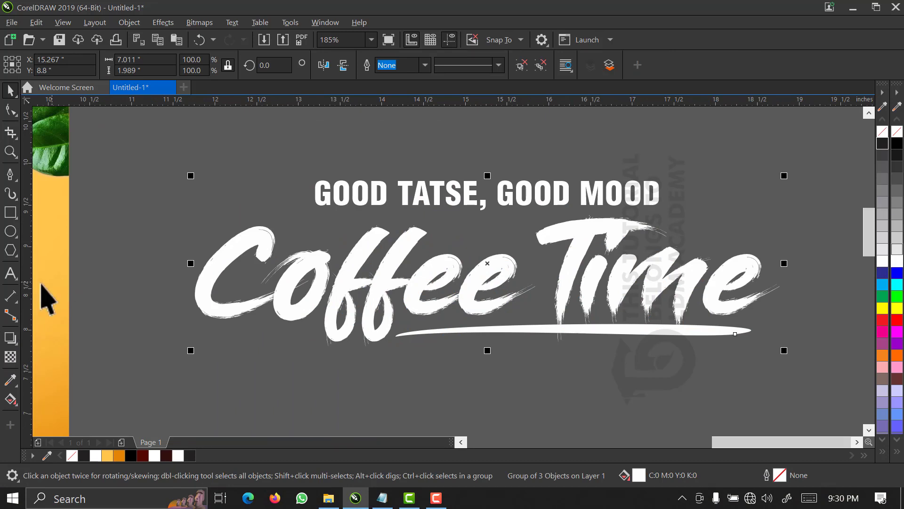
# - Apply a downward Multiply drop shadow to the typography group at 270°, opacity 94, feathering 15 and colour C51 M81 Y75 K76
pyautogui.click(9, 339)
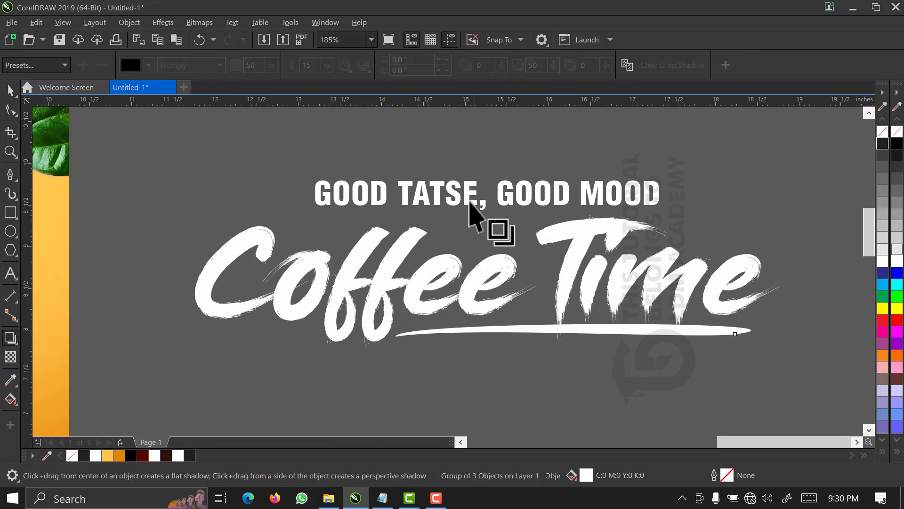
pyautogui.moveTo(487, 180); pyautogui.dragTo(490, 383)
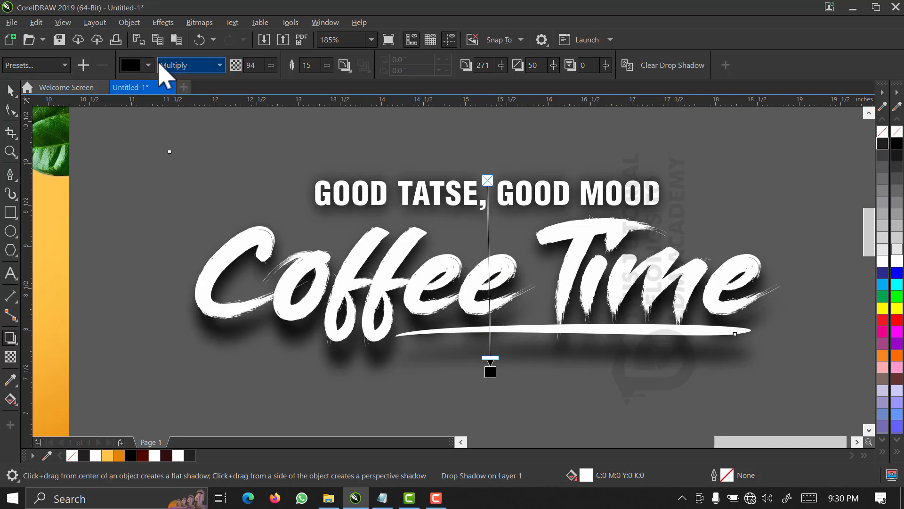
pyautogui.click(148, 65)
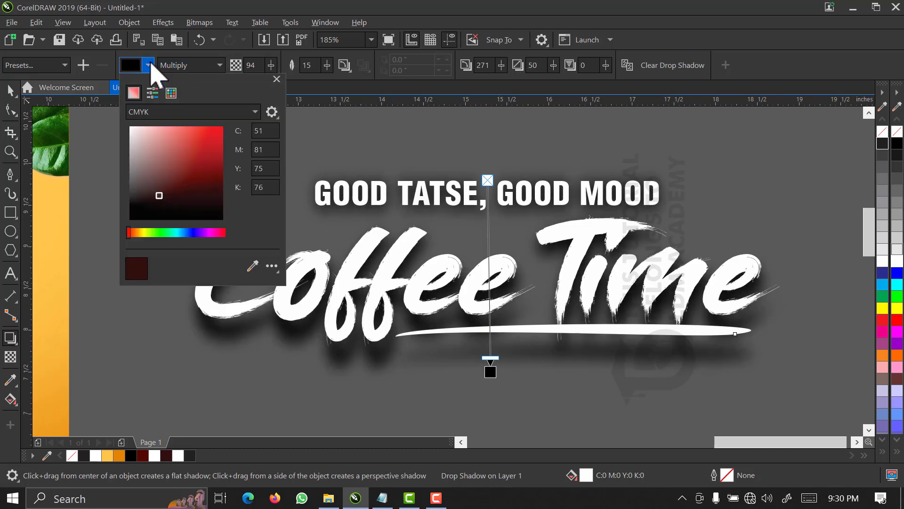
pyautogui.click(253, 266)
pyautogui.click(167, 455)
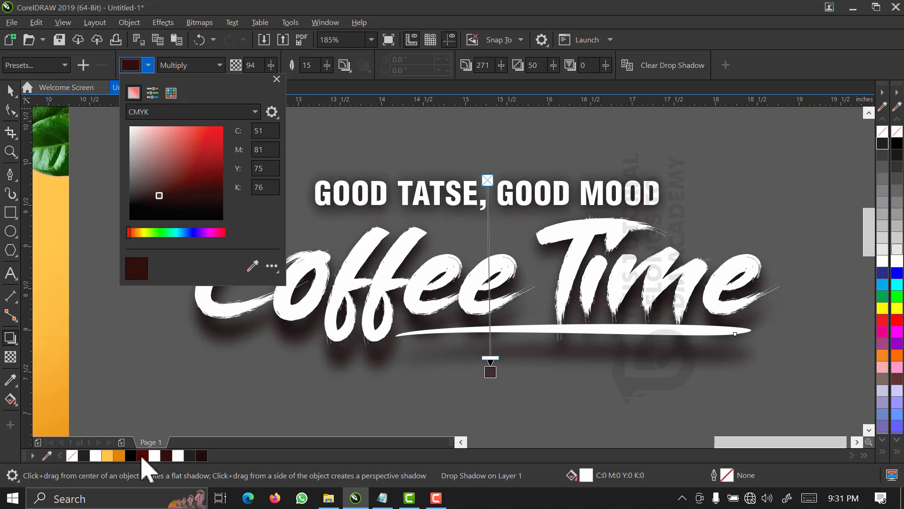
pyautogui.click(490, 377)
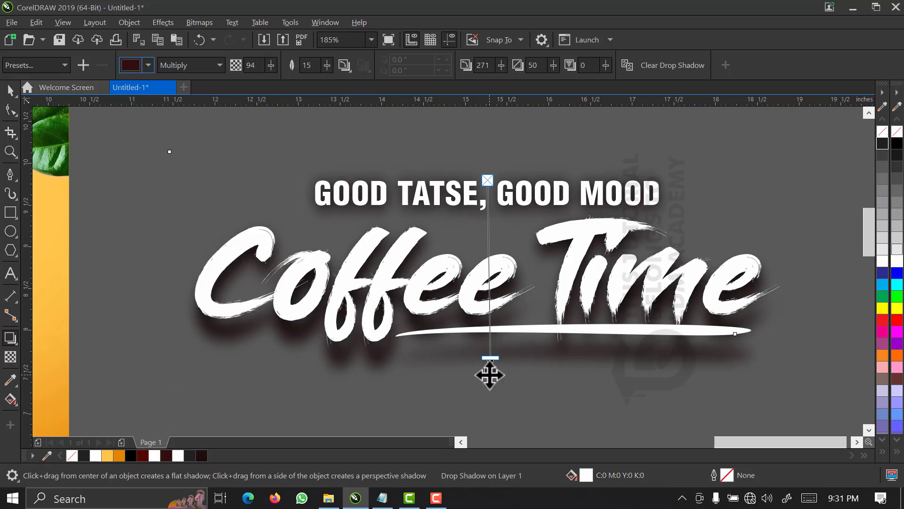
pyautogui.moveTo(490, 376); pyautogui.dragTo(488, 370)
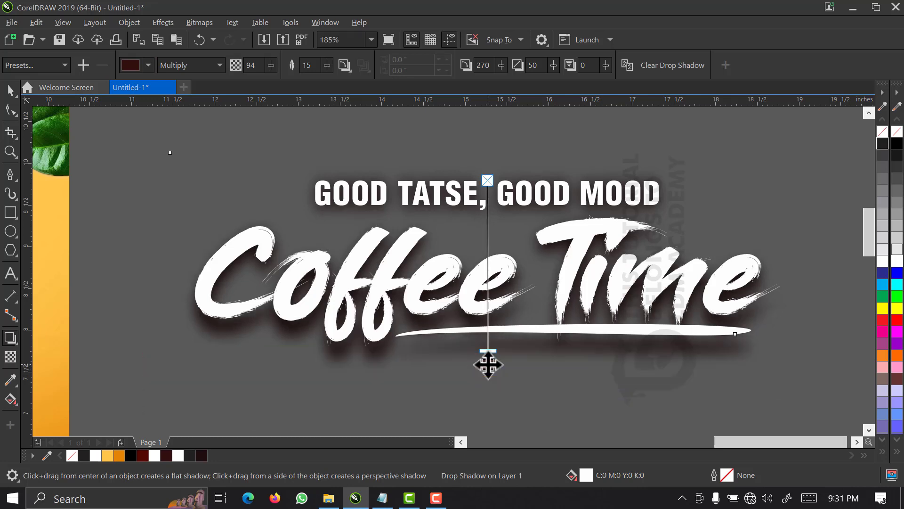
pyautogui.click(10, 89)
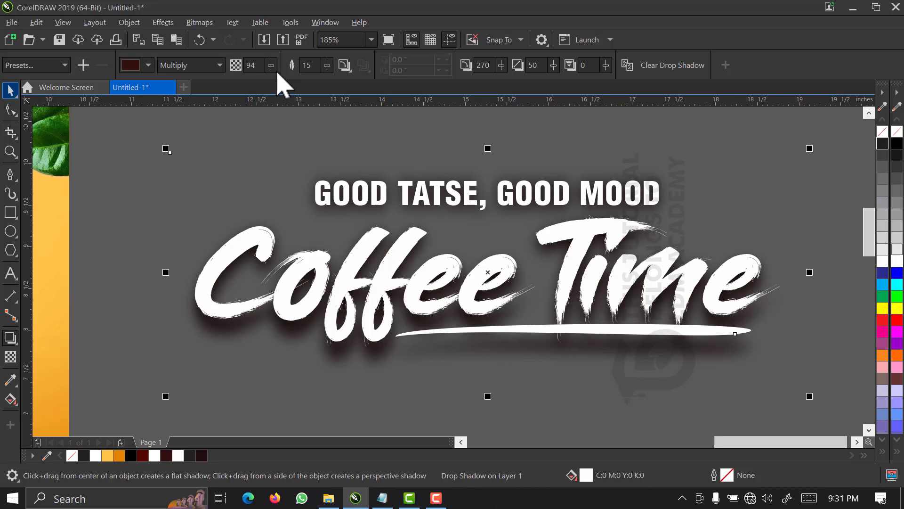
# - Centre the shadowed typography horizontally over the background, keeping it above the coffee cup
pyautogui.click(372, 40)
pyautogui.click(358, 75)
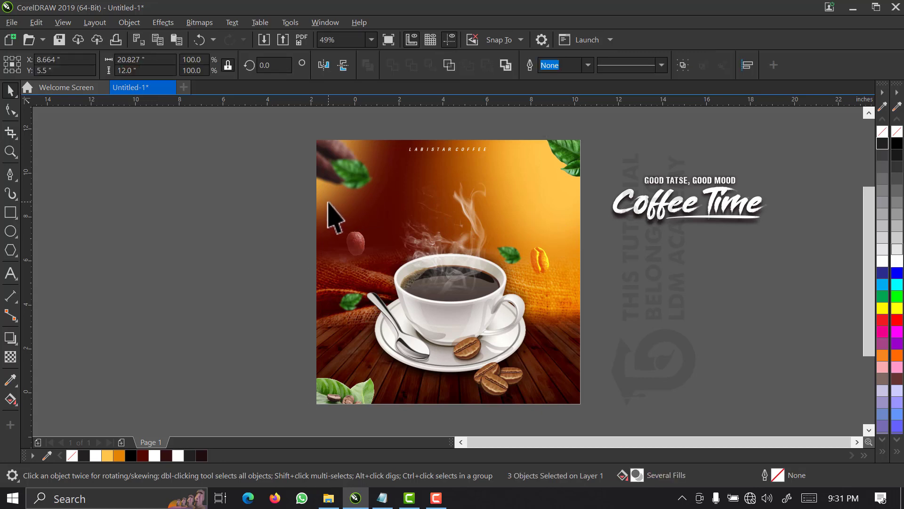
pyautogui.press('e')
pyautogui.press('z')
pyautogui.click(286, 285)
pyautogui.press('space')
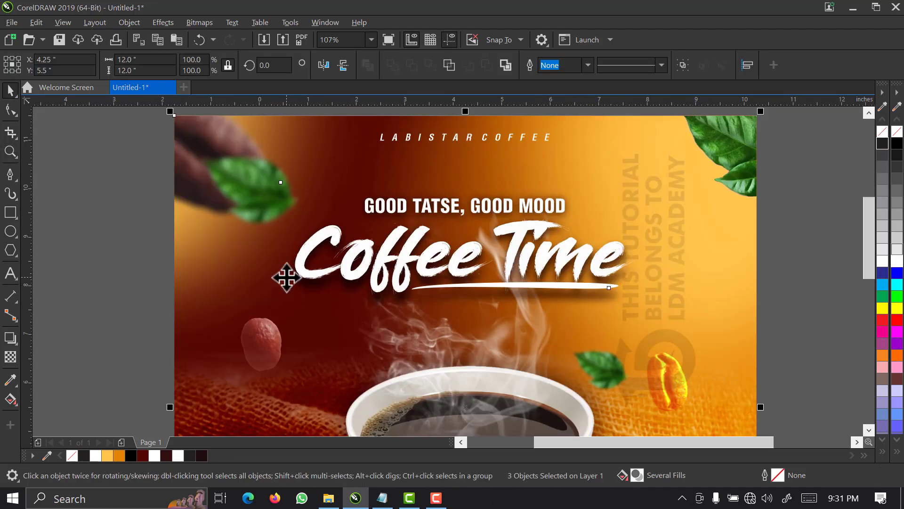
pyautogui.click(155, 266)
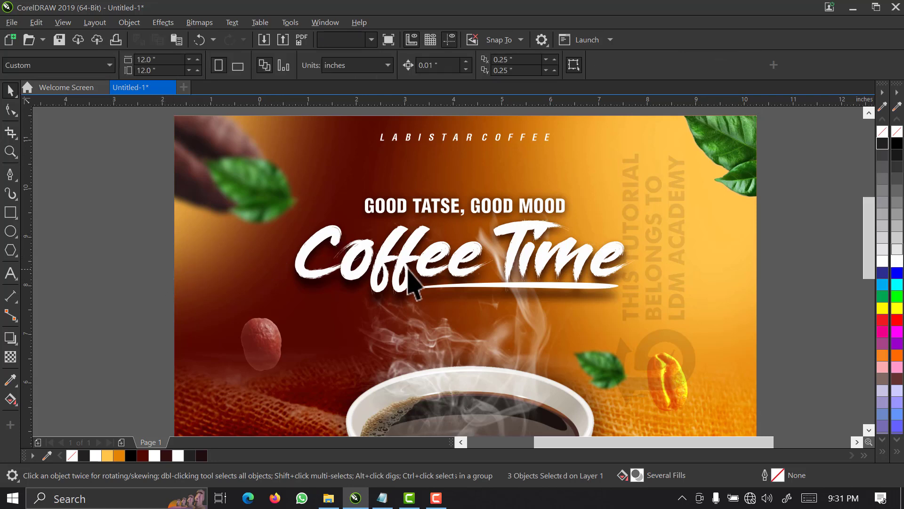
# - Scale the typography group up slightly from its centre to about 7.11 in wide
pyautogui.click(386, 273)
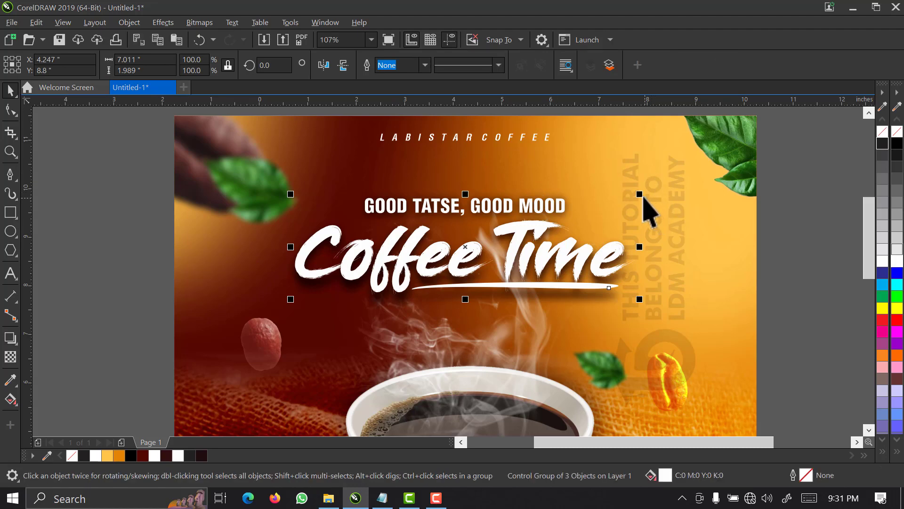
pyautogui.moveTo(644, 194); pyautogui.dragTo(645, 193)
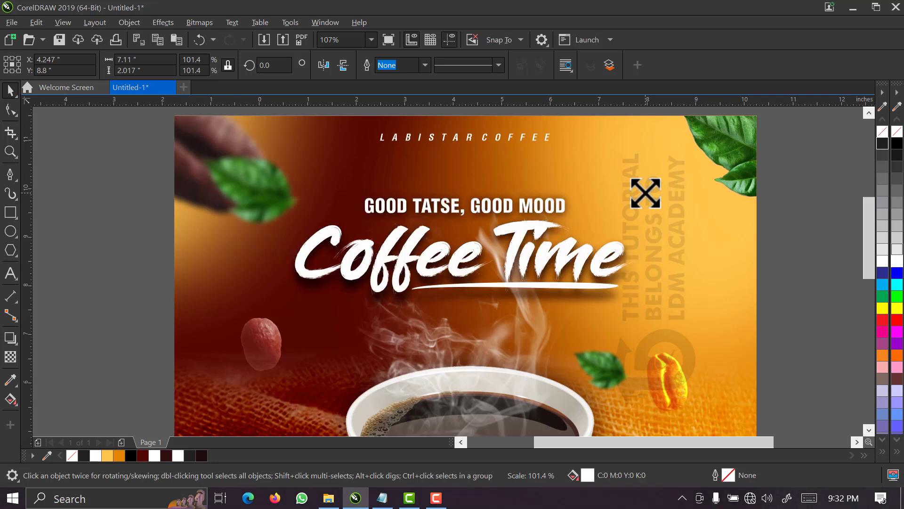
pyautogui.press('Escape')
pyautogui.click(351, 260)
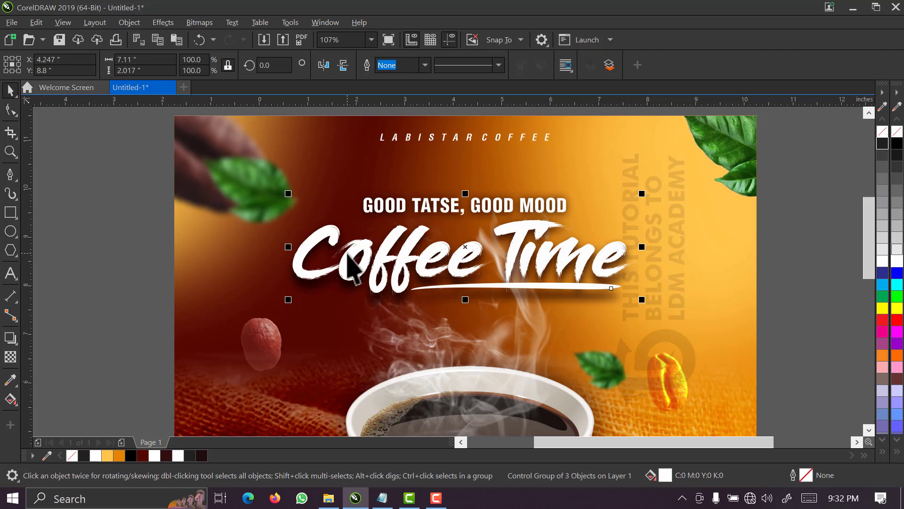
pyautogui.click(172, 274)
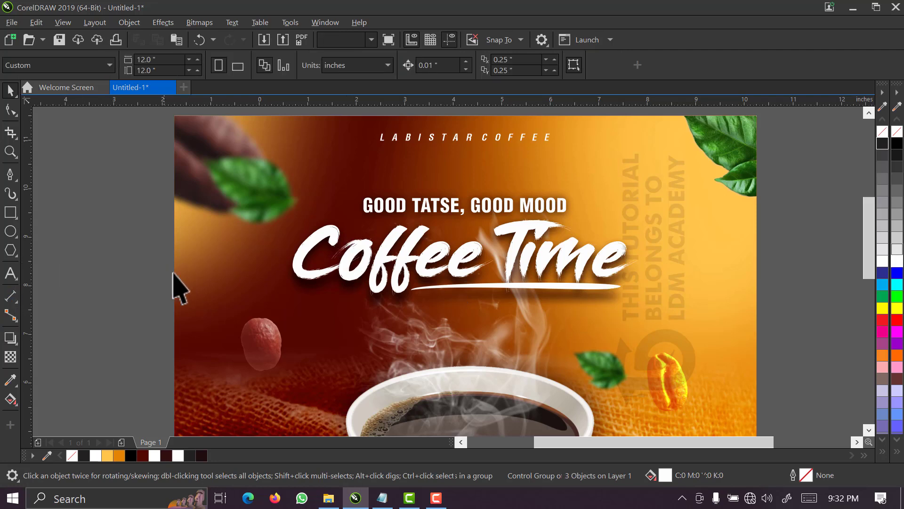
# - Break the drop shadow apart from the typography group, and preview the design without the shadow before restoring it
pyautogui.click(469, 297)
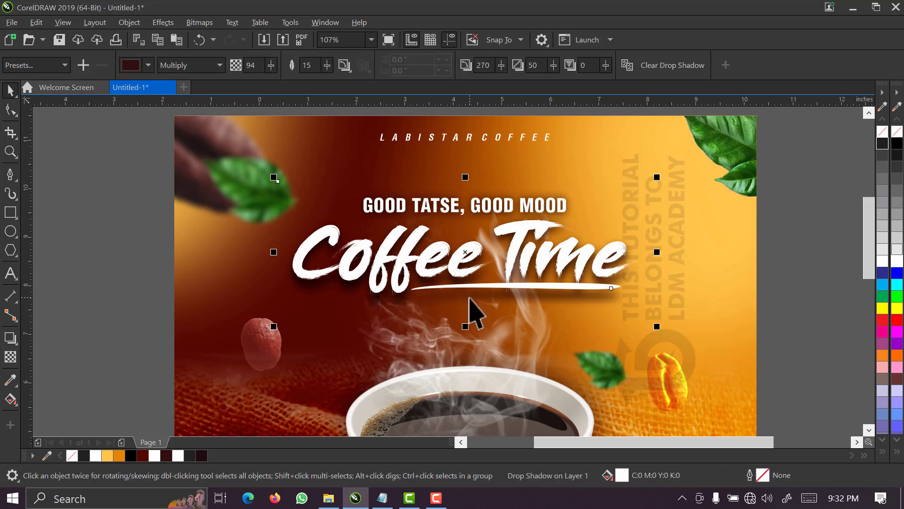
pyautogui.keyDown('shift'); pyautogui.click(469, 298); pyautogui.keyUp('shift')
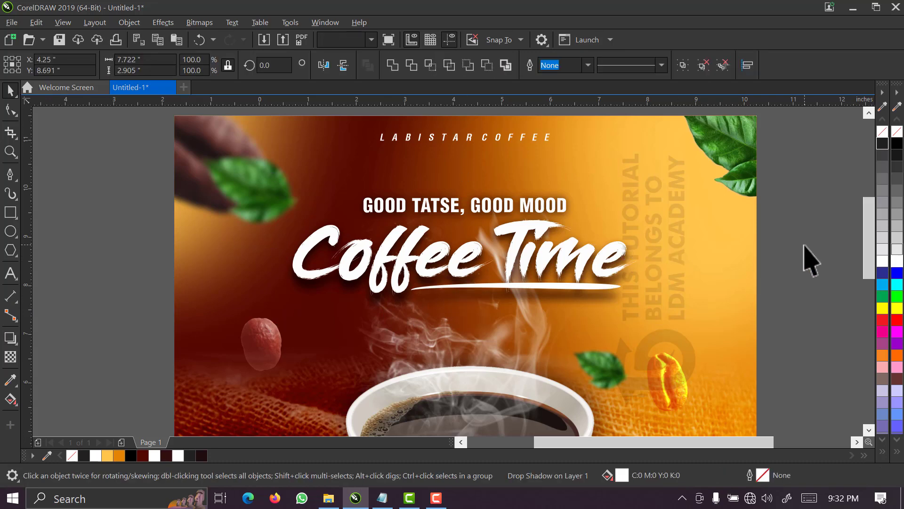
pyautogui.click(585, 307)
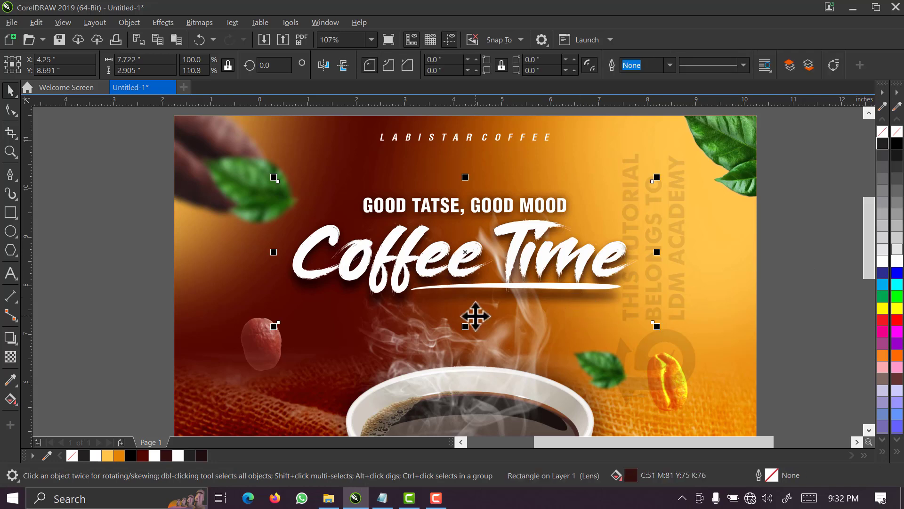
pyautogui.press('Escape')
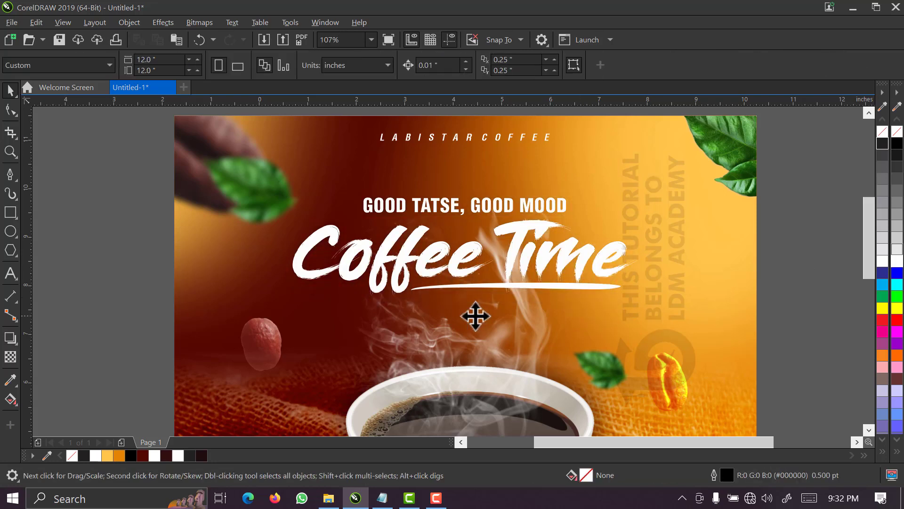
pyautogui.hotkey('ctrl', 'z')
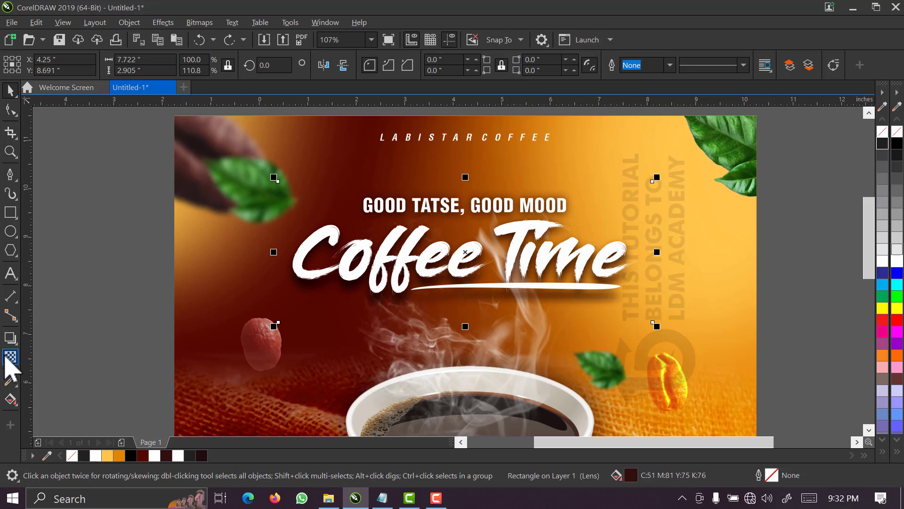
# - Convert the separated drop shadow to a 400 dpi RGB bitmap
pyautogui.click(202, 21)
pyautogui.click(214, 39)
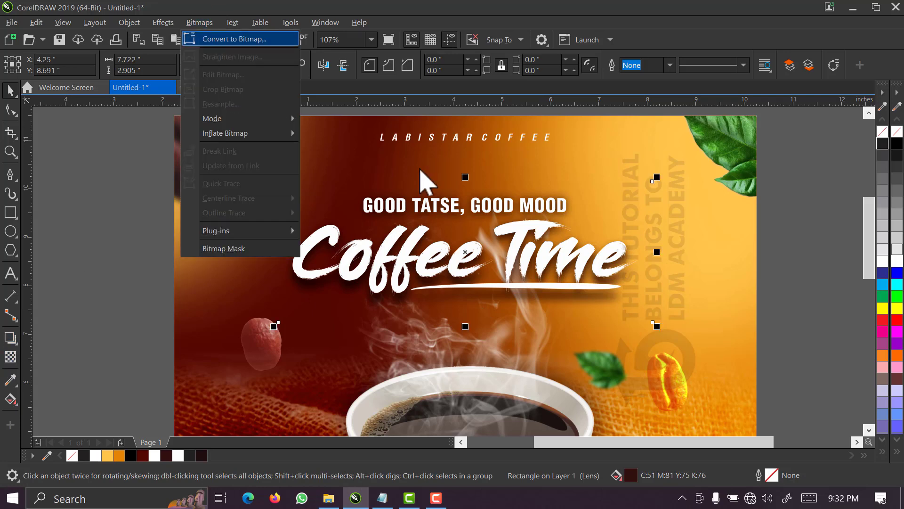
pyautogui.click(467, 327)
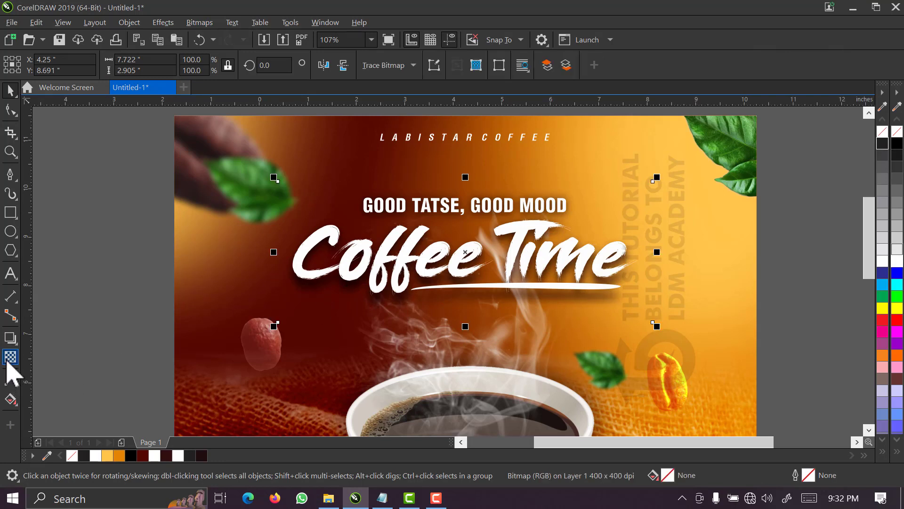
# - Set the shadow bitmap's transparency merge mode to Color Burn and deselect it
pyautogui.click(10, 356)
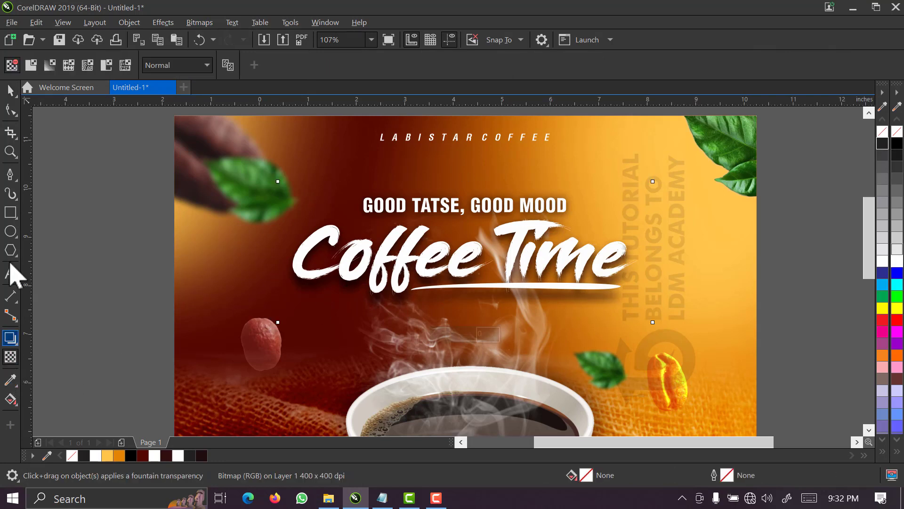
pyautogui.click(197, 67)
pyautogui.click(166, 335)
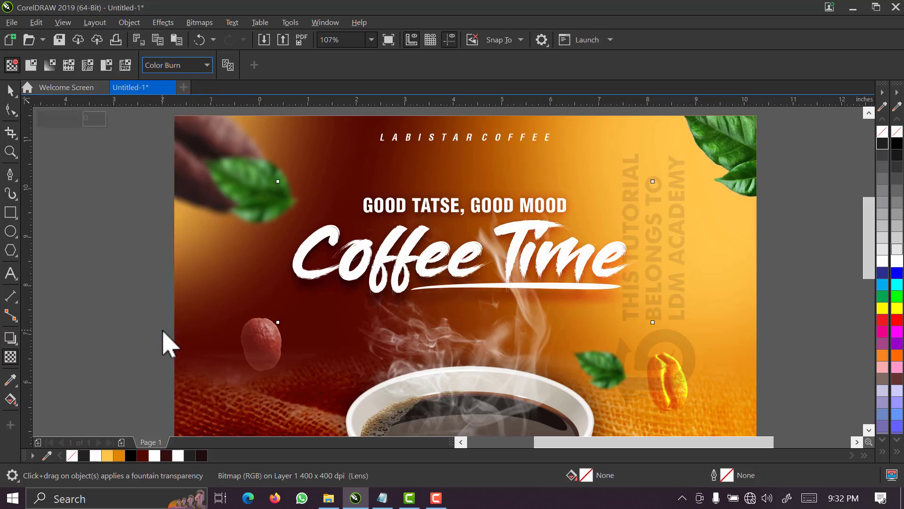
pyautogui.click(182, 65)
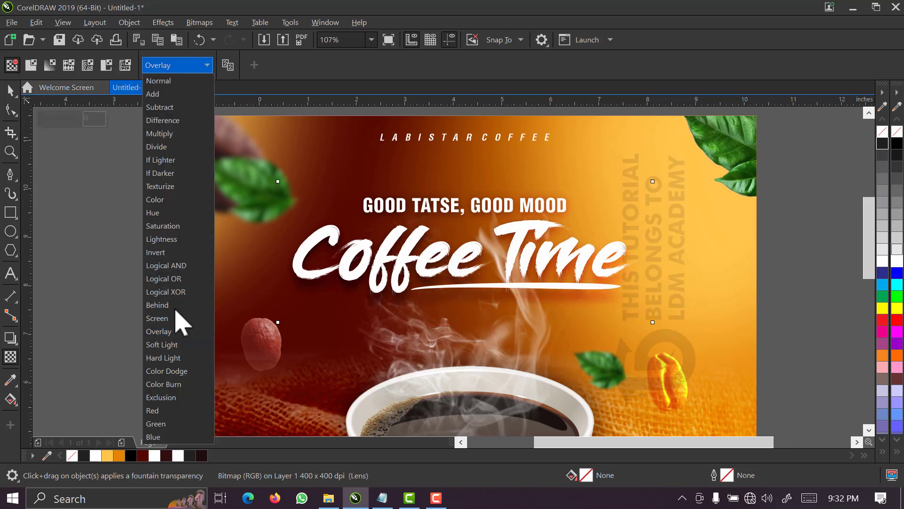
pyautogui.click(172, 384)
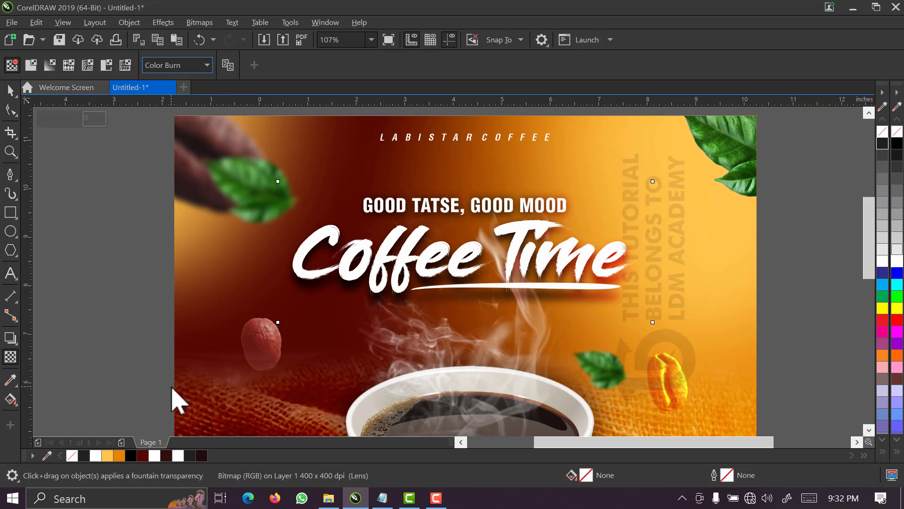
pyautogui.click(10, 89)
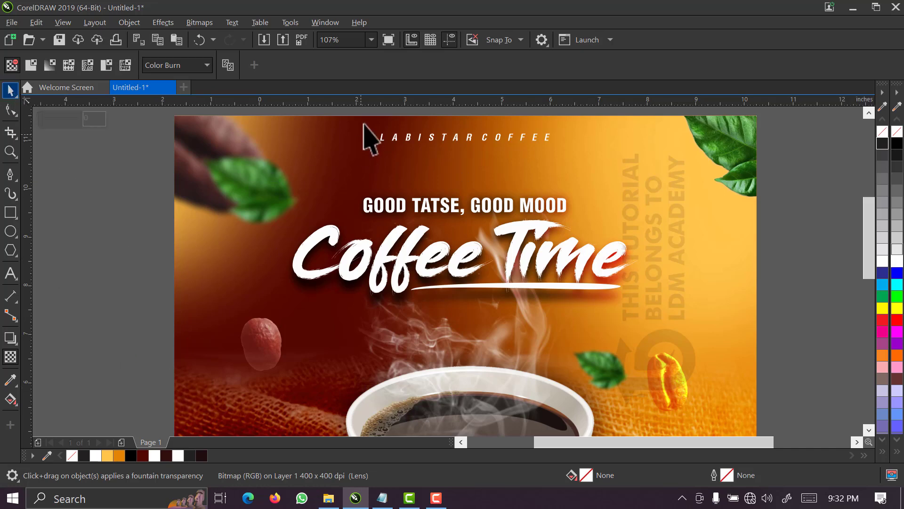
pyautogui.press('Escape')
# - Lower the "LABISTAR COFFEE" text slightly to Y 10.94 in near the page's upper edge
pyautogui.click(372, 39)
pyautogui.click(367, 64)
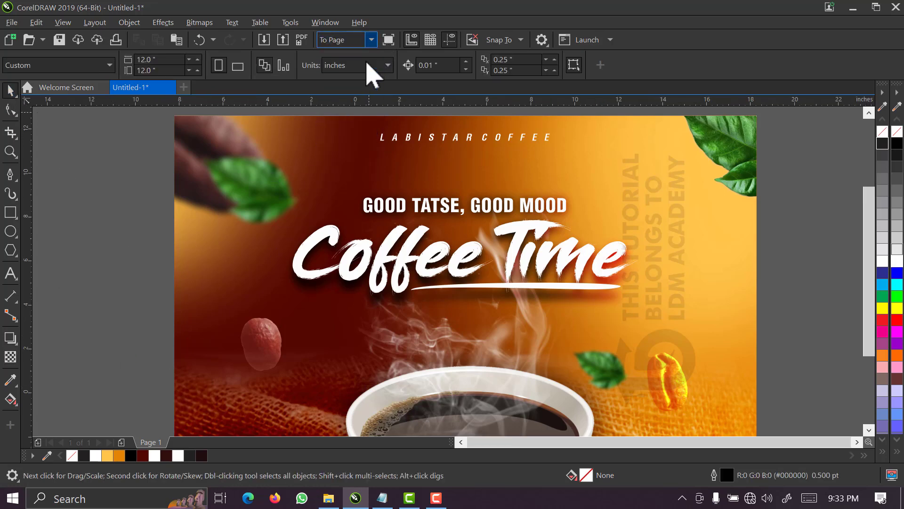
pyautogui.click(460, 184)
pyautogui.press('z')
pyautogui.moveTo(588, 135); pyautogui.dragTo(303, 425)
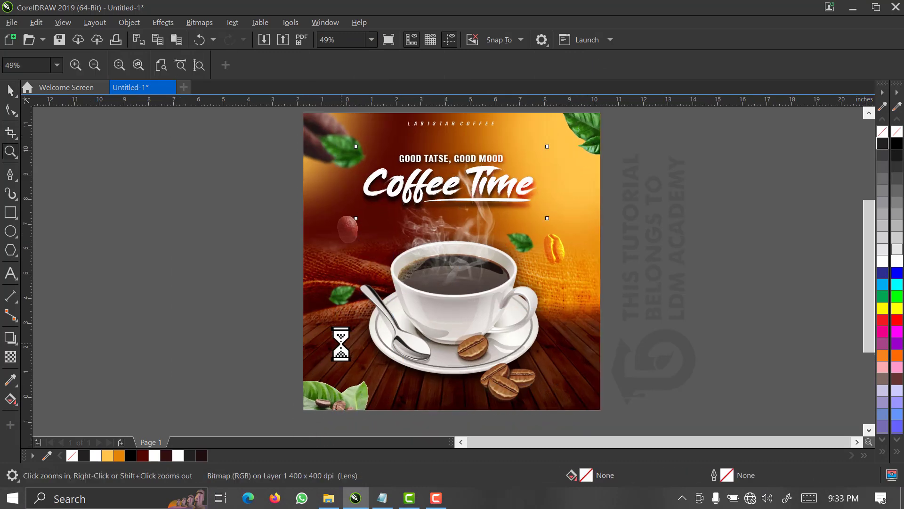
pyautogui.press('space')
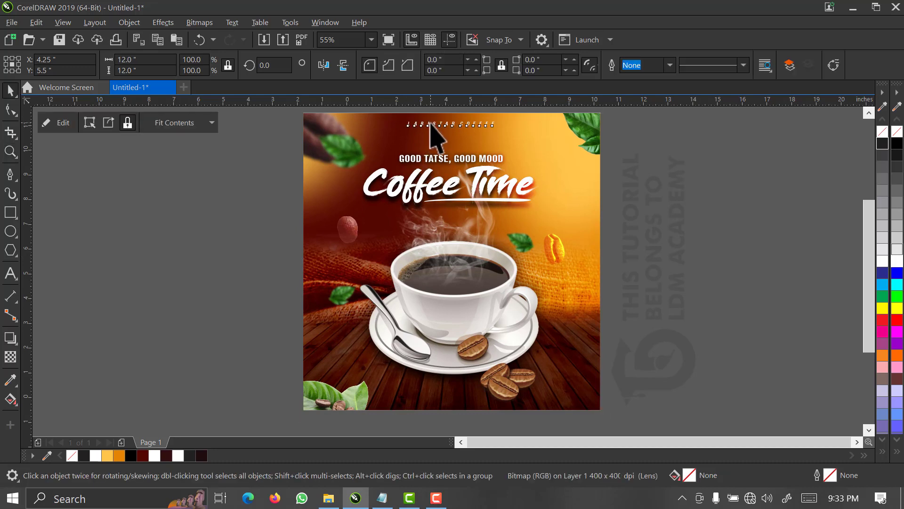
pyautogui.click(438, 124)
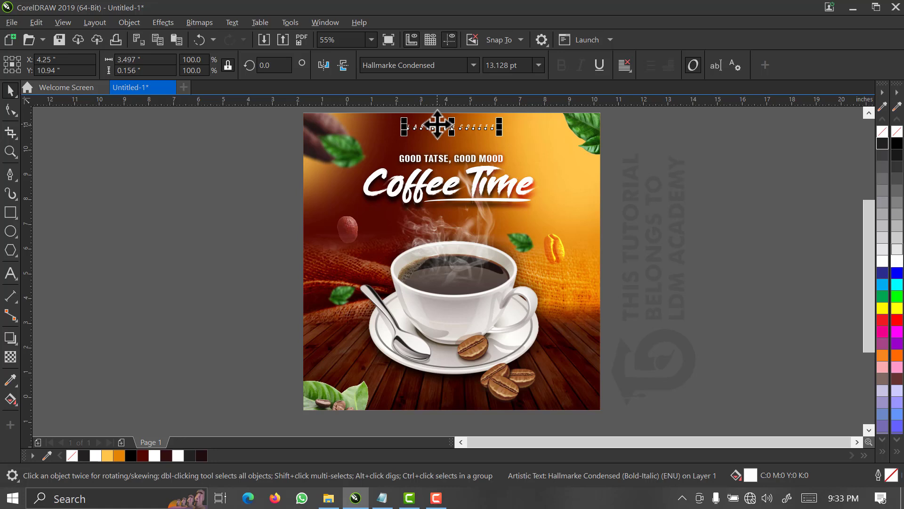
# - Open the background's PowerClip contents for editing, and shrink the blurred leaf over the large blurred coffee bean
pyautogui.click(338, 165)
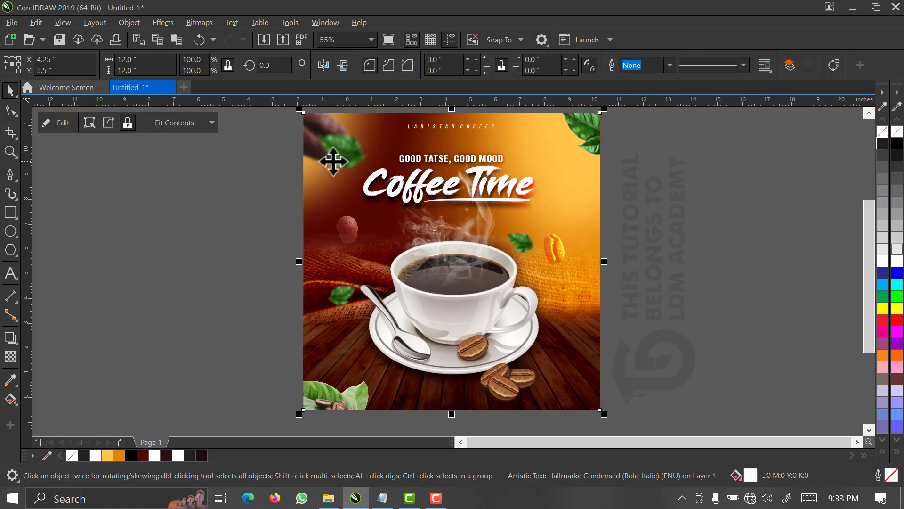
pyautogui.doubleClick(333, 161)
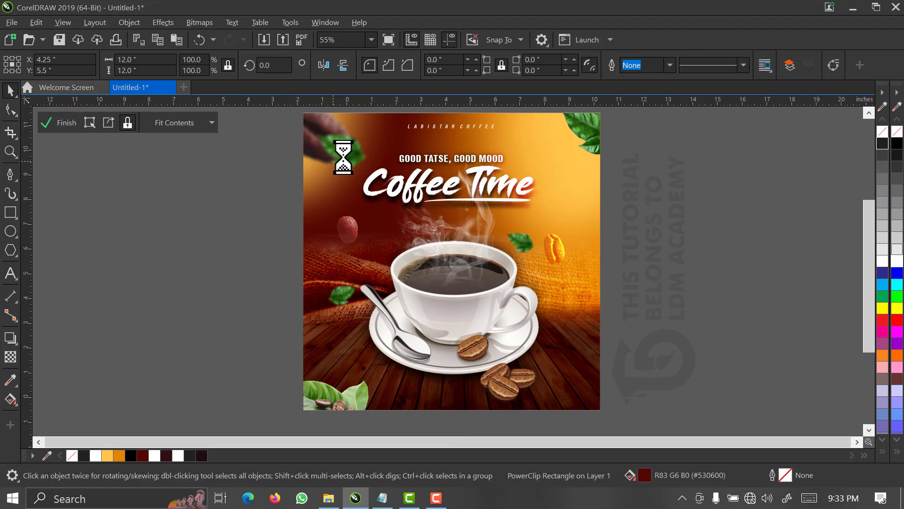
pyautogui.click(344, 160)
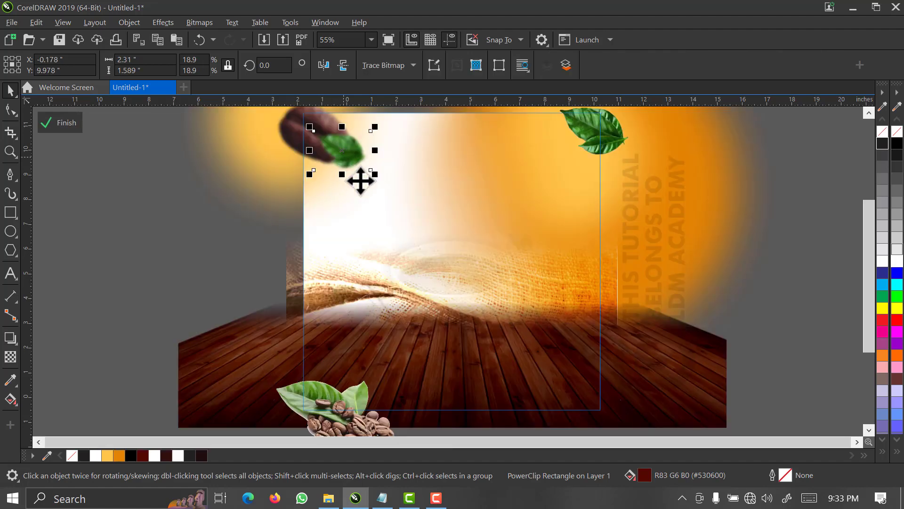
pyautogui.moveTo(374, 174); pyautogui.dragTo(364, 177)
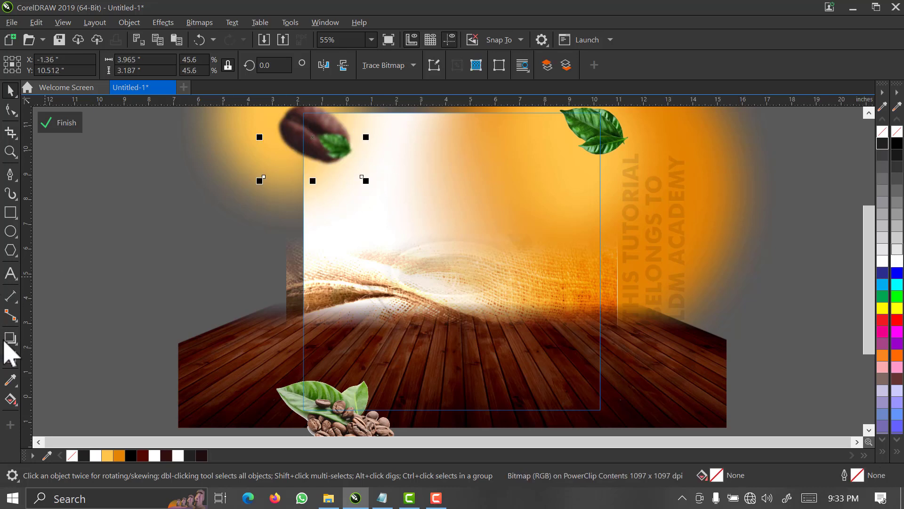
# - Set the transparency merge mode of the large blurred coffee bean to Hard Light
pyautogui.click(10, 358)
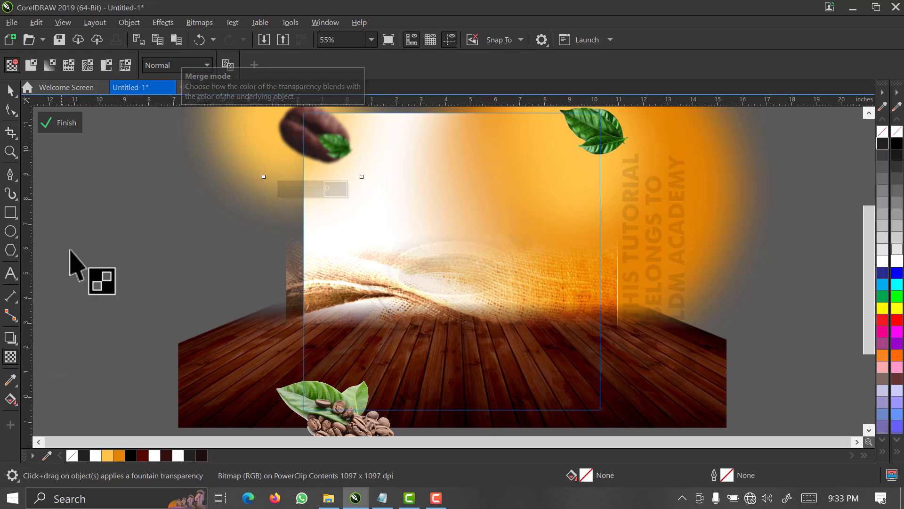
pyautogui.click(168, 75)
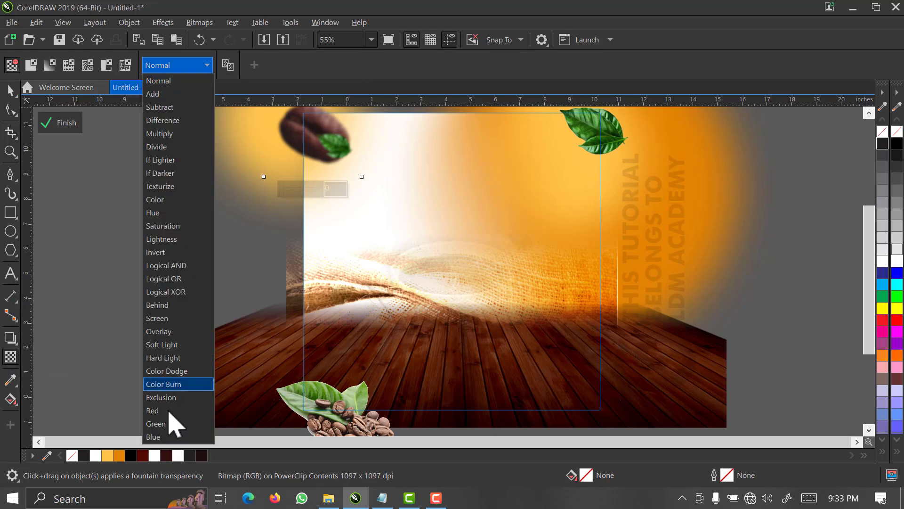
pyautogui.click(176, 359)
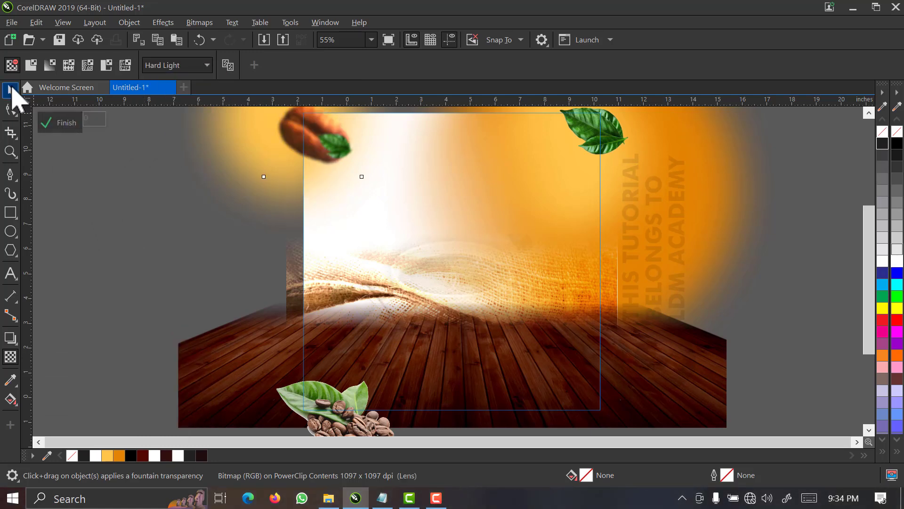
# - Move the blurred coffee bean slightly outward to X -1.664, Y 10.759 in, finish editing the PowerClip and deselect it
pyautogui.click(11, 89)
pyautogui.moveTo(296, 138); pyautogui.dragTo(289, 132)
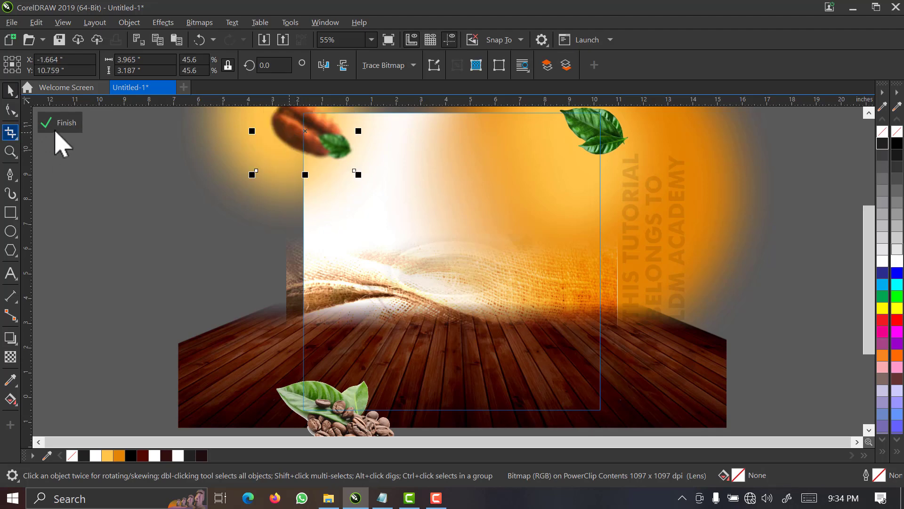
pyautogui.click(61, 123)
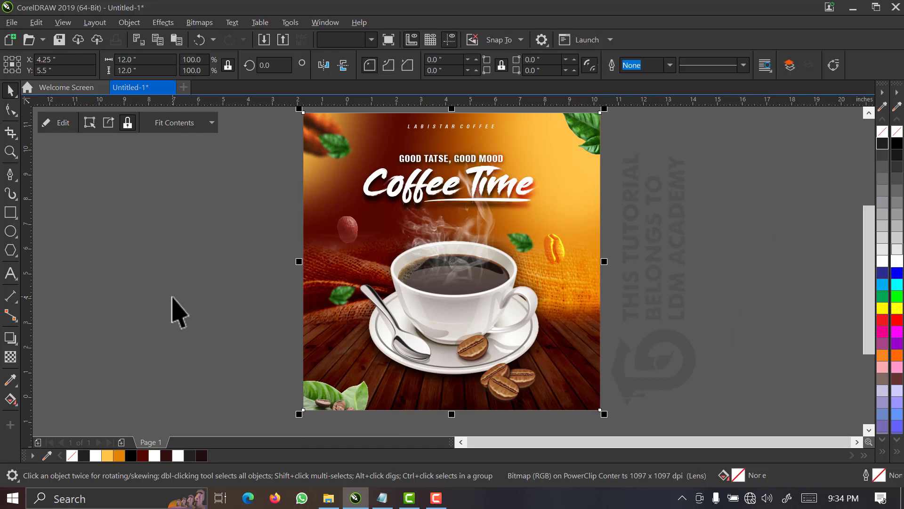
pyautogui.click(173, 296)
# - Reopen the background's PowerClip, skew the smaller yellow glow behind the bean upward to Y 12.637 in, and finish editing
pyautogui.doubleClick(337, 172)
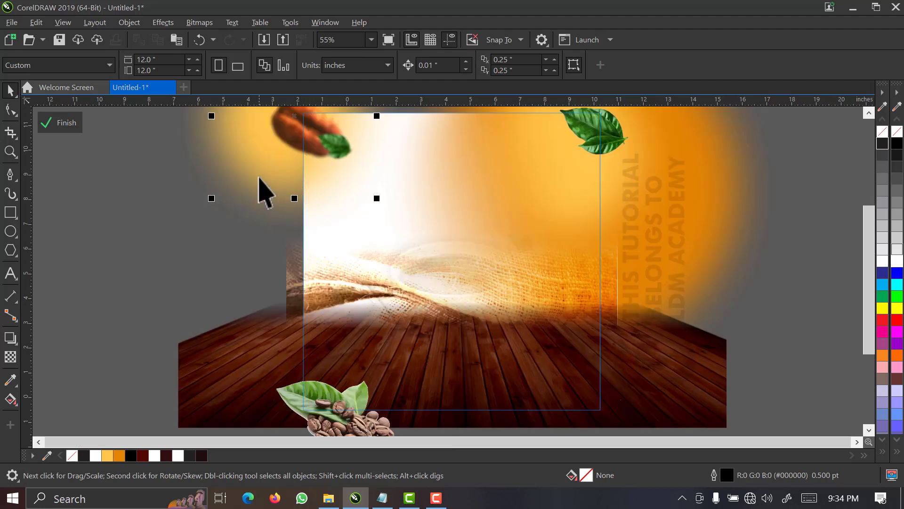
pyautogui.scroll(-3, 854, 236)
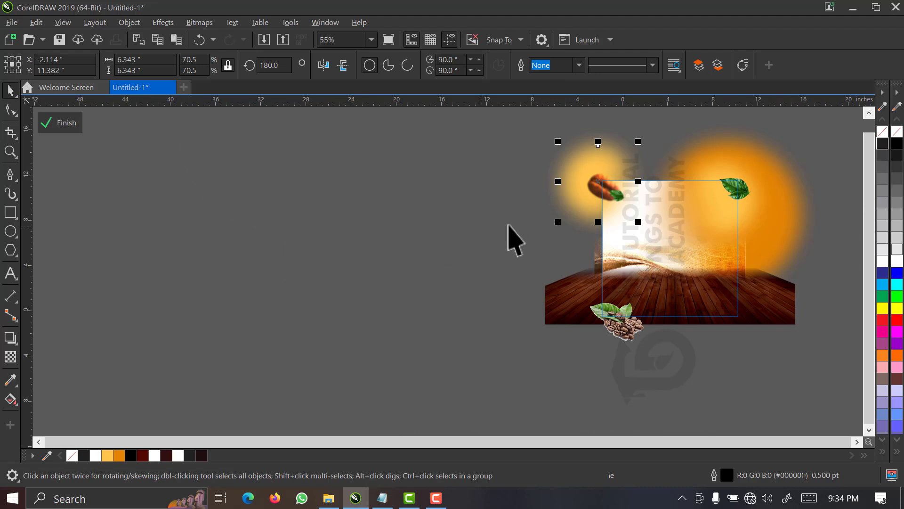
pyautogui.click(575, 198)
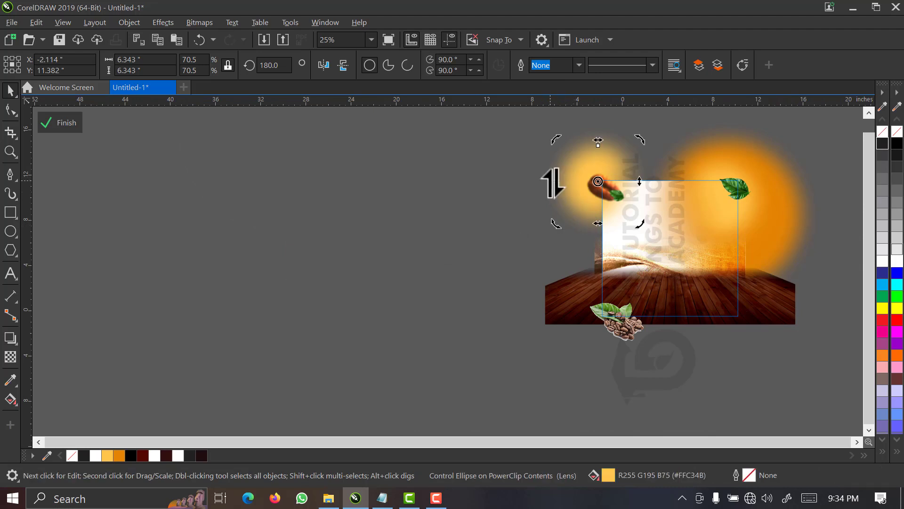
pyautogui.moveTo(557, 184); pyautogui.dragTo(554, 161)
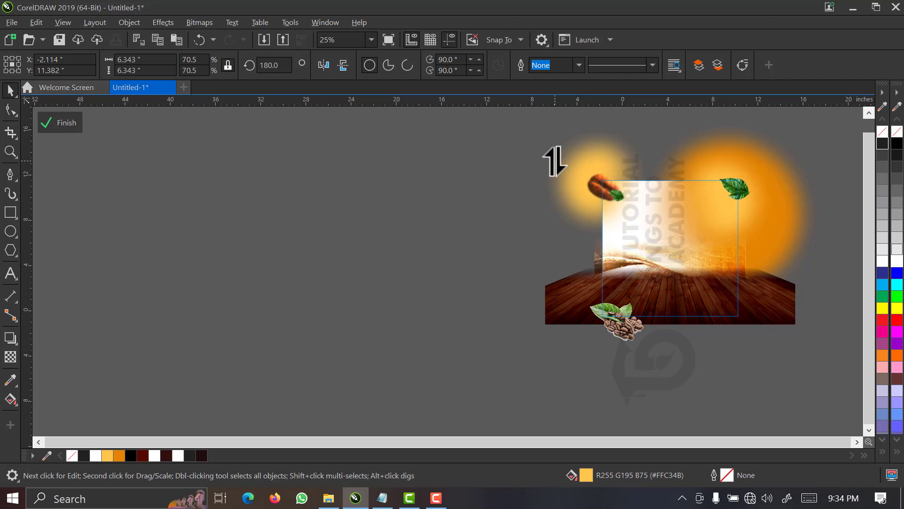
pyautogui.moveTo(555, 161); pyautogui.dragTo(559, 161)
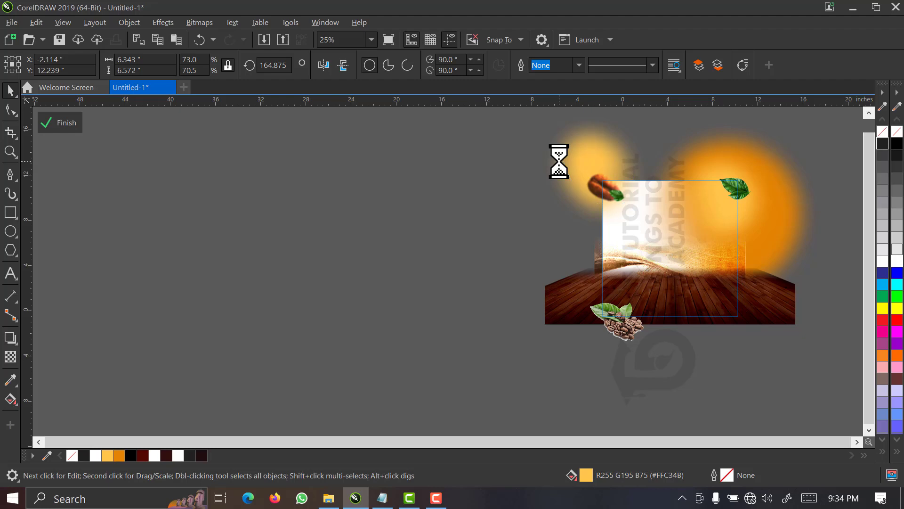
pyautogui.click(77, 125)
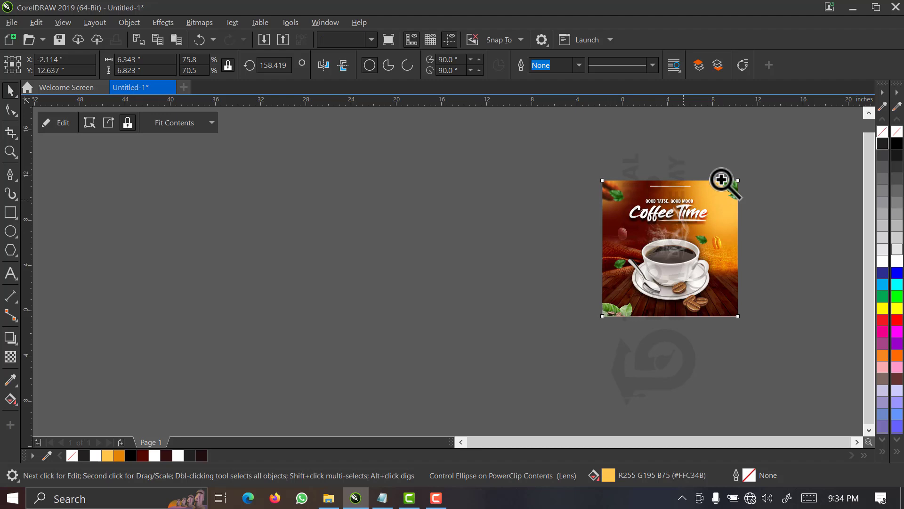
# - Zoom in on the whole coffee design and deselect the background to review the composition
pyautogui.press('z')
pyautogui.click(584, 323)
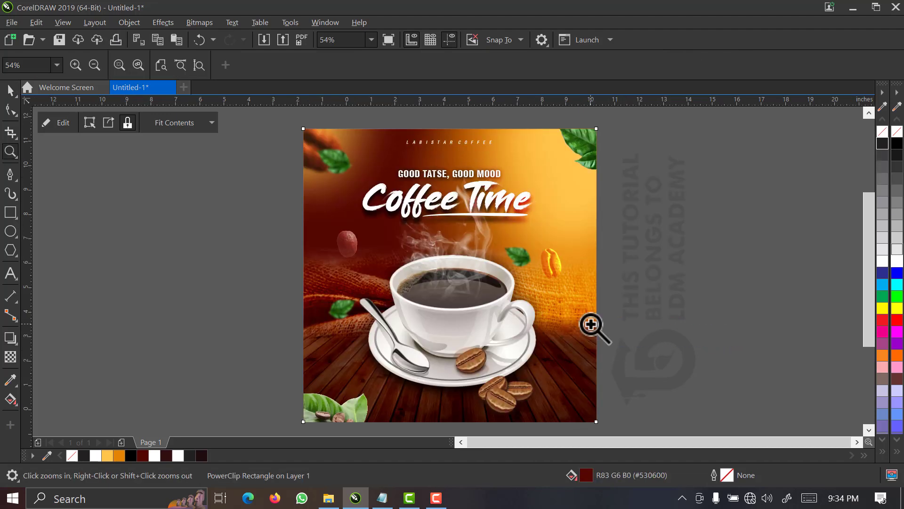
pyautogui.press('space')
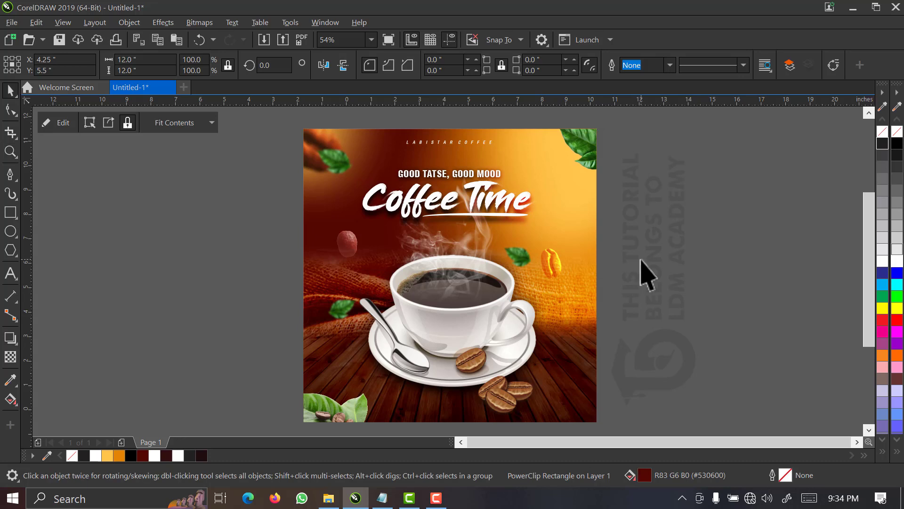
pyautogui.click(639, 262)
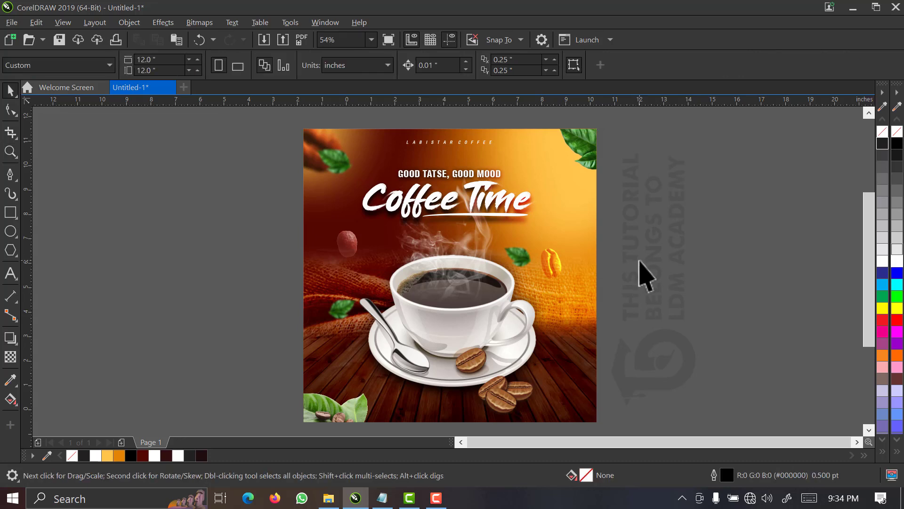